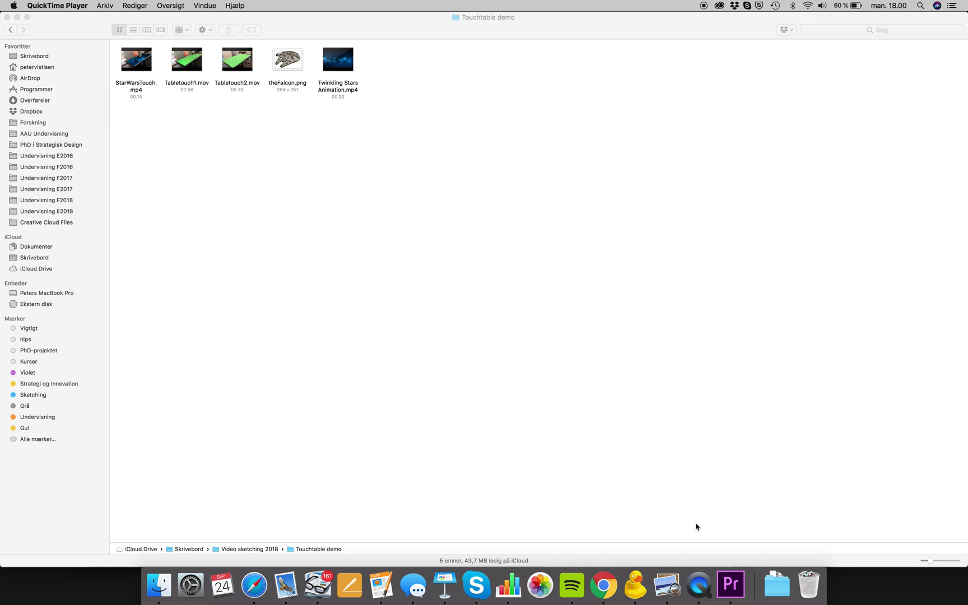
- Switch to Premiere Pro and create a new project named "Video sketch demo"
click(727, 577)
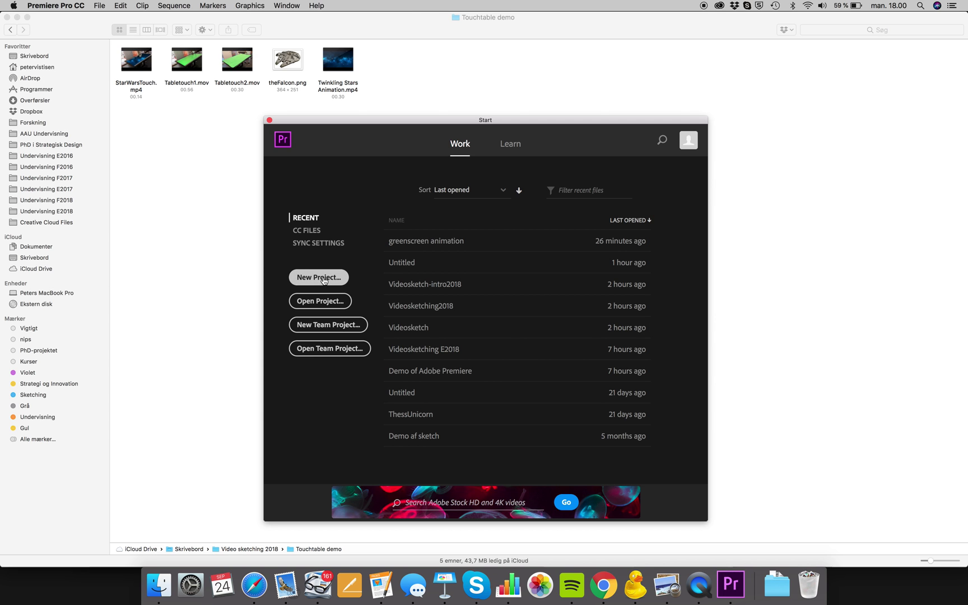
click(323, 278)
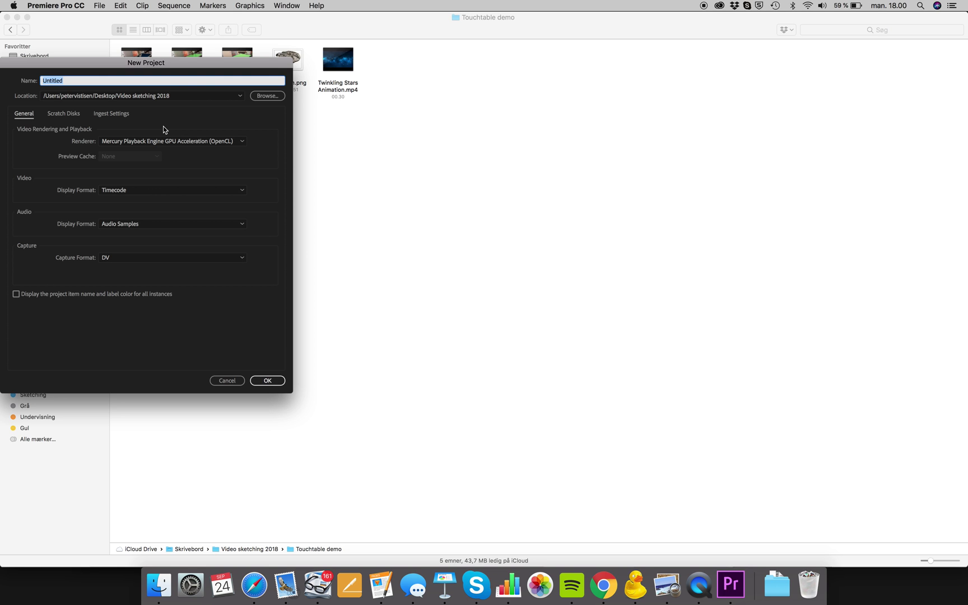
text(Video sketch demo)
click(268, 381)
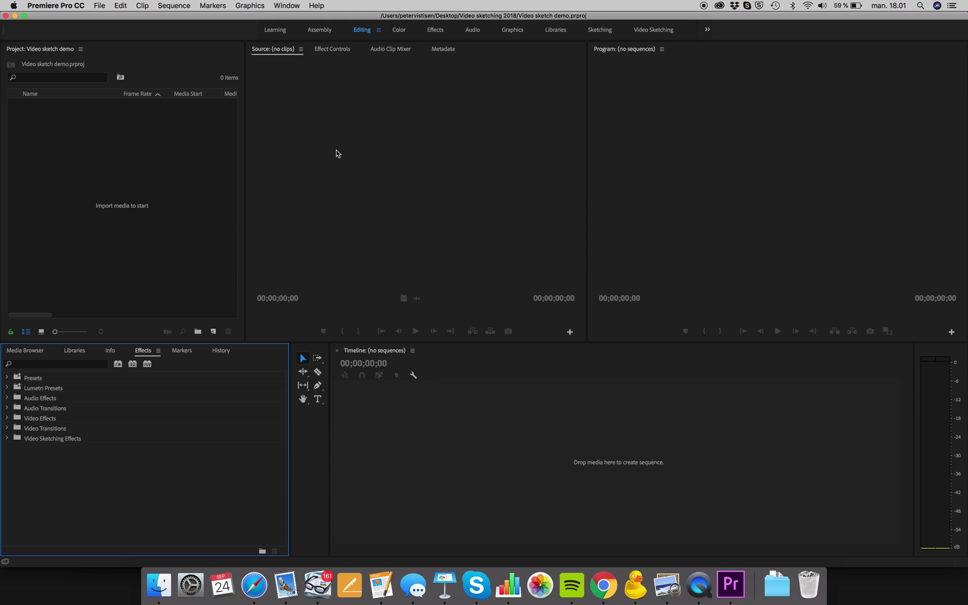
- Switch the interface layout to the Color workspace
click(294, 7)
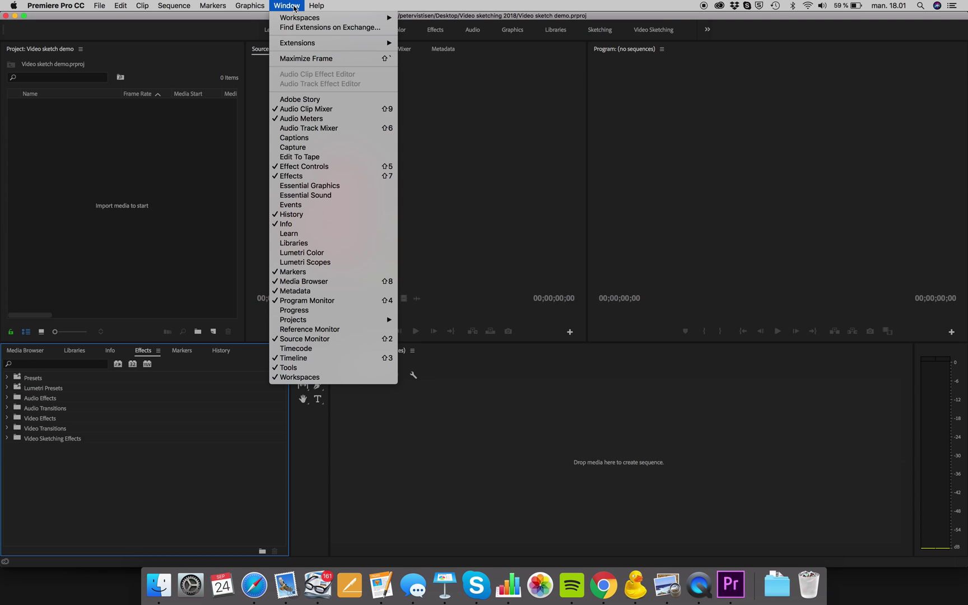
click(294, 7)
click(294, 7)
mouse_move(299, 20)
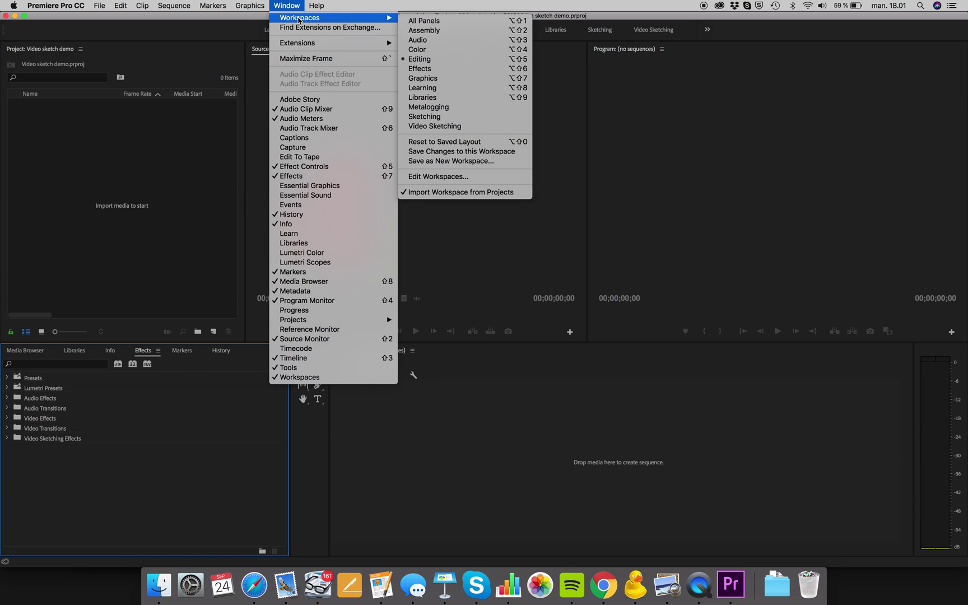
click(431, 52)
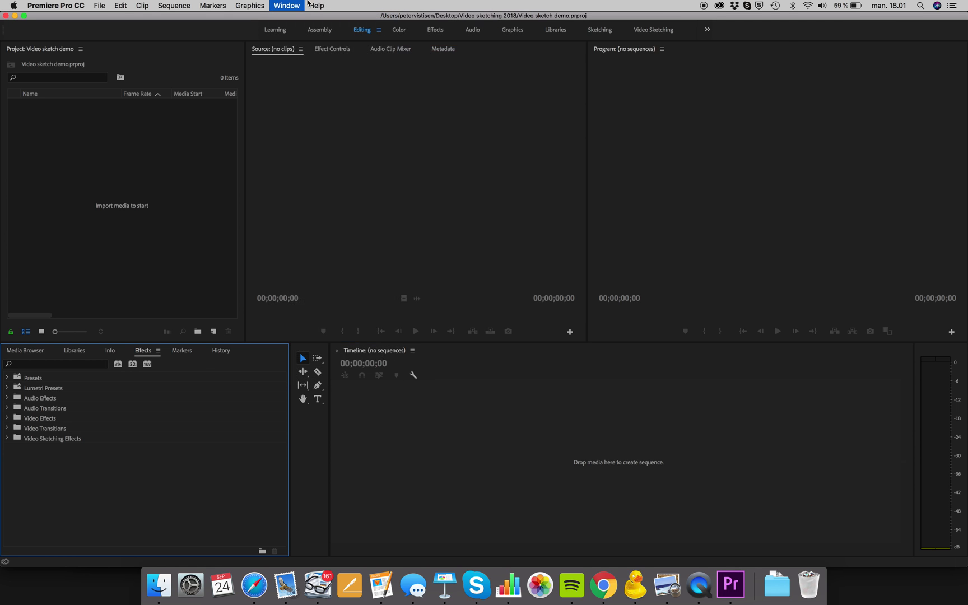
- Return the interface layout to the Editing workspace
click(286, 5)
mouse_move(303, 21)
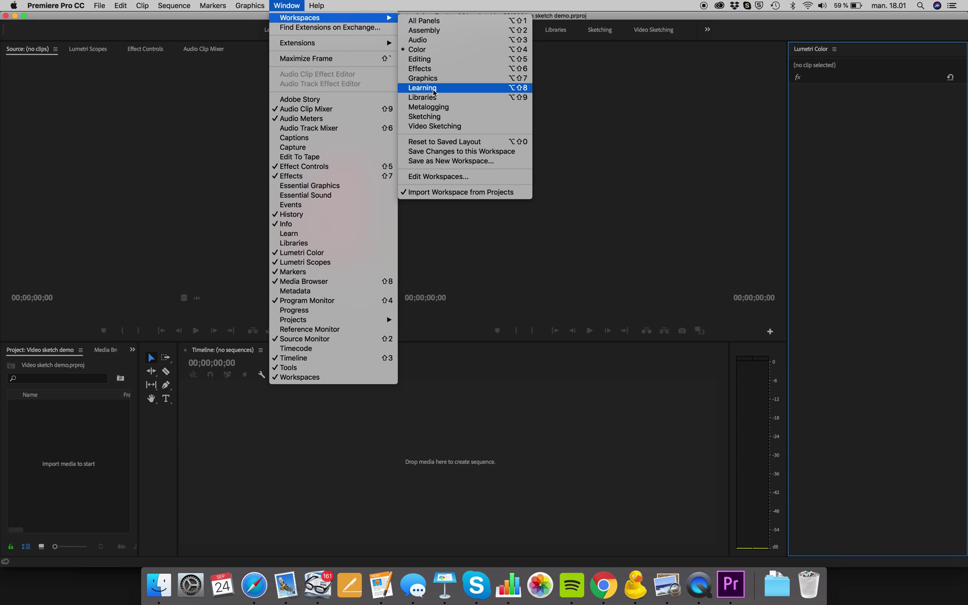
click(425, 61)
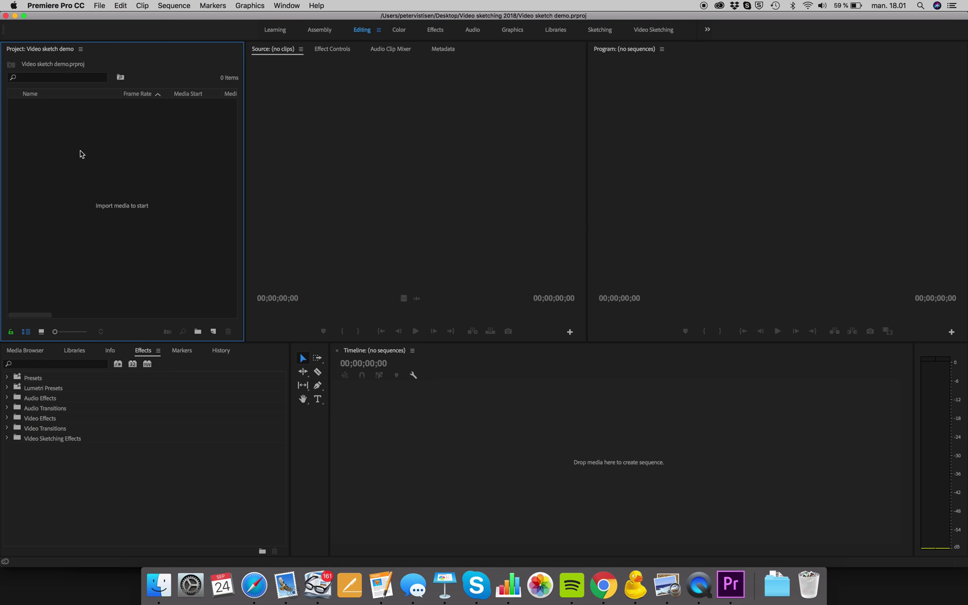
- Examine the Source and Program monitors, the Info, Libraries, Media Browser and Effects panels, and the list of available panels
click(353, 113)
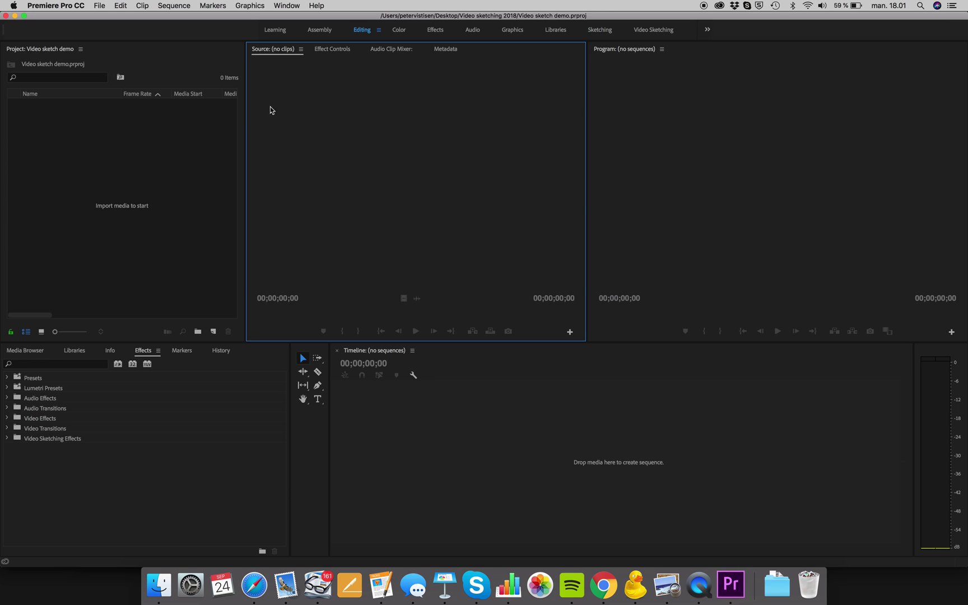
click(674, 111)
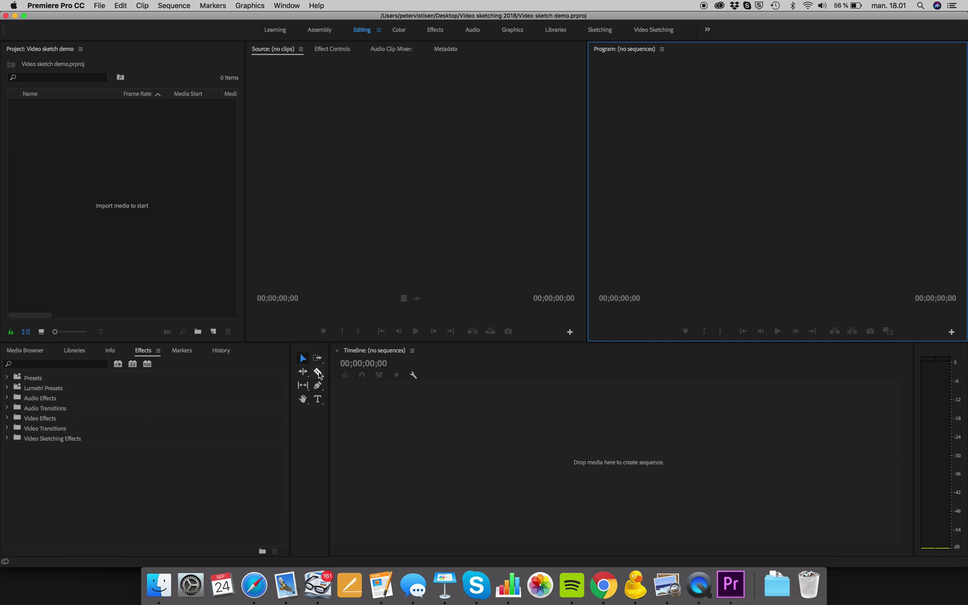
click(112, 352)
click(75, 351)
click(28, 352)
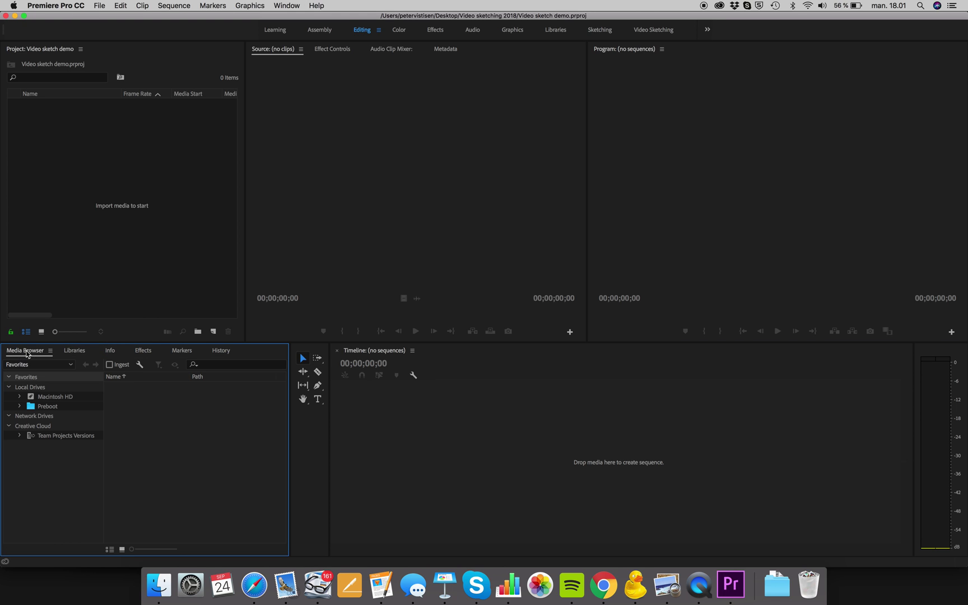
click(137, 351)
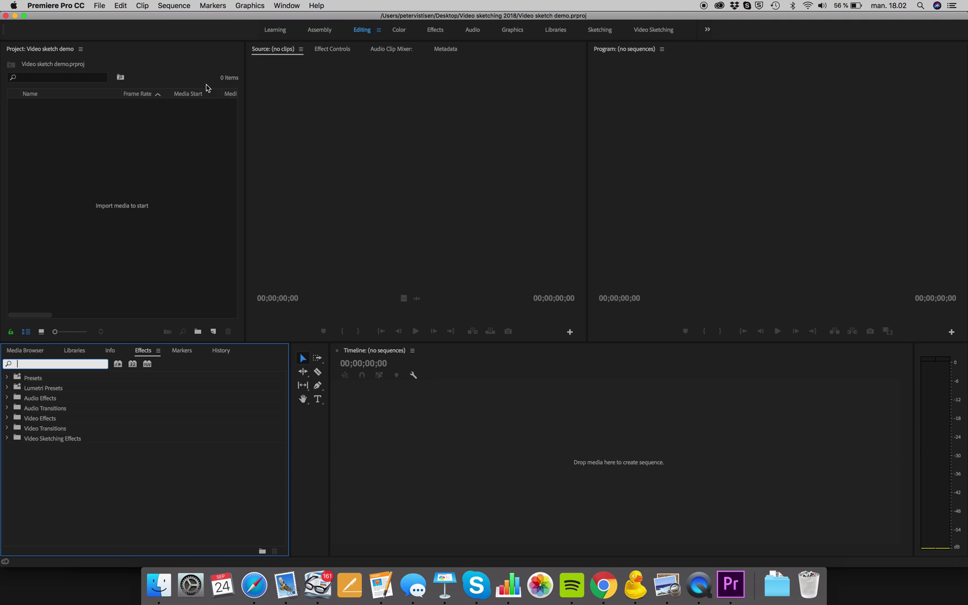
click(284, 5)
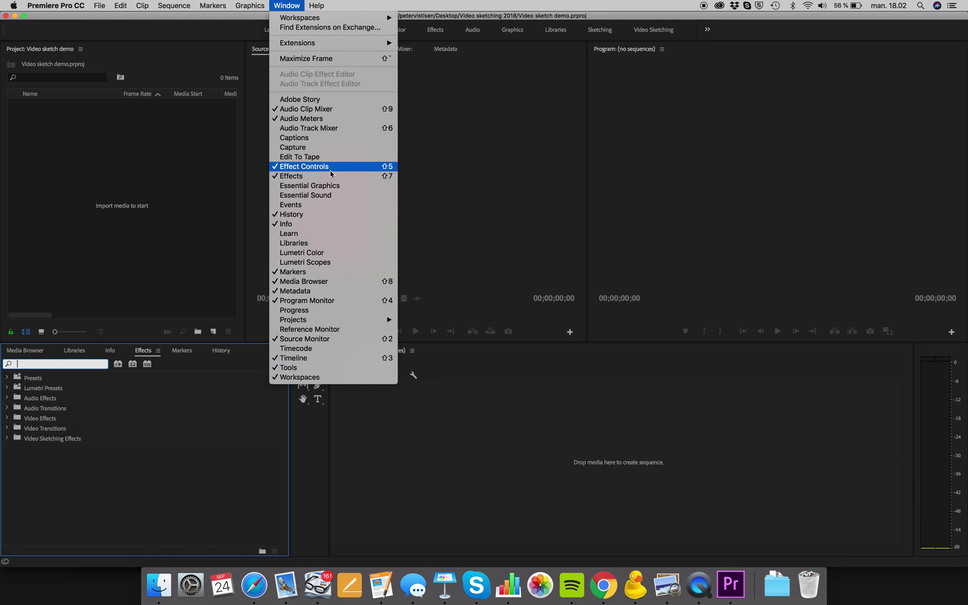
click(194, 202)
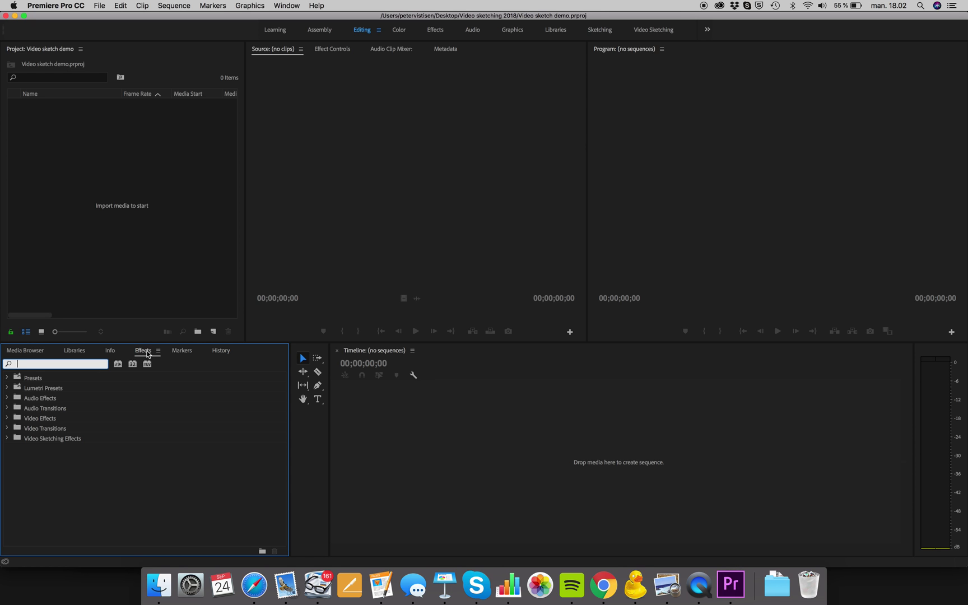
- Dock the Effects panel beside the Project panel, and return it to its original panel group
drag(148, 353, 19, 152)
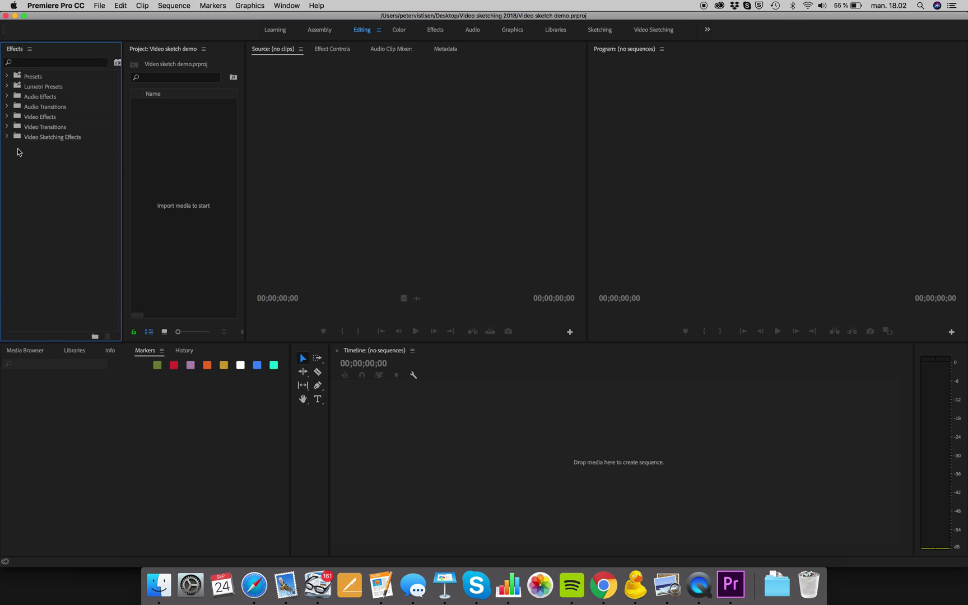
click(31, 48)
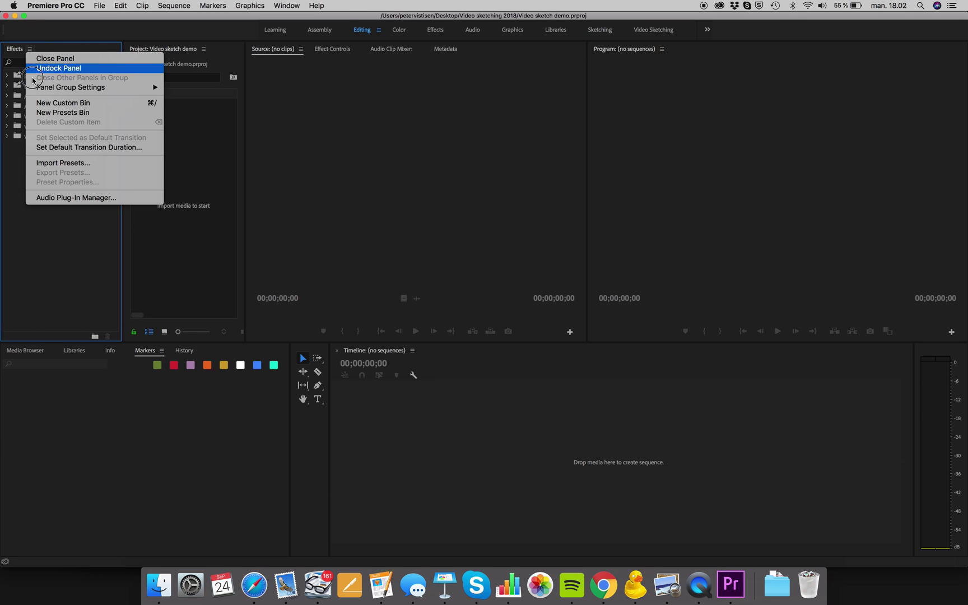
click(9, 40)
click(10, 49)
drag(11, 49, 168, 351)
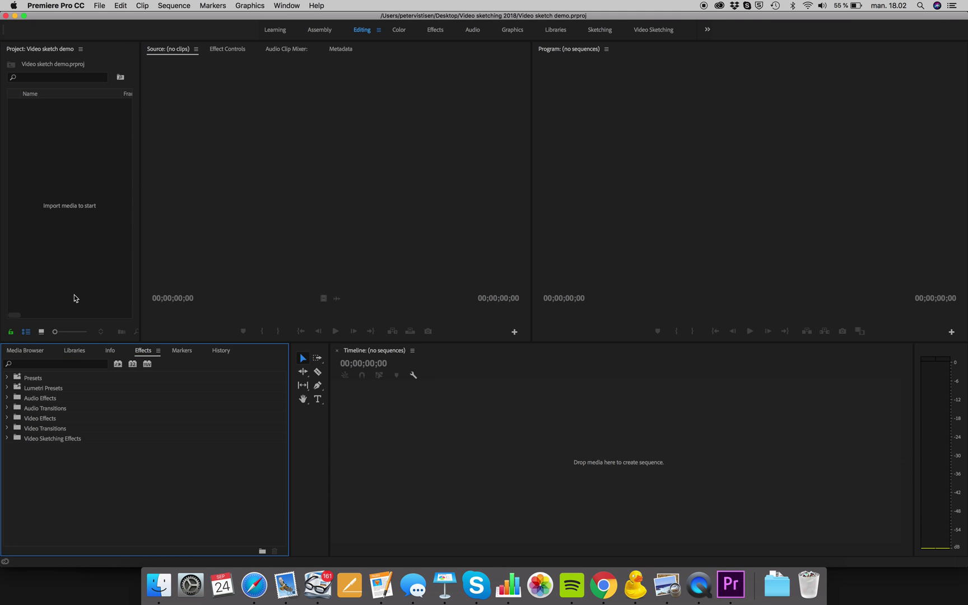
- Widen the Project panel by moving its border with the Source monitor, and look over the Source, Program and Timeline areas
drag(139, 175, 275, 174)
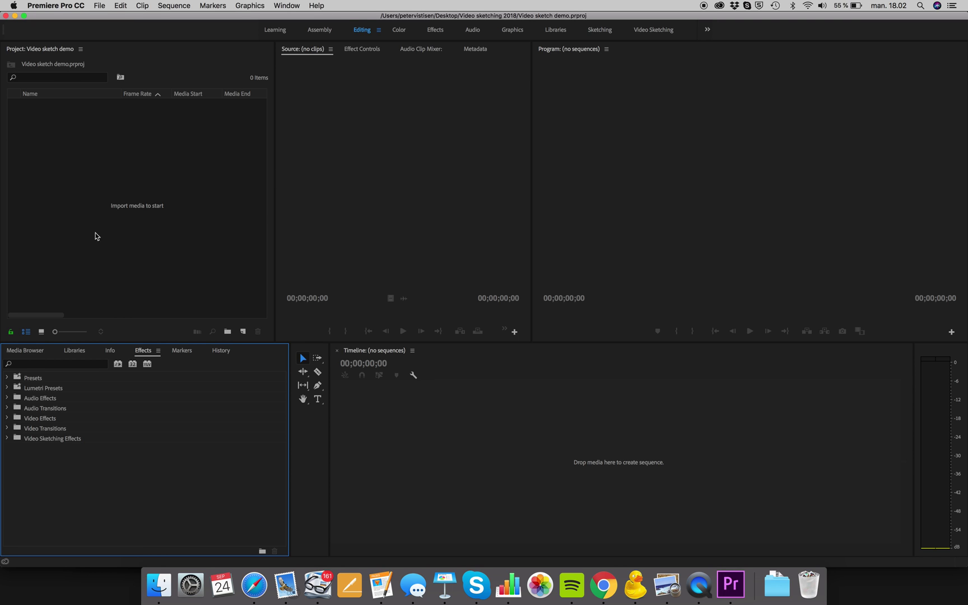
click(366, 145)
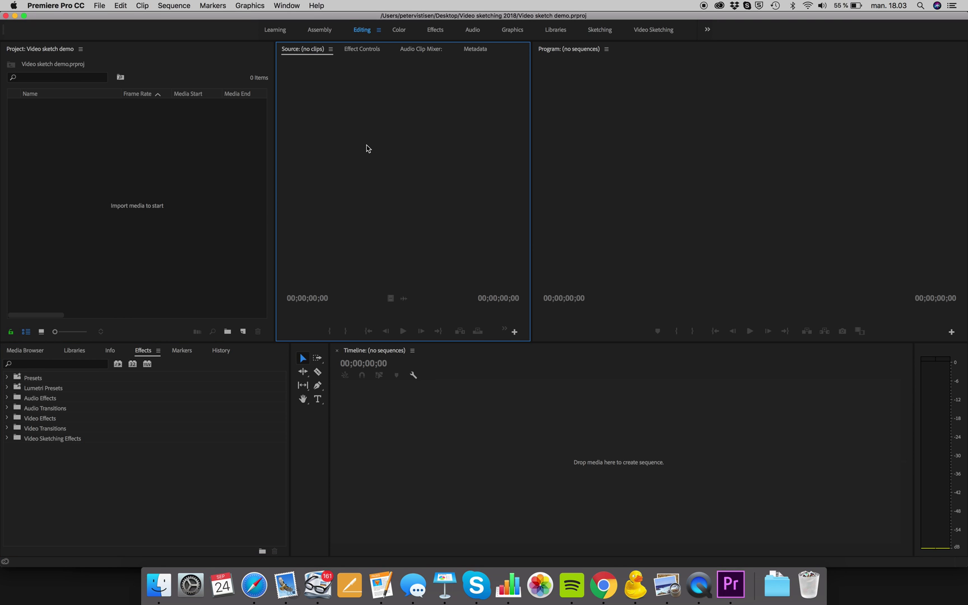
click(734, 103)
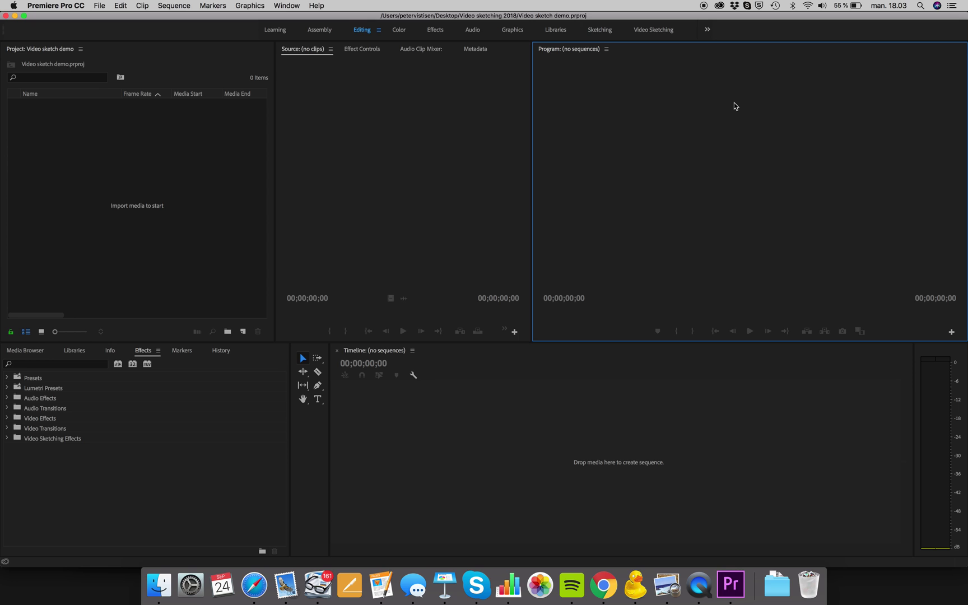
click(473, 477)
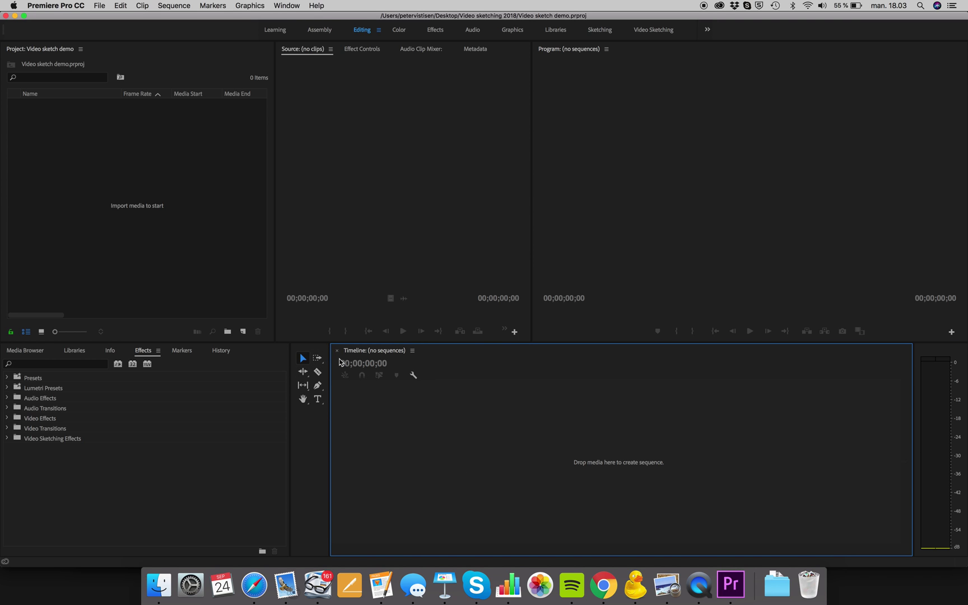
- Save the current layout as a new workspace named "Video sketching workspace" and select it as the active workspace
click(285, 5)
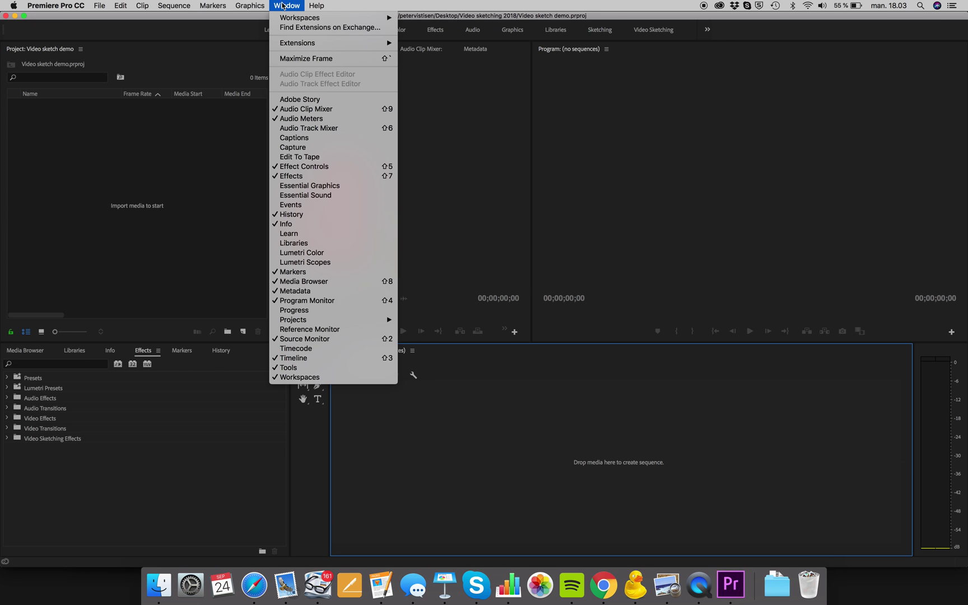
mouse_move(284, 18)
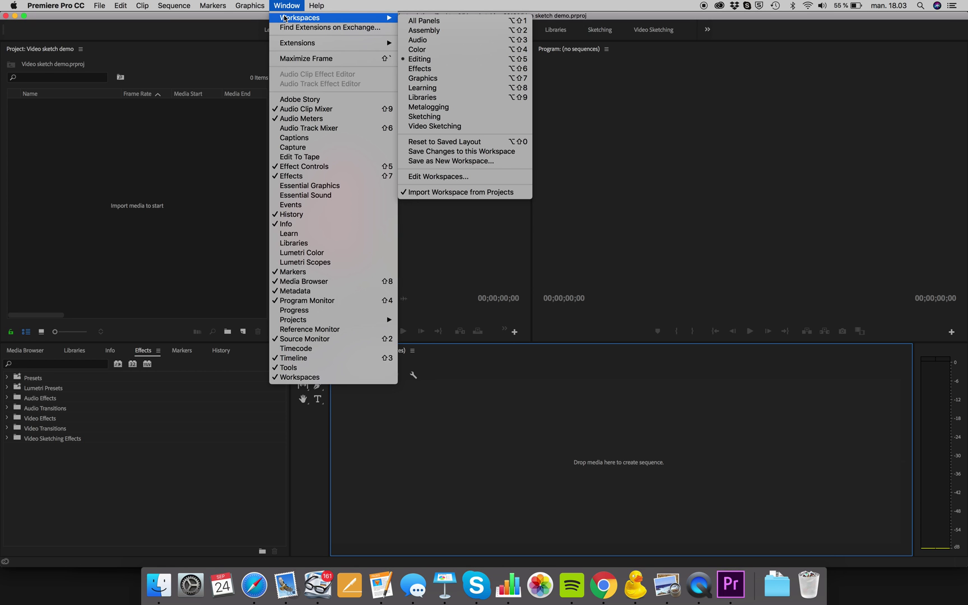
click(287, 6)
click(286, 6)
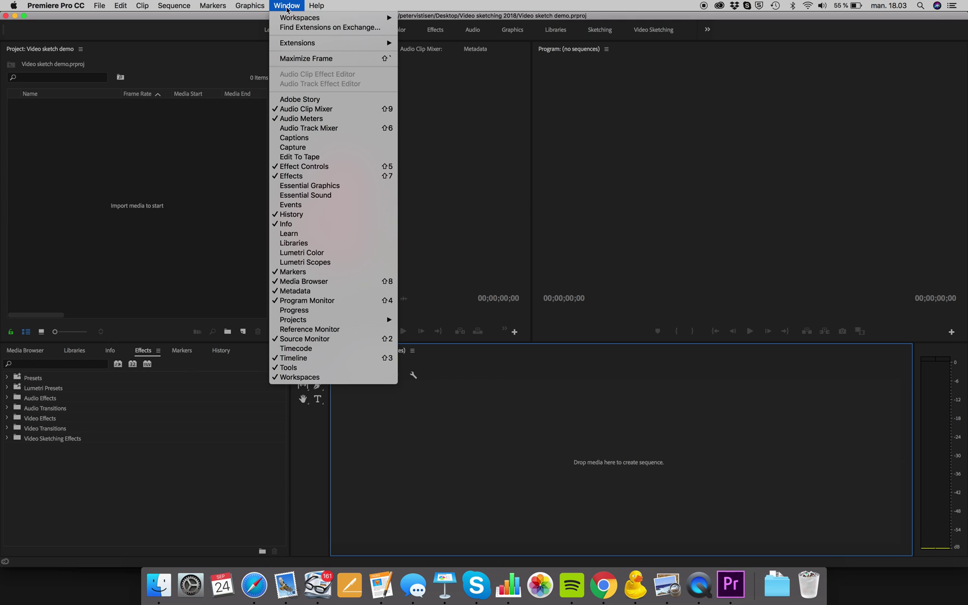
mouse_move(289, 19)
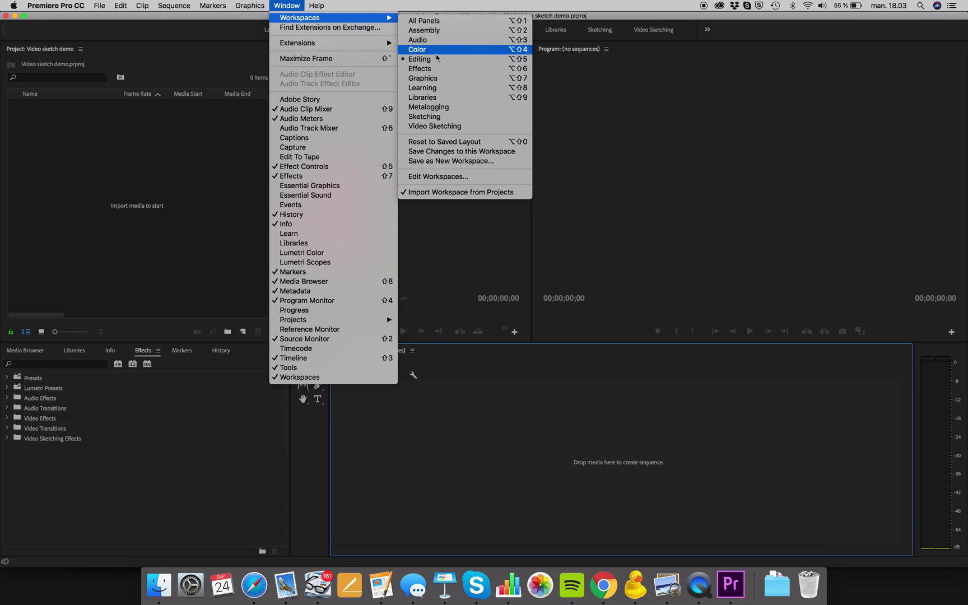
click(473, 162)
text(Video sketching)
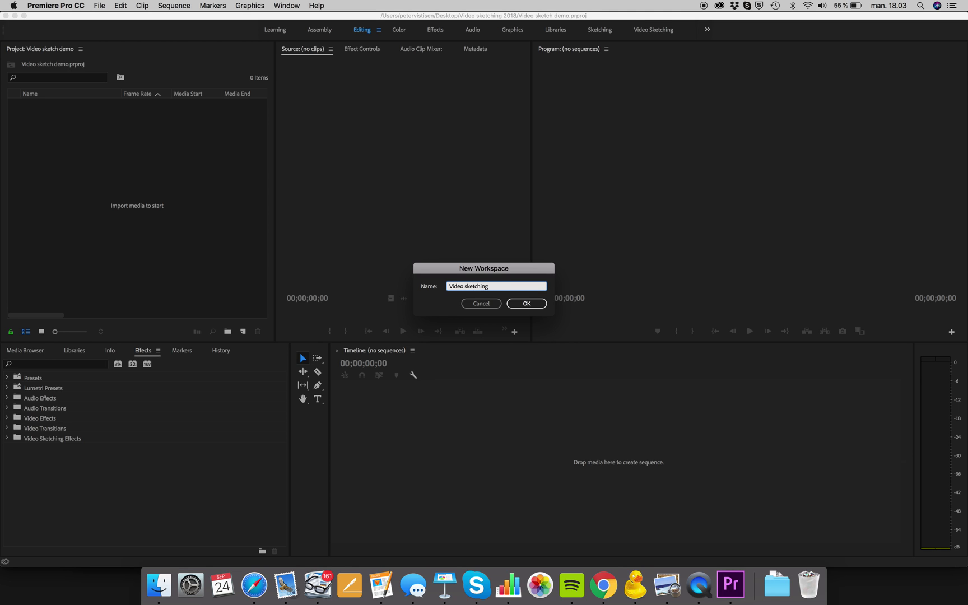
text( workshace)
click(526, 303)
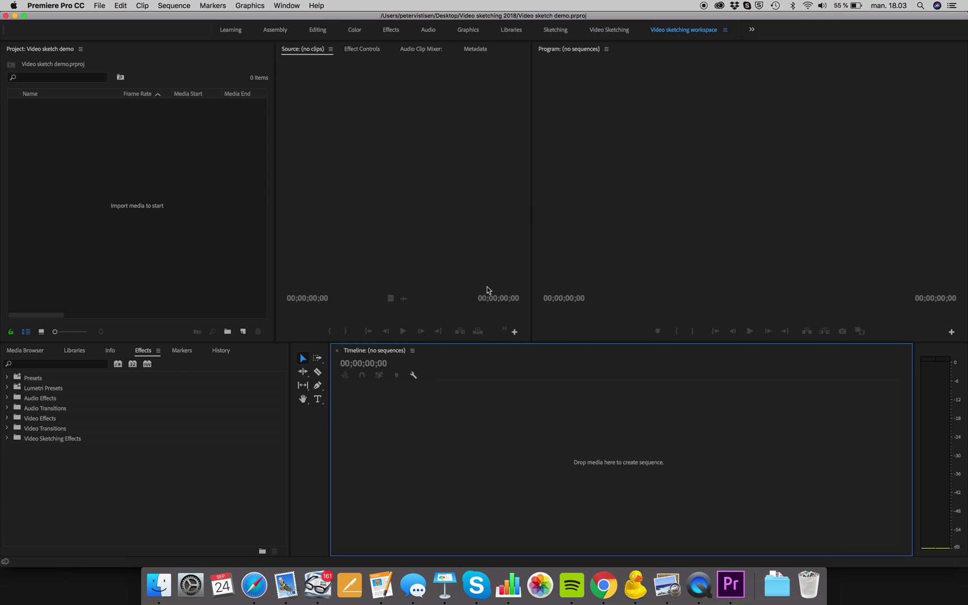
click(283, 5)
mouse_move(313, 17)
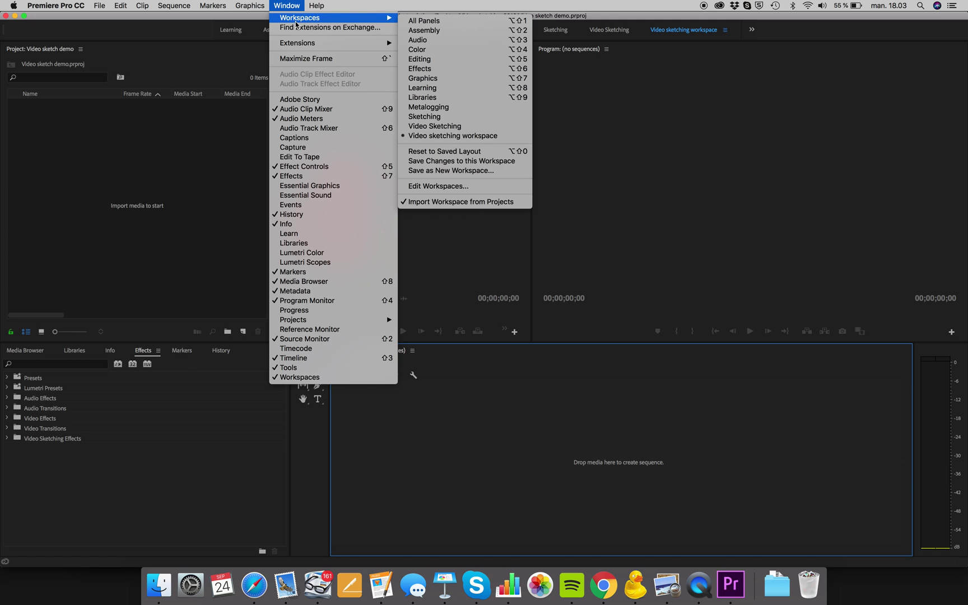
click(471, 136)
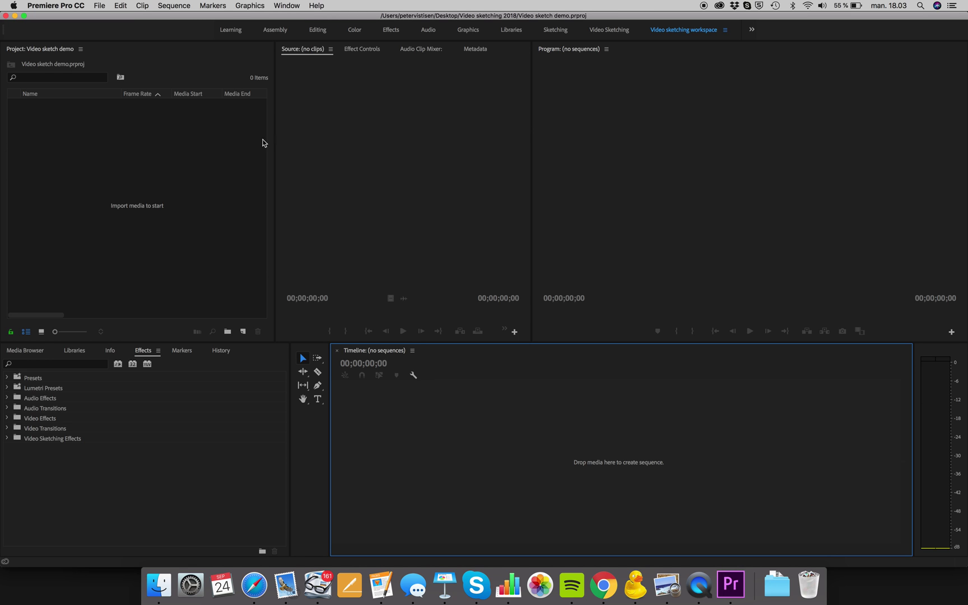
- Import Twinkling Stars background.mp4, theFalcon.png and Greenscreen Superman.mov from the Greenscreen animation folder into the project
double_click(121, 187)
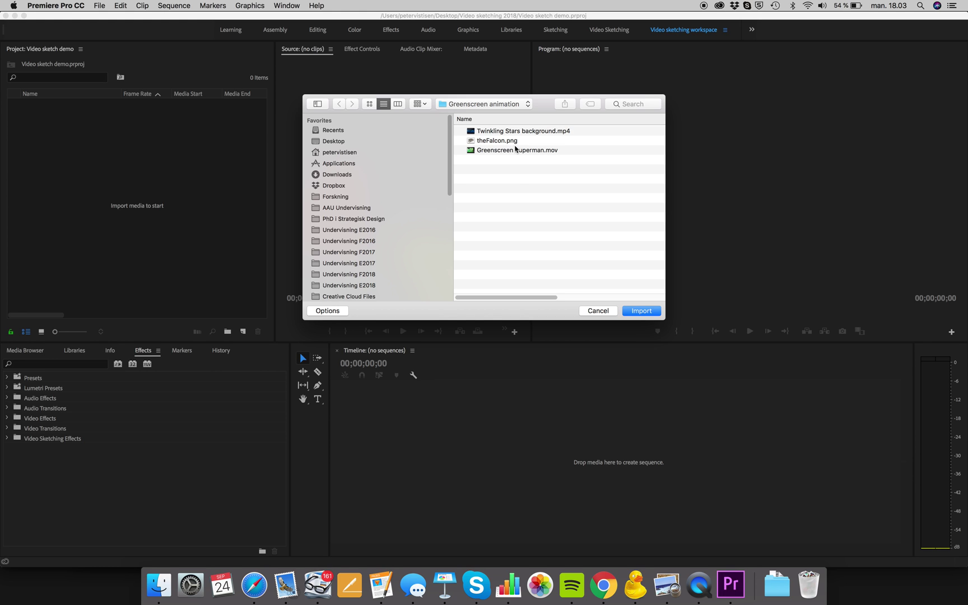
drag(529, 176, 472, 128)
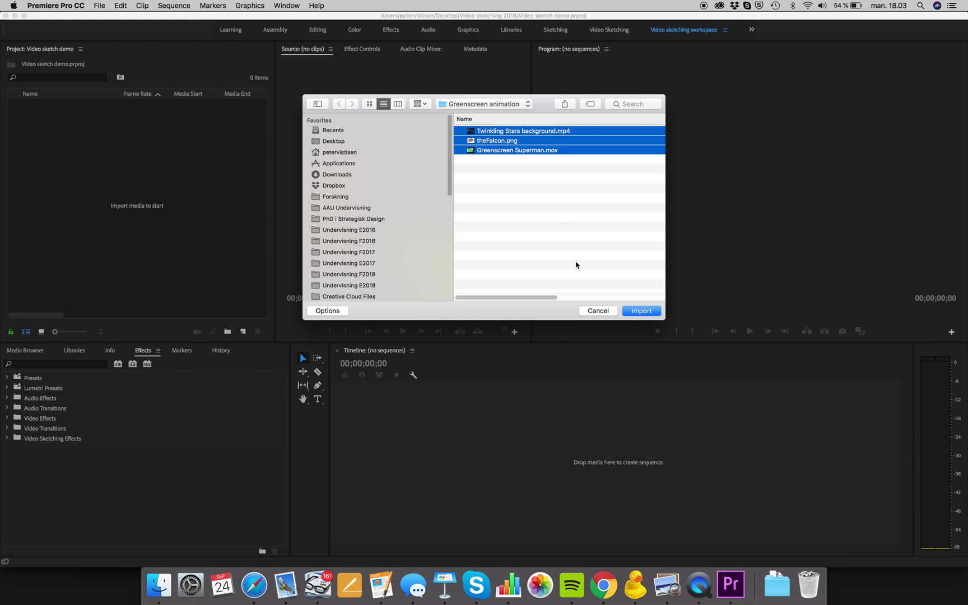
click(507, 173)
drag(519, 202, 471, 113)
click(641, 311)
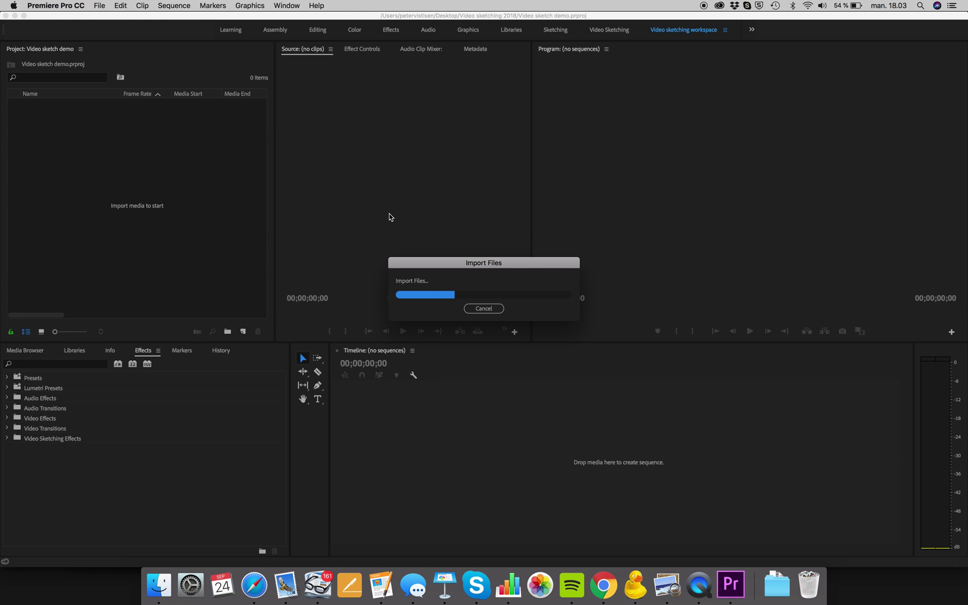
click(134, 162)
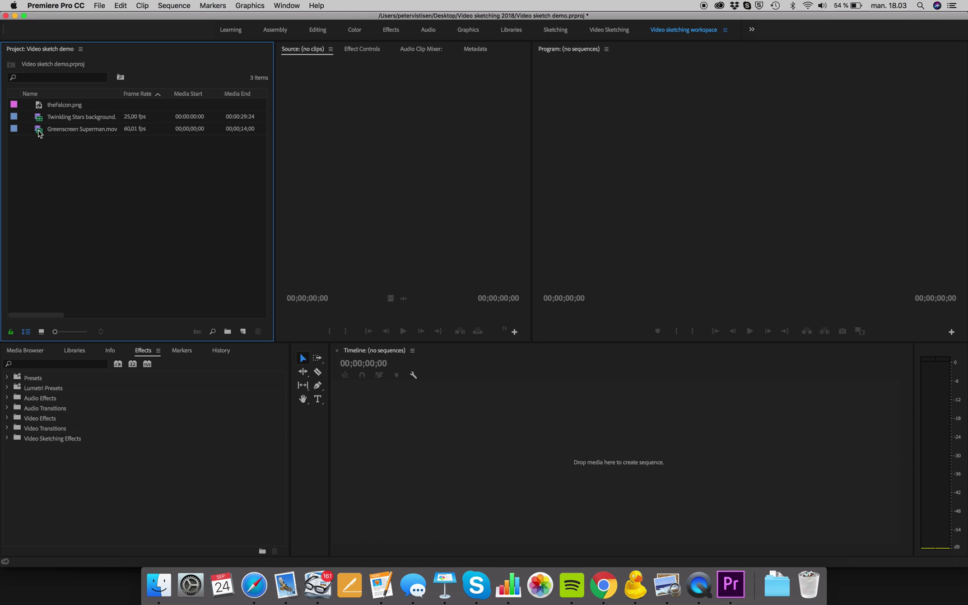
- Open Greenscreen Superman.mov in the Source monitor, widen the monitor, and scrub the clip to 00;00;05;22
mouse_move(39, 133)
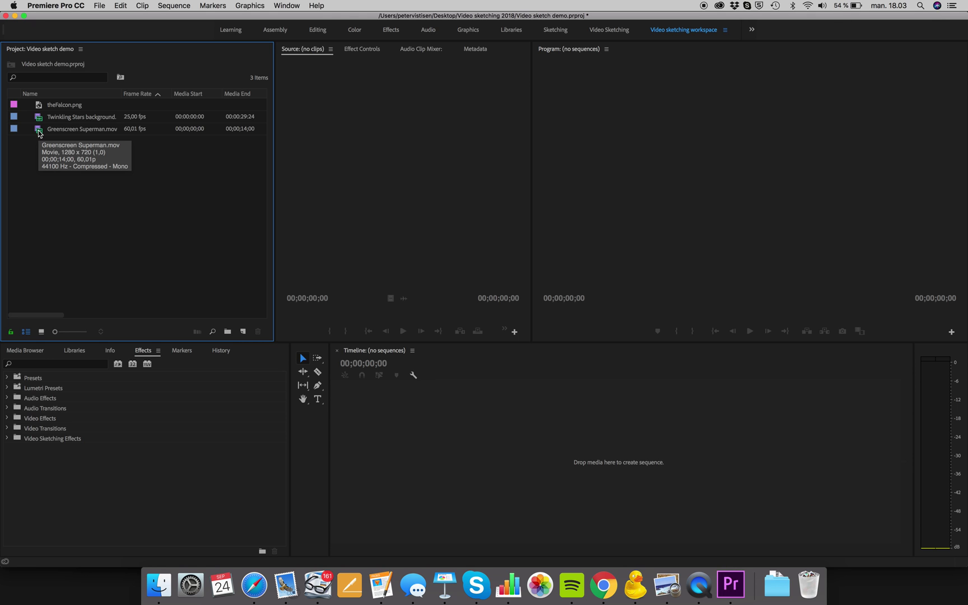
click(40, 134)
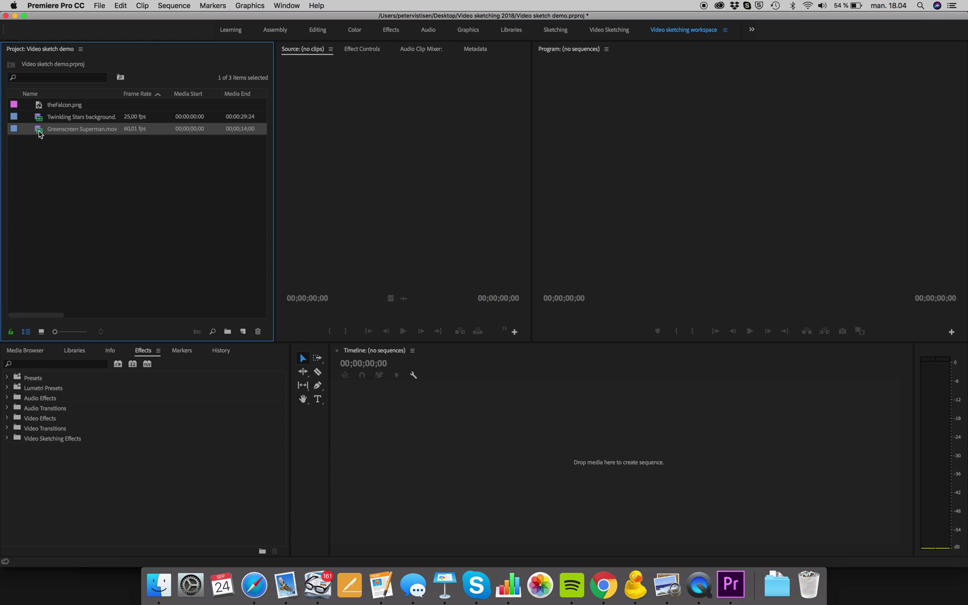
double_click(39, 133)
drag(531, 122, 643, 124)
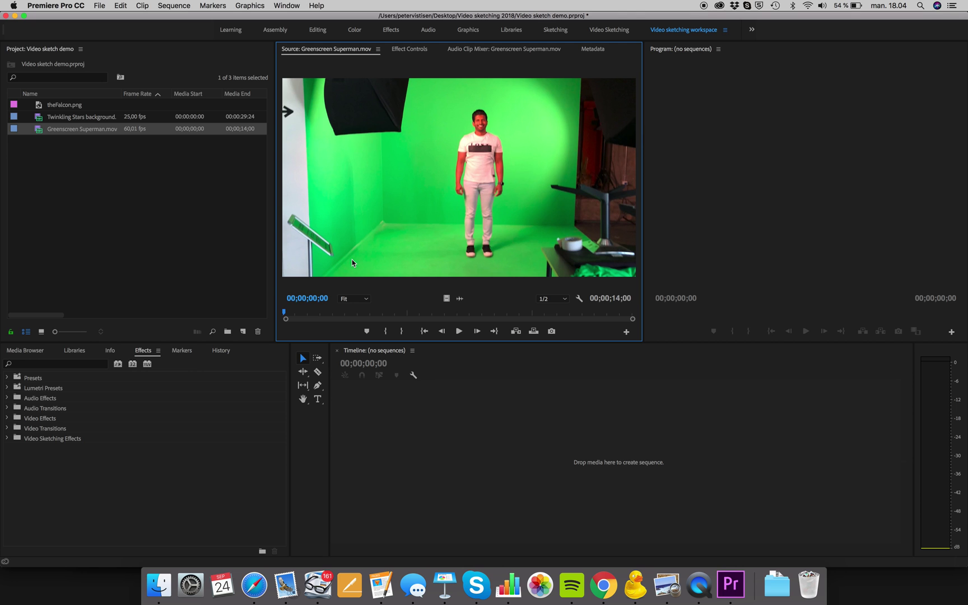
drag(306, 317, 429, 312)
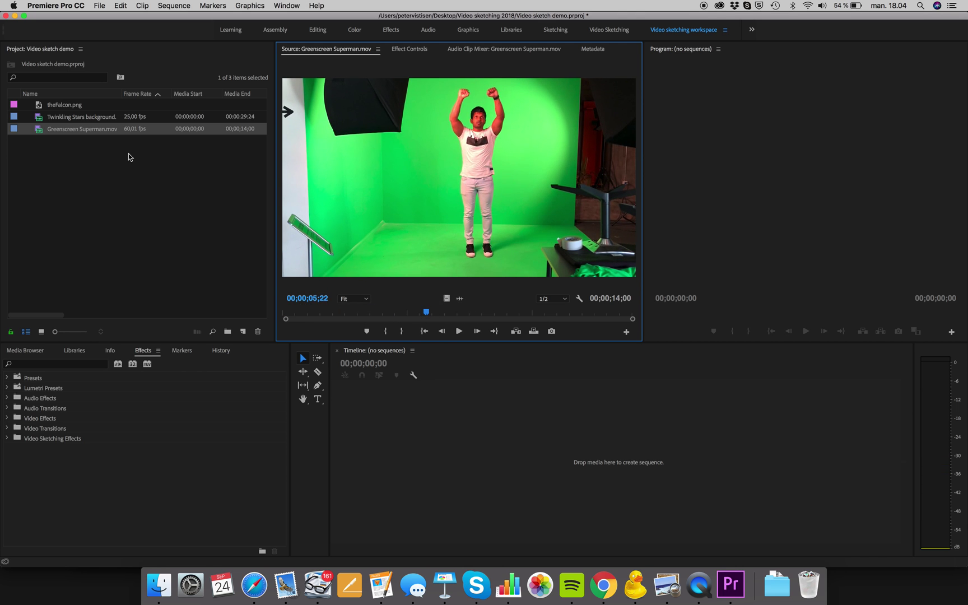
- Create a sequence from Greenscreen Superman.mov in the empty timeline and move the playhead to 00;00;05;29
drag(59, 133, 364, 419)
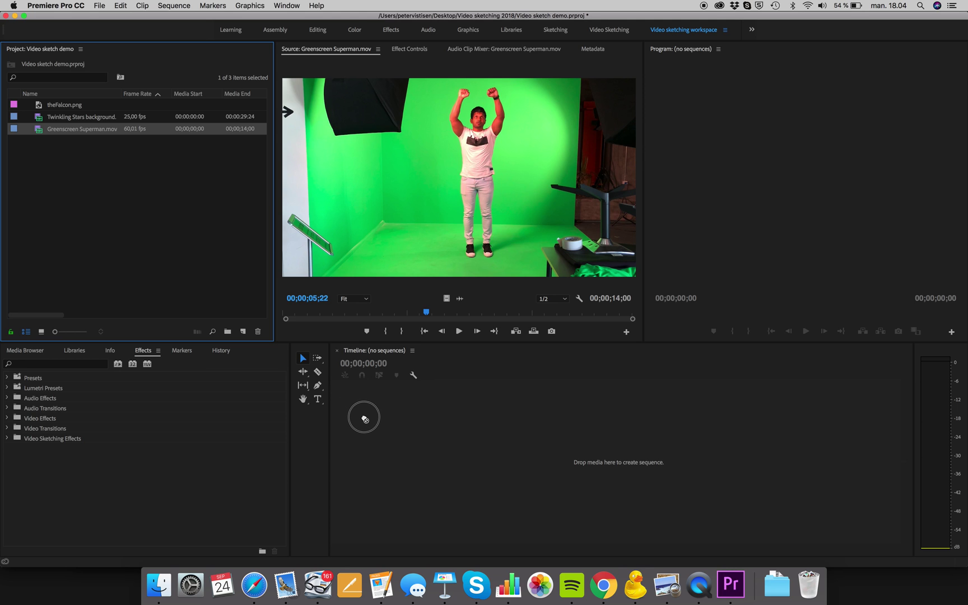
drag(364, 419, 364, 419)
drag(454, 373, 539, 376)
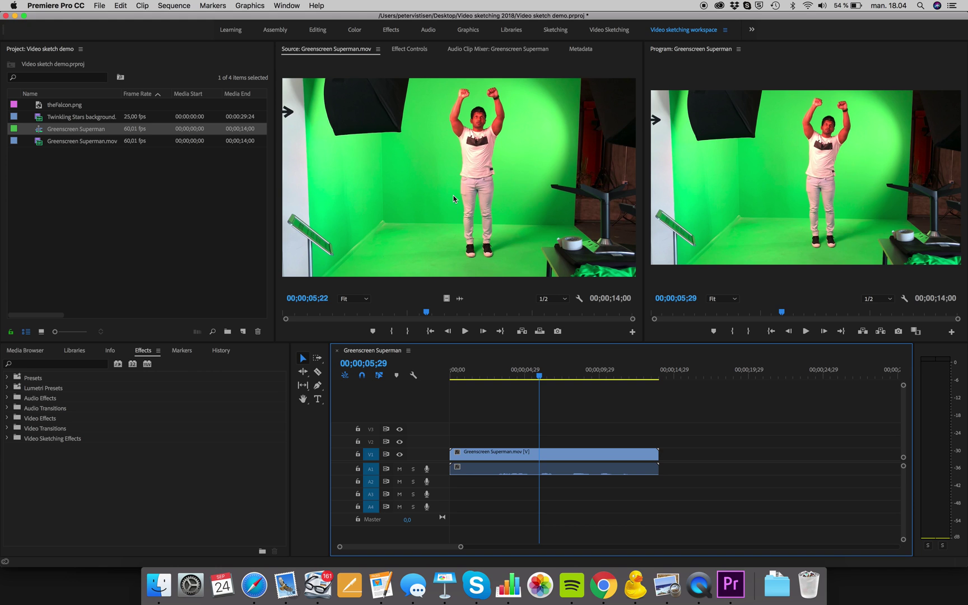
- Display the timeline clip's effect controls and adjust its motion to scale 100,7 and position 646,3 by 357,9, undoing the trial rotation
click(409, 50)
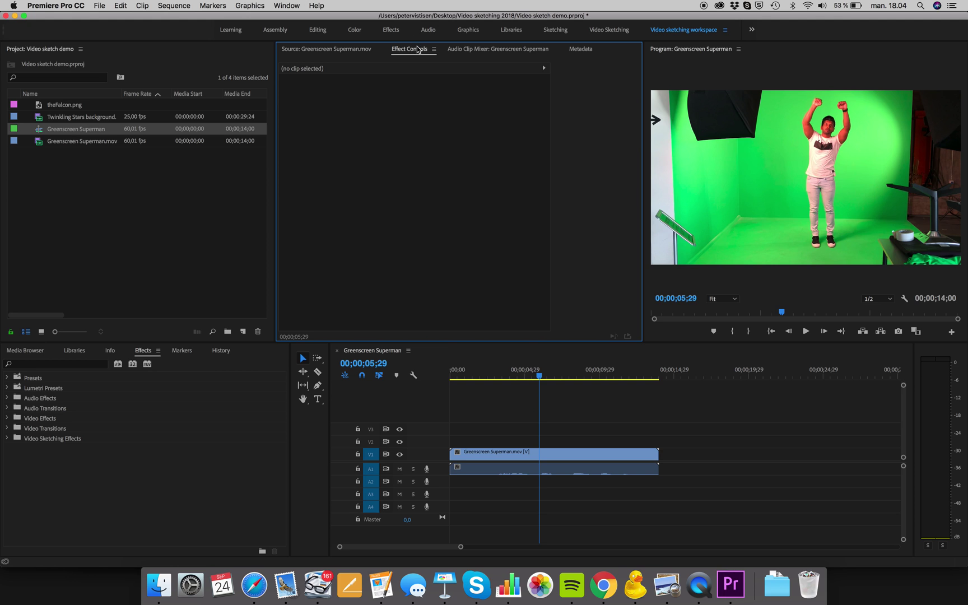
click(481, 453)
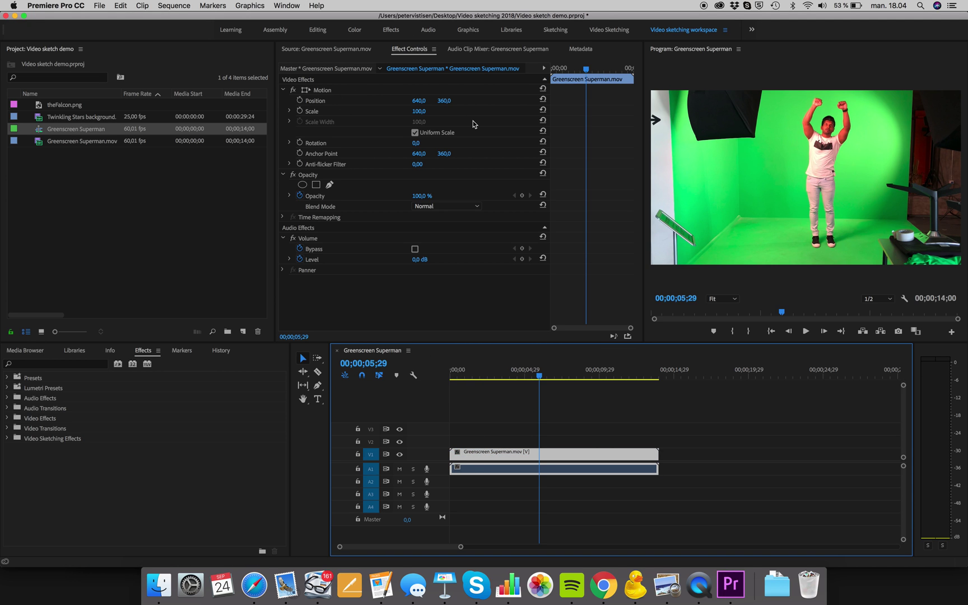
mouse_move(419, 111)
mouse_down()
mouse_move(437, 111)
mouse_move(418, 111)
mouse_move(423, 101)
mouse_up()
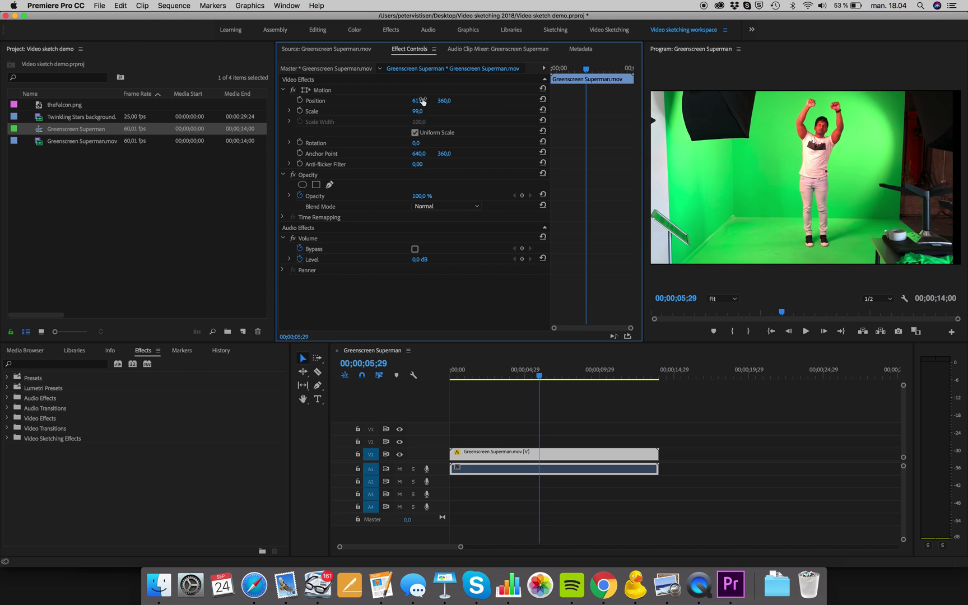
click(320, 93)
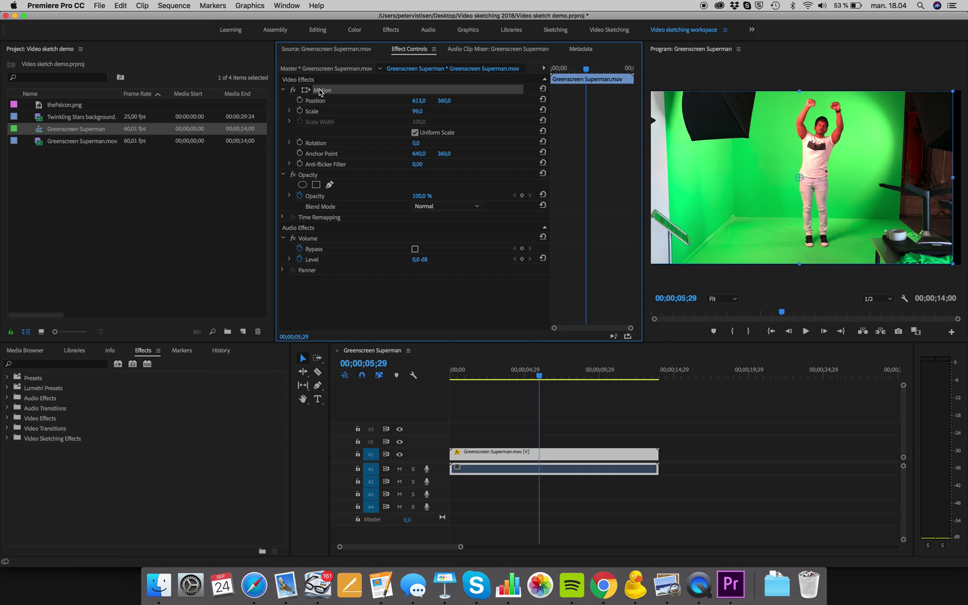
drag(770, 143, 837, 148)
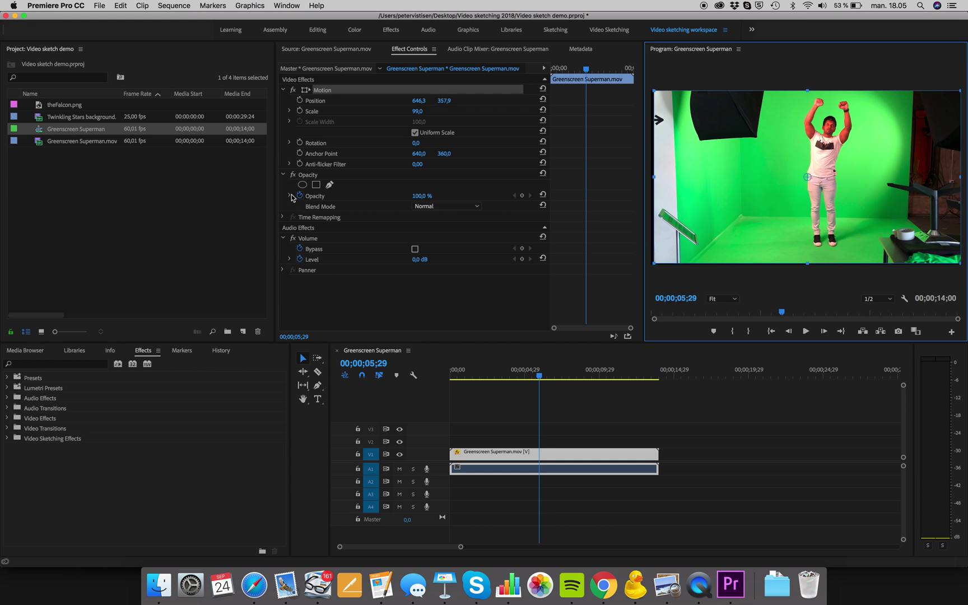
drag(416, 142, 417, 143)
key(super+z)
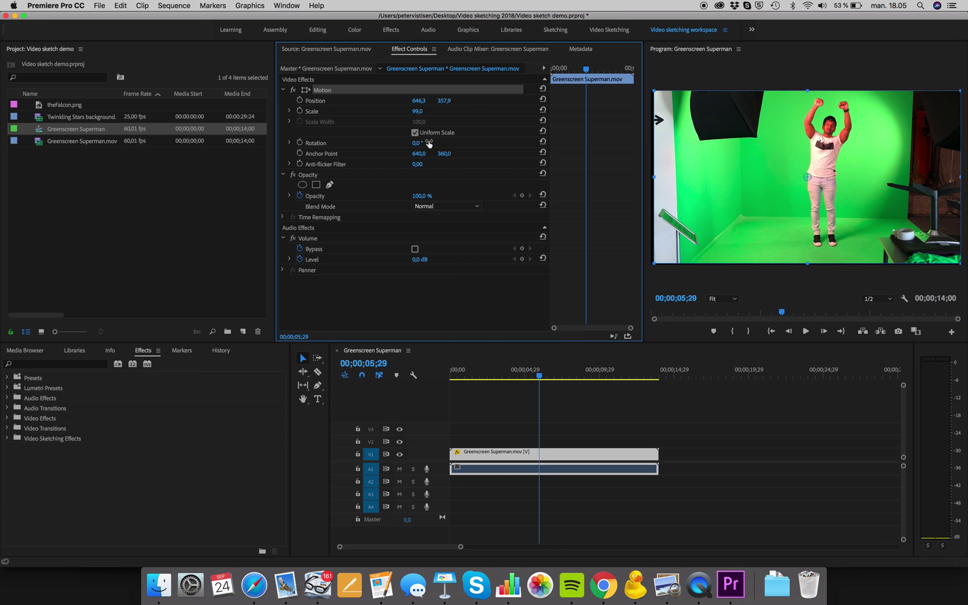
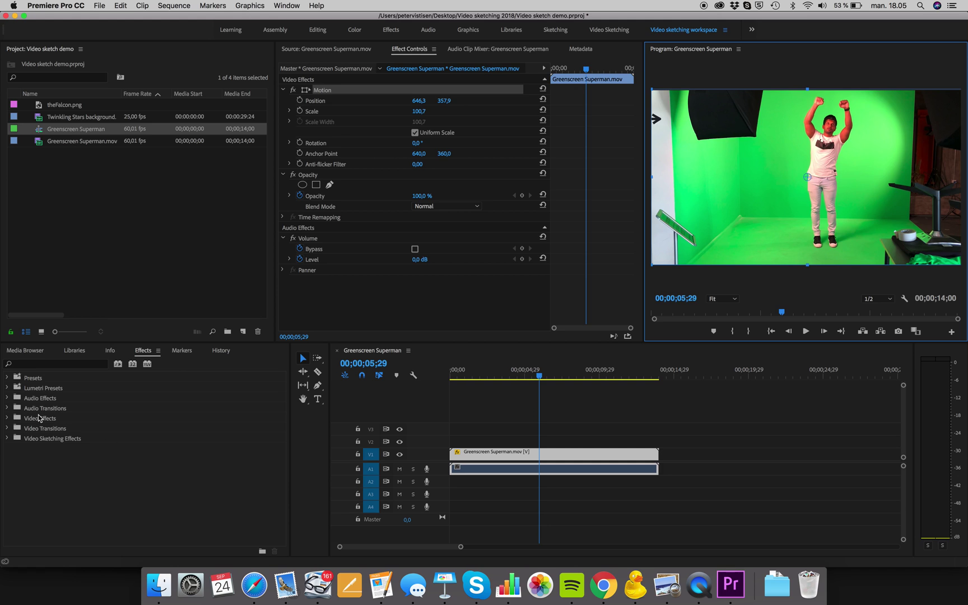
- Examine the Video Effects categories and the Keying effects including Color Key, then collapse the folders
click(42, 364)
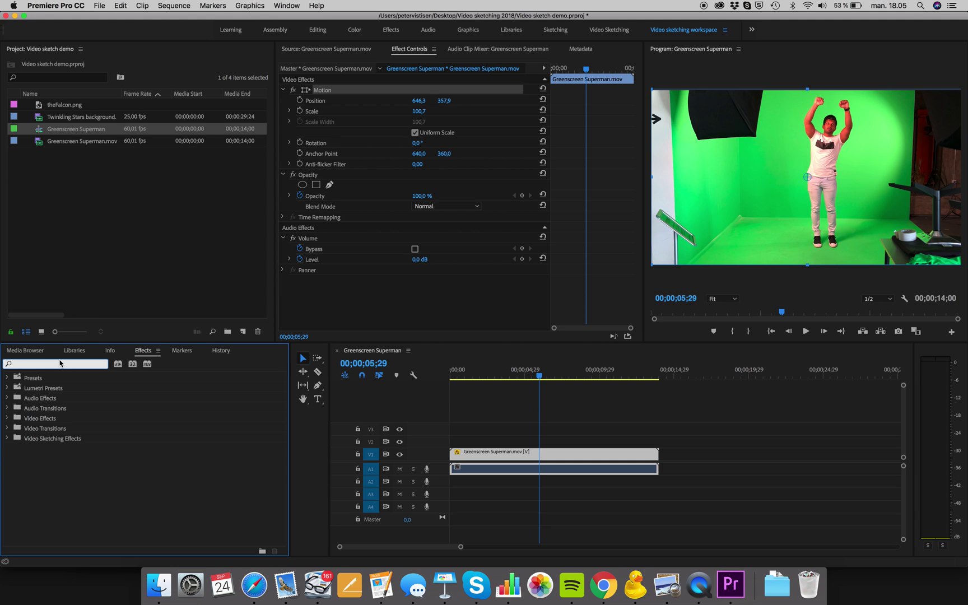
click(7, 418)
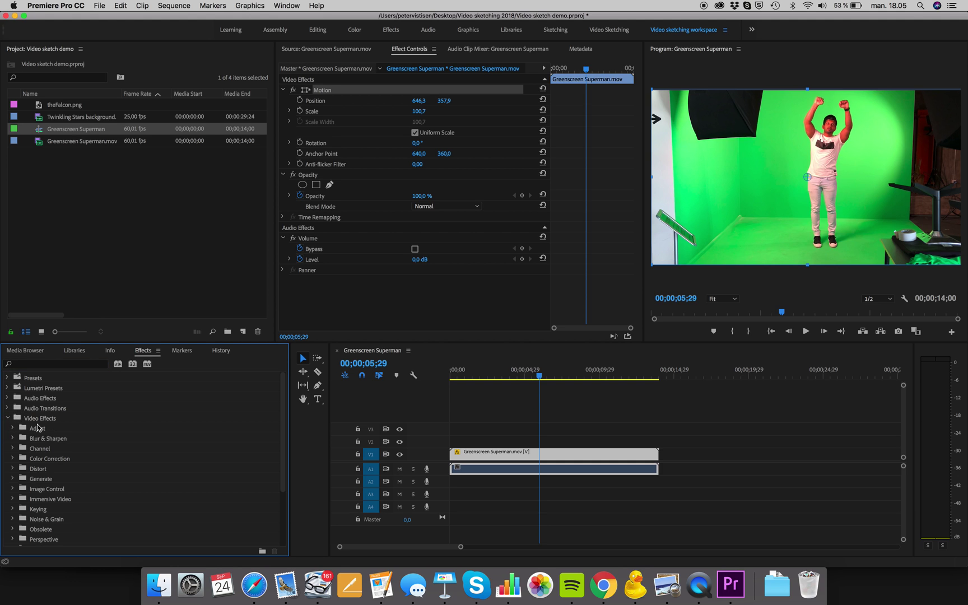
scroll(37, 428, down, 5)
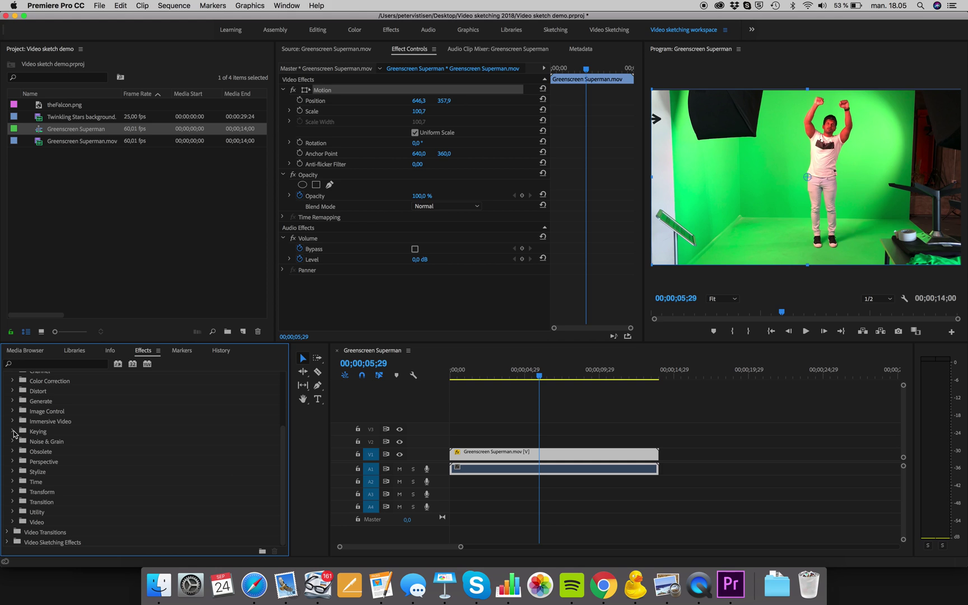
click(13, 431)
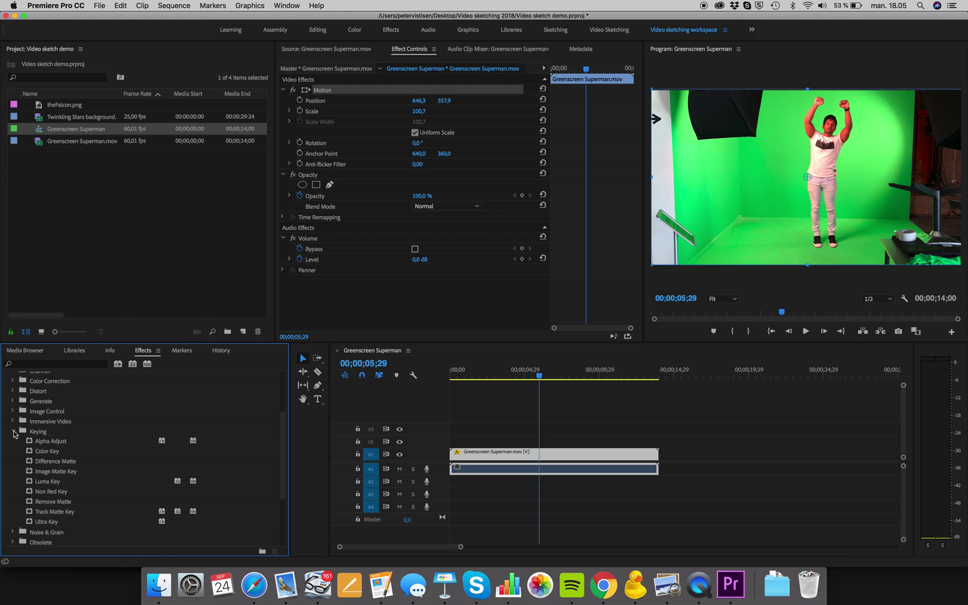
click(49, 453)
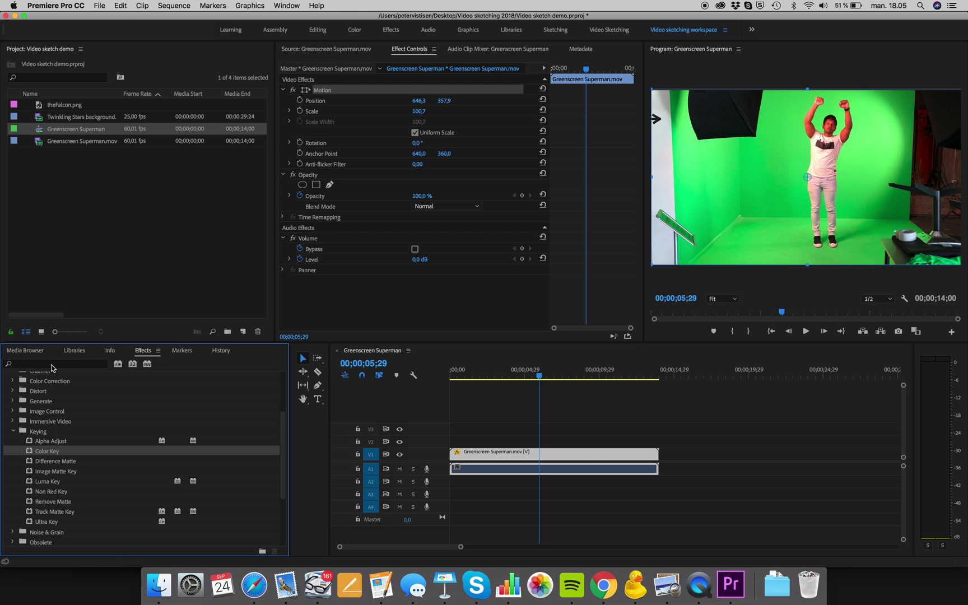
click(12, 432)
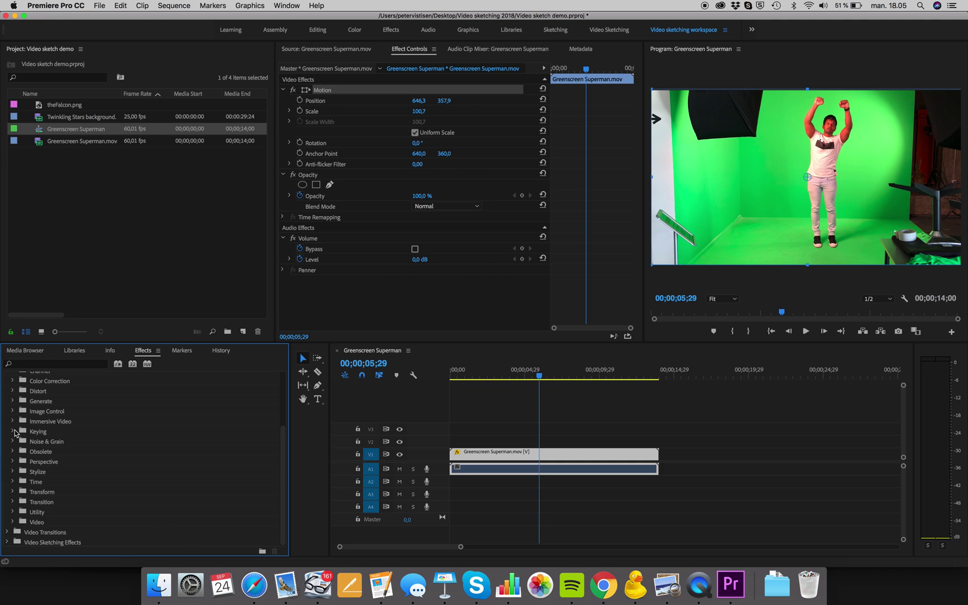
scroll(29, 411, up, 3)
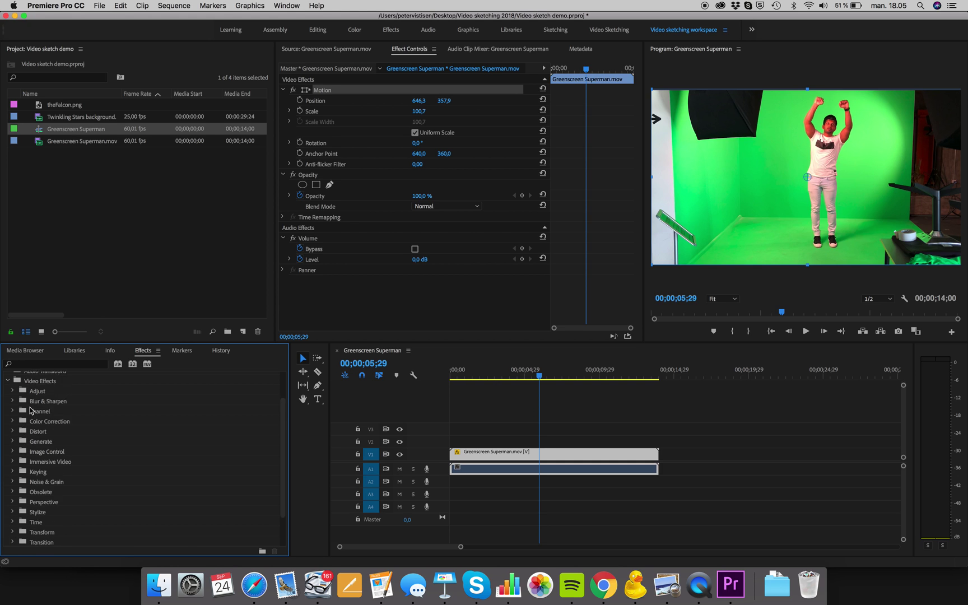
click(7, 418)
click(37, 438)
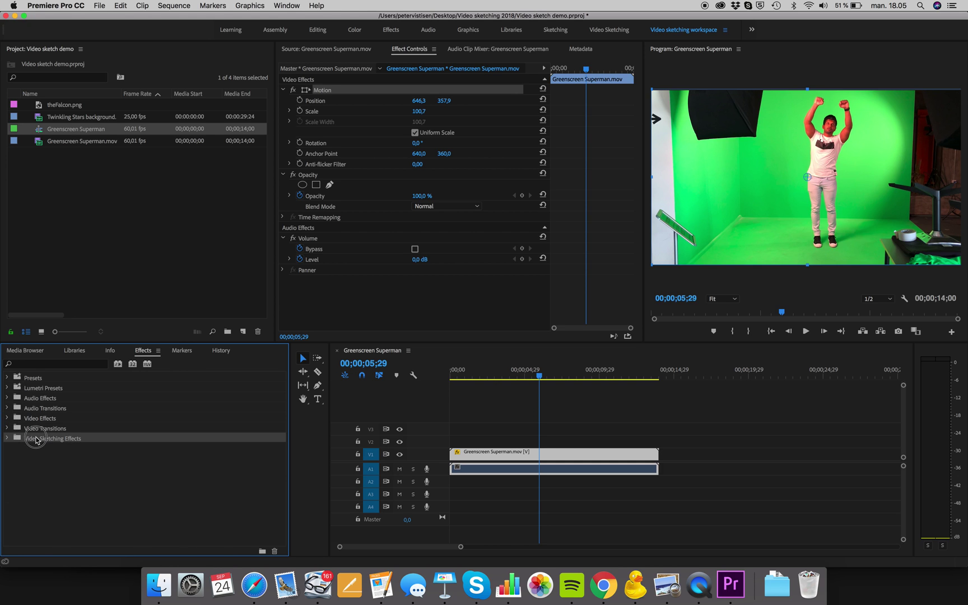
click(64, 452)
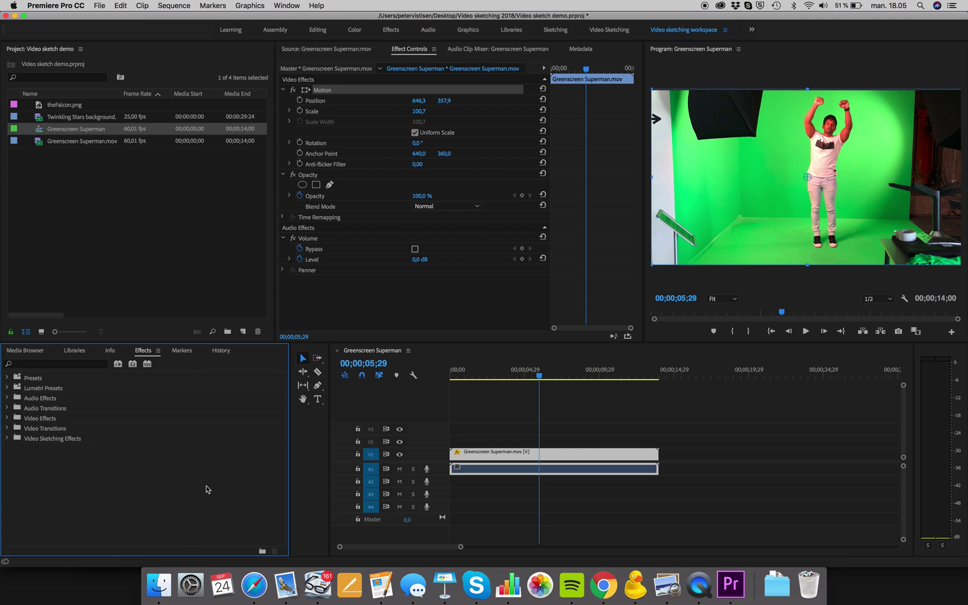
- Create a new custom bin for effects and rename it "Sketching effect"
click(262, 551)
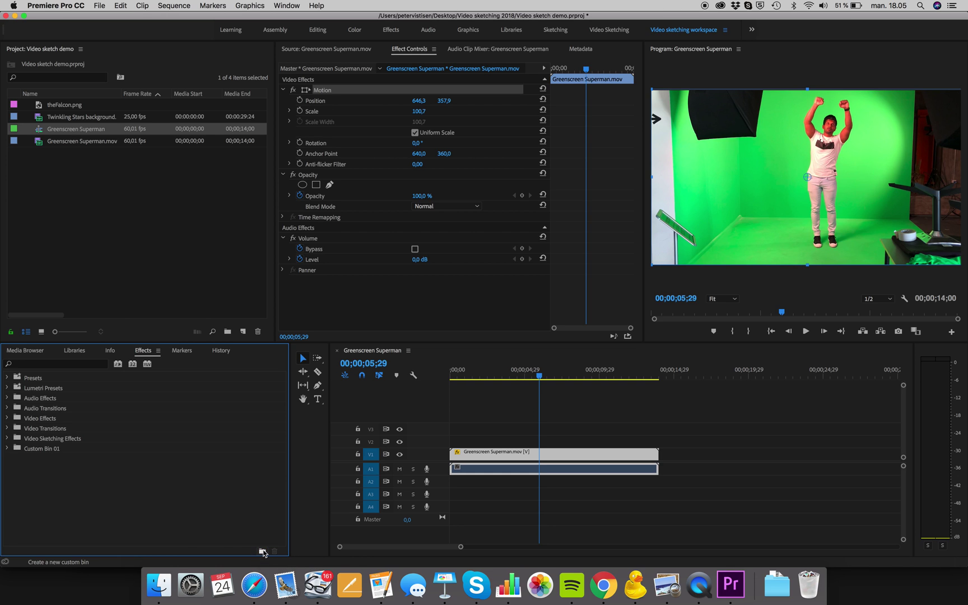
click(48, 452)
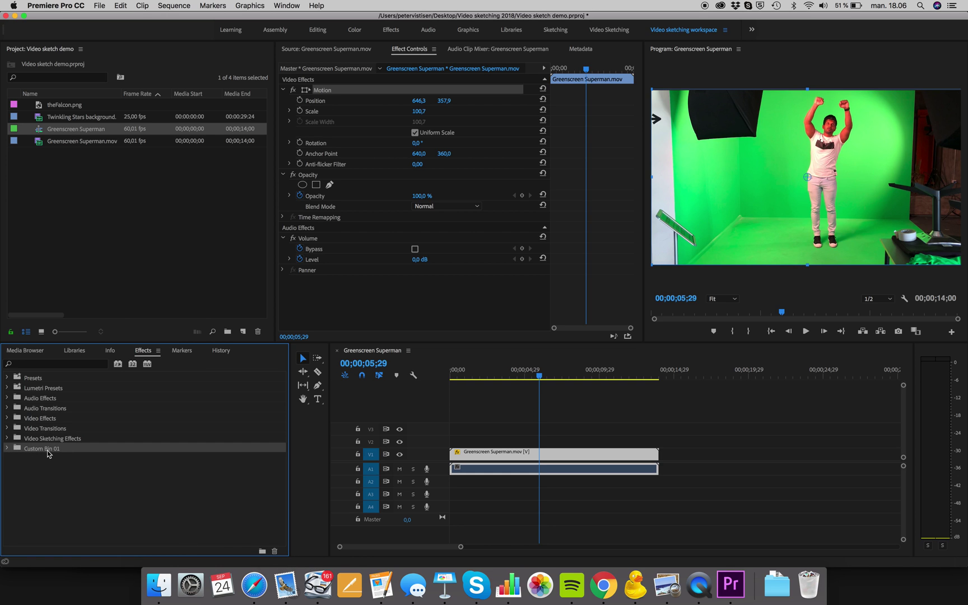
click(48, 451)
text(Sketching effects)
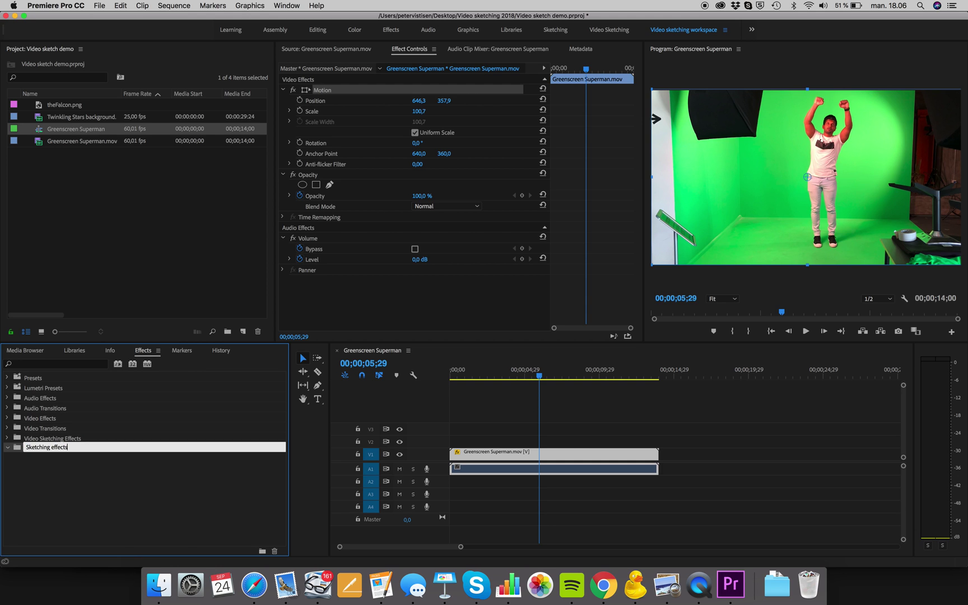
key(Escape)
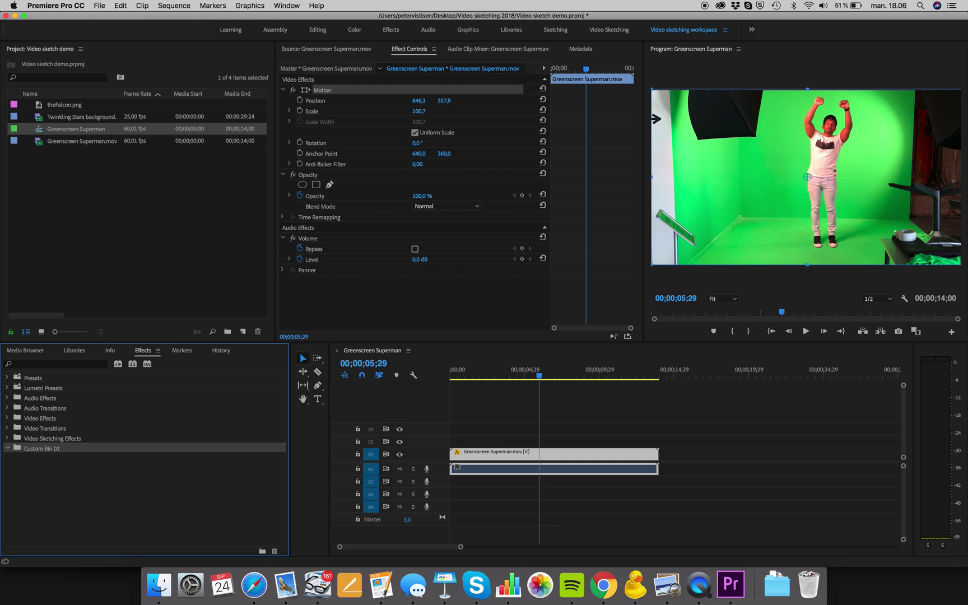
click(35, 450)
text(Sketching effect)
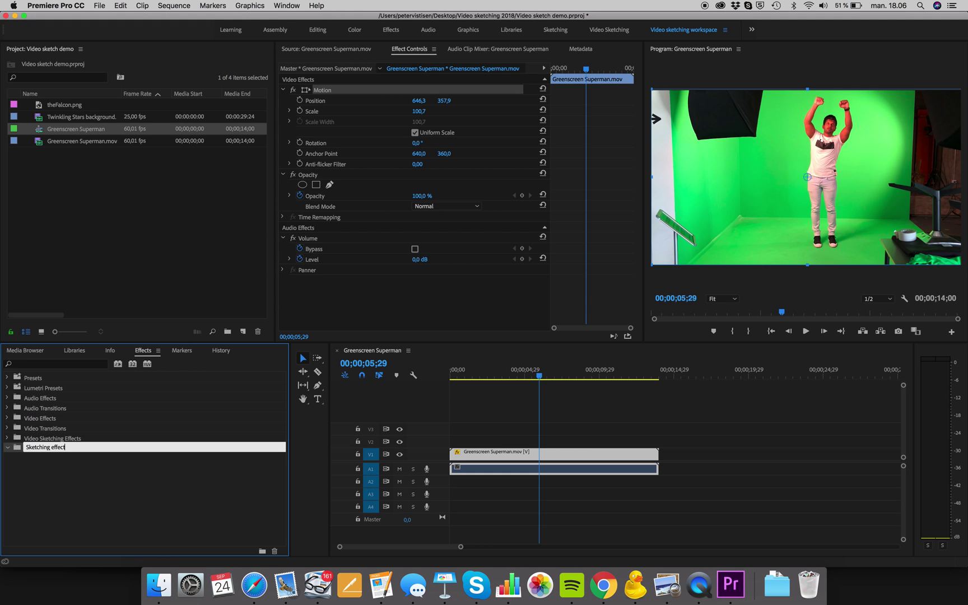
key(Return)
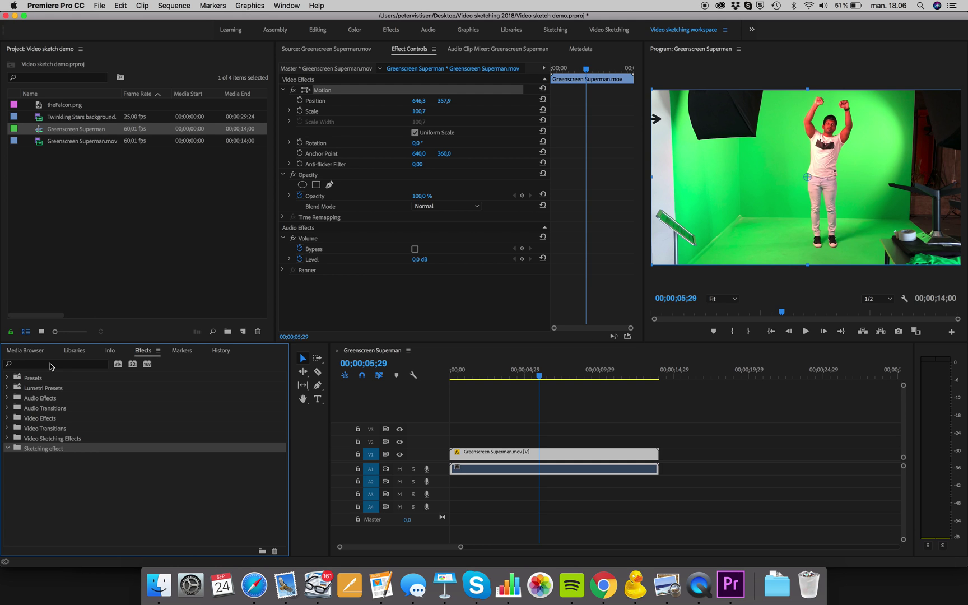
click(7, 418)
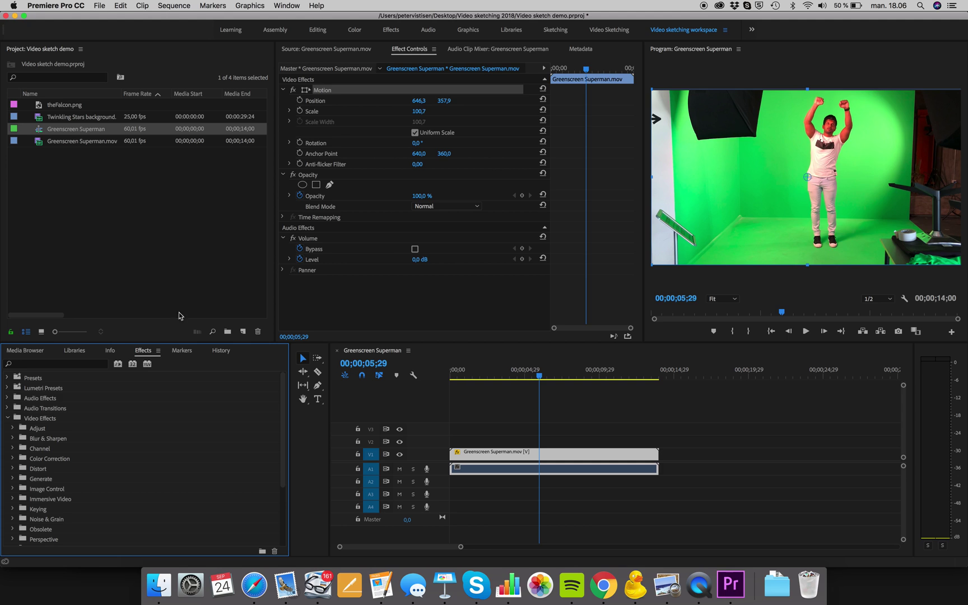
scroll(39, 420, down, 1)
scroll(28, 418, up, 1)
click(8, 418)
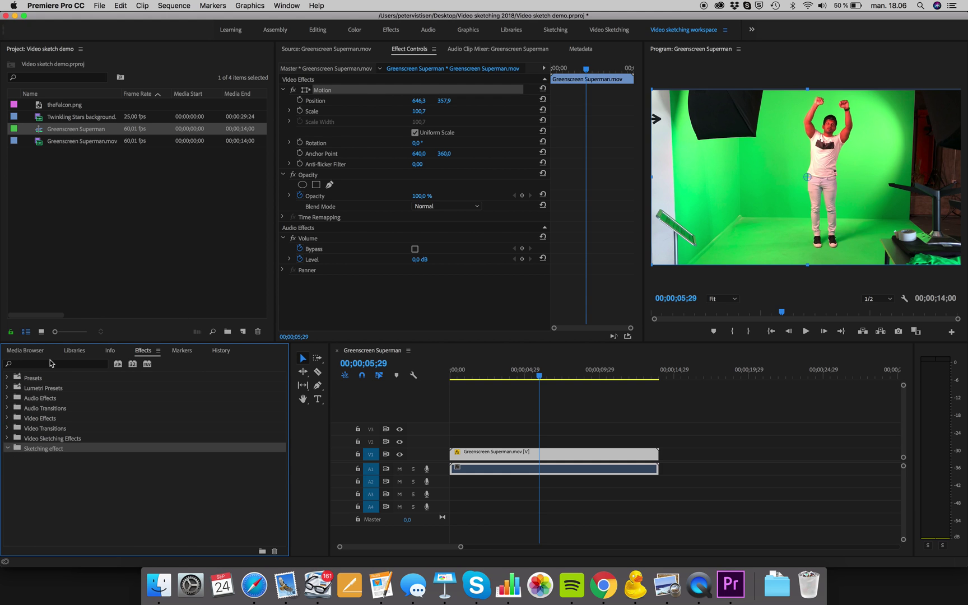
- Search the effects for "crop" and add the Crop effect from Transform to the Sketching effect bin
click(51, 365)
text(crop)
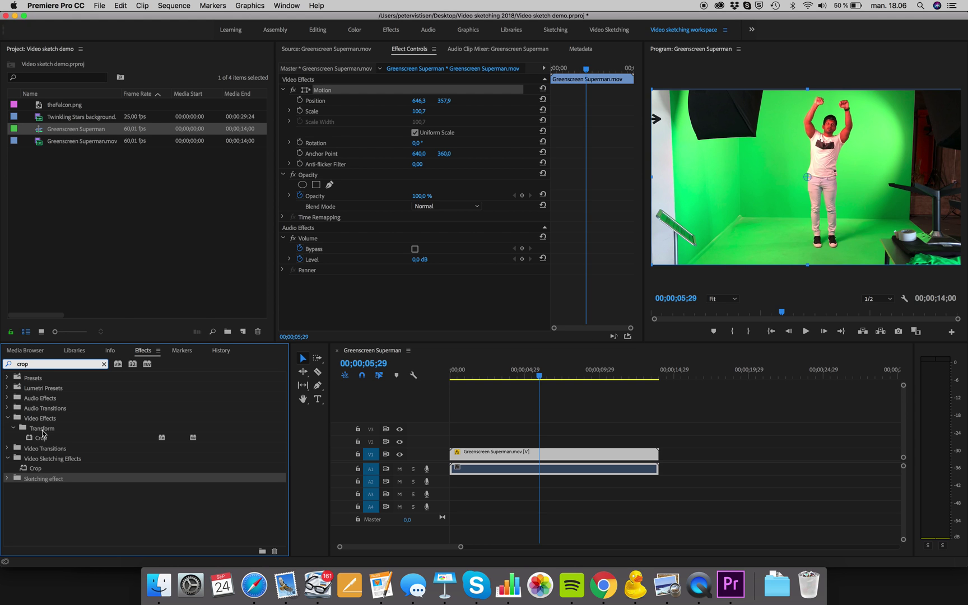
click(40, 438)
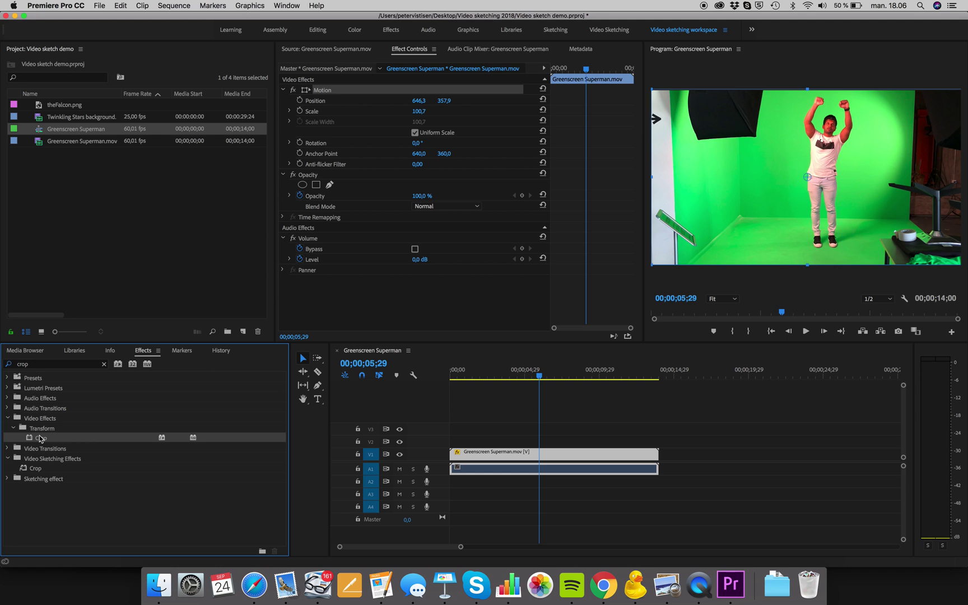
drag(40, 438, 39, 482)
click(7, 478)
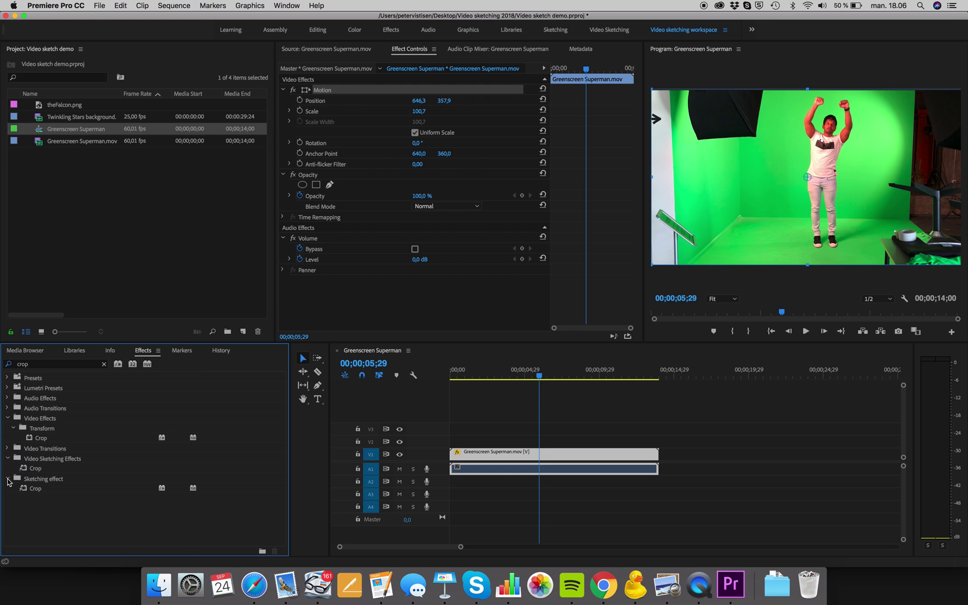
drag(33, 489, 46, 454)
- Collapse the Video Sketching Effects bin and apply the Crop effect to the greenscreen clip on track V1
click(7, 458)
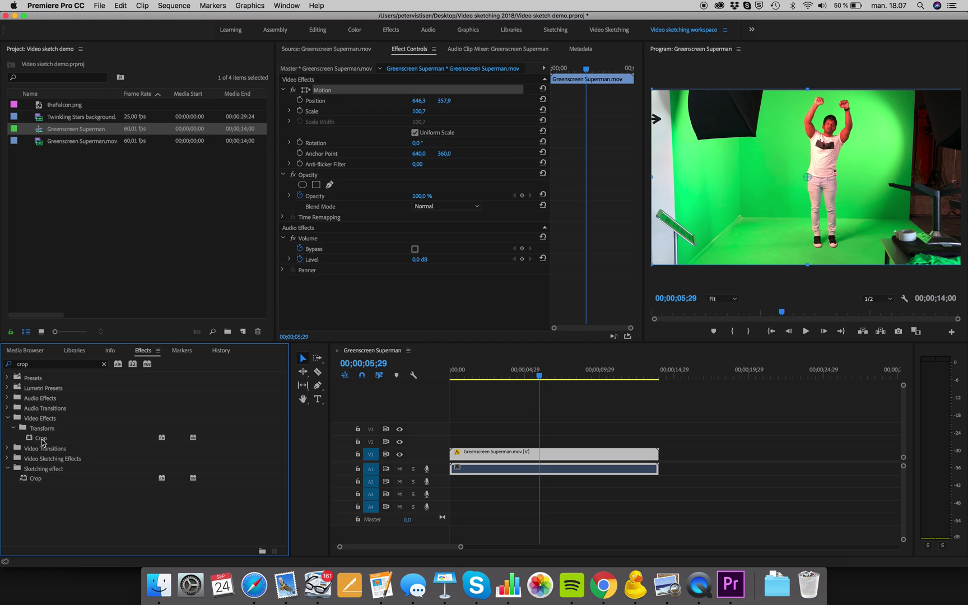
click(42, 443)
drag(42, 442, 481, 456)
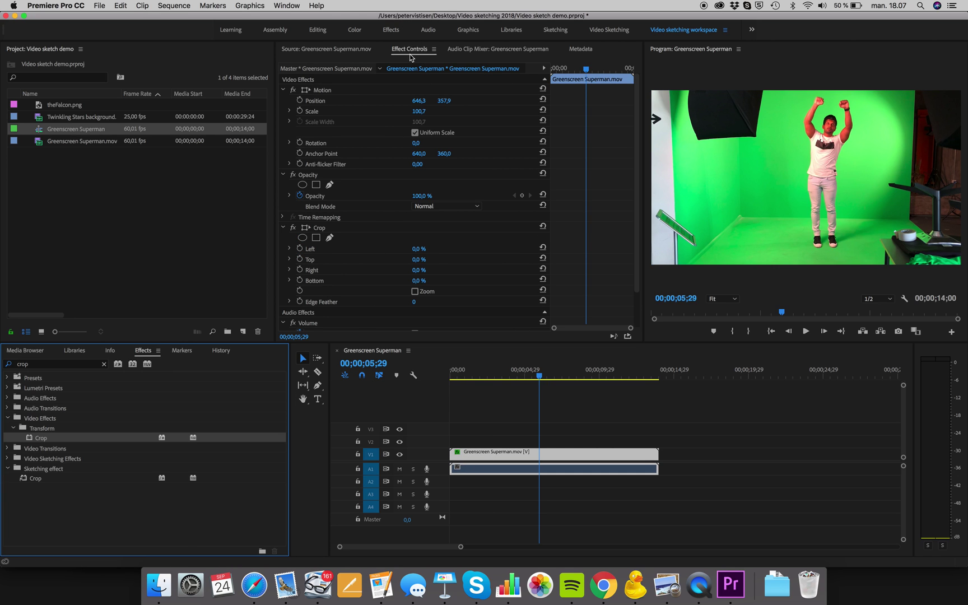
- Crop the greenscreen clip 37% from the left and 28% from the right, and check it at 00;00;10;17
scroll(408, 178, down, 3)
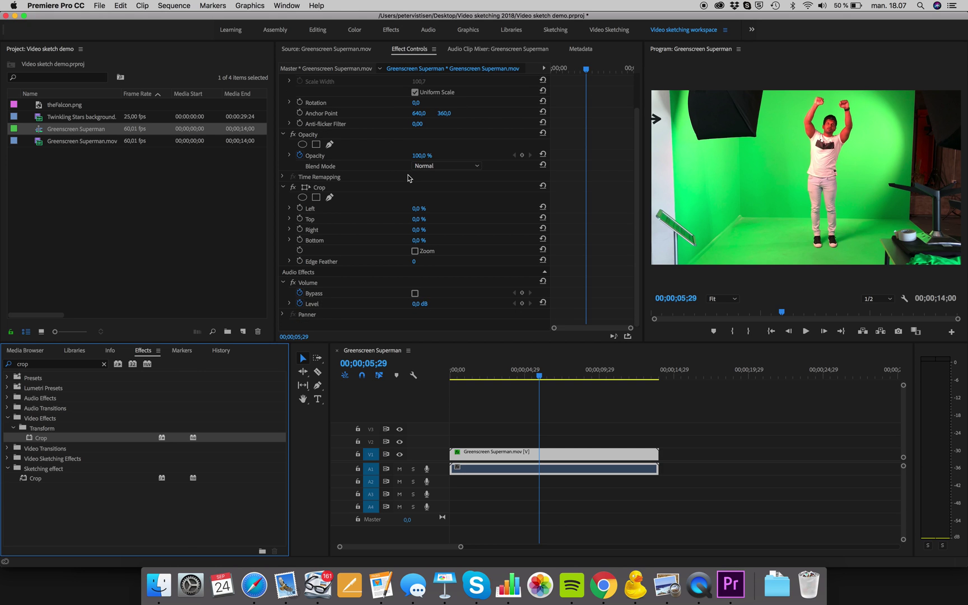
drag(417, 210, 437, 210)
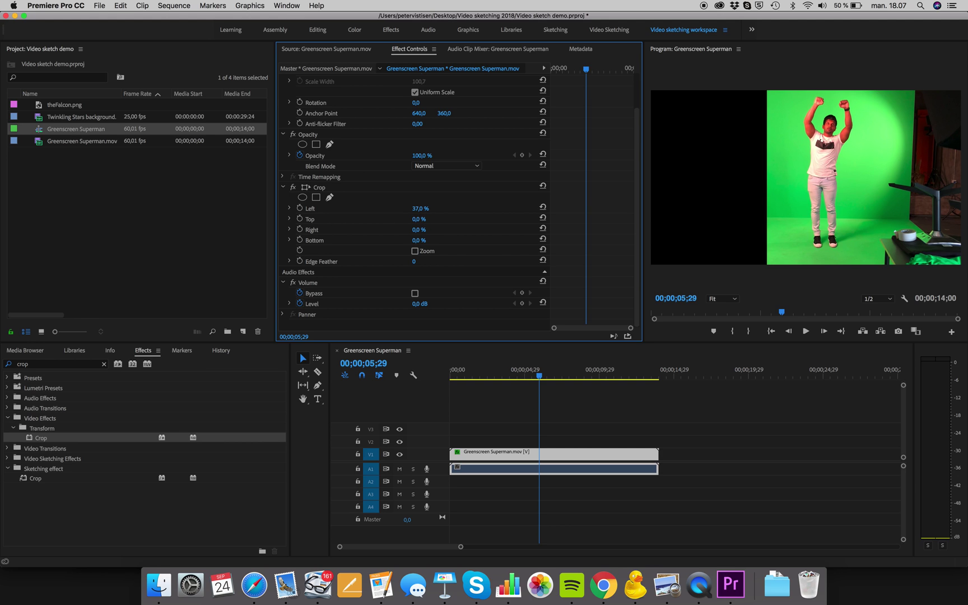
mouse_move(421, 230)
mouse_down()
mouse_move(448, 229)
mouse_move(425, 231)
mouse_up()
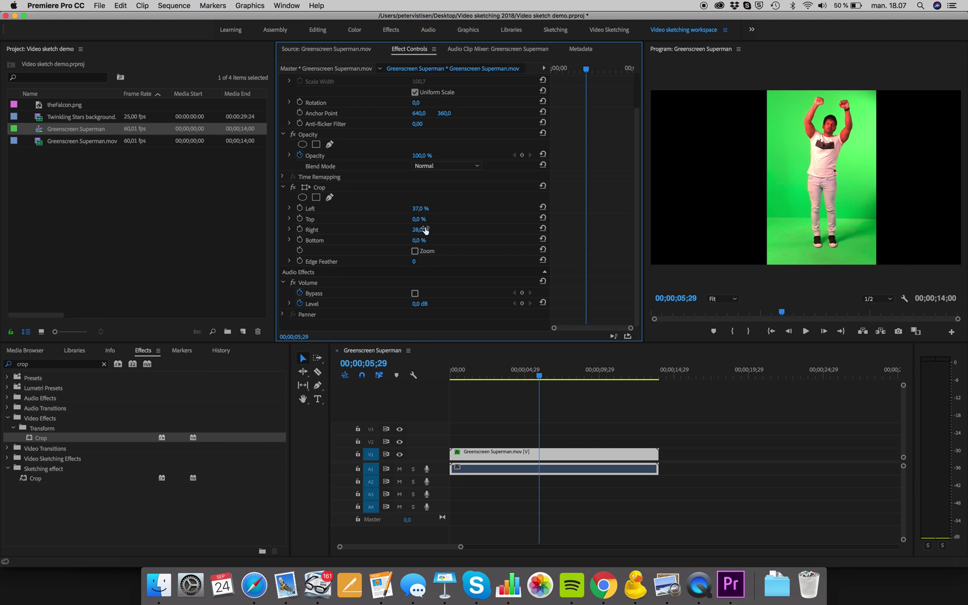
drag(539, 376, 607, 385)
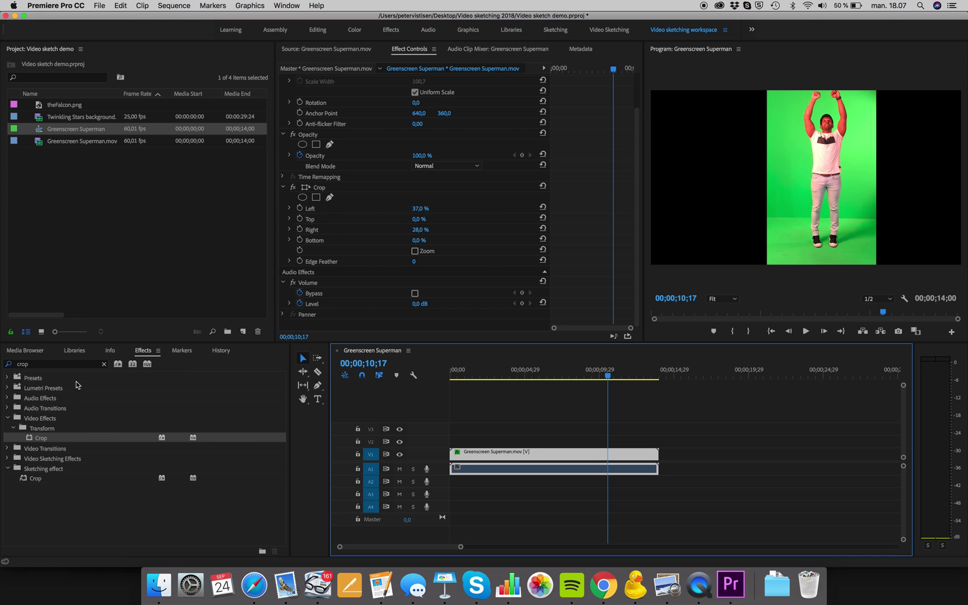
- Search the effects for "flip", add Horizontal Flip and Vertical Flip to the Sketching effect bin, and expand only that custom bin
click(103, 364)
click(81, 365)
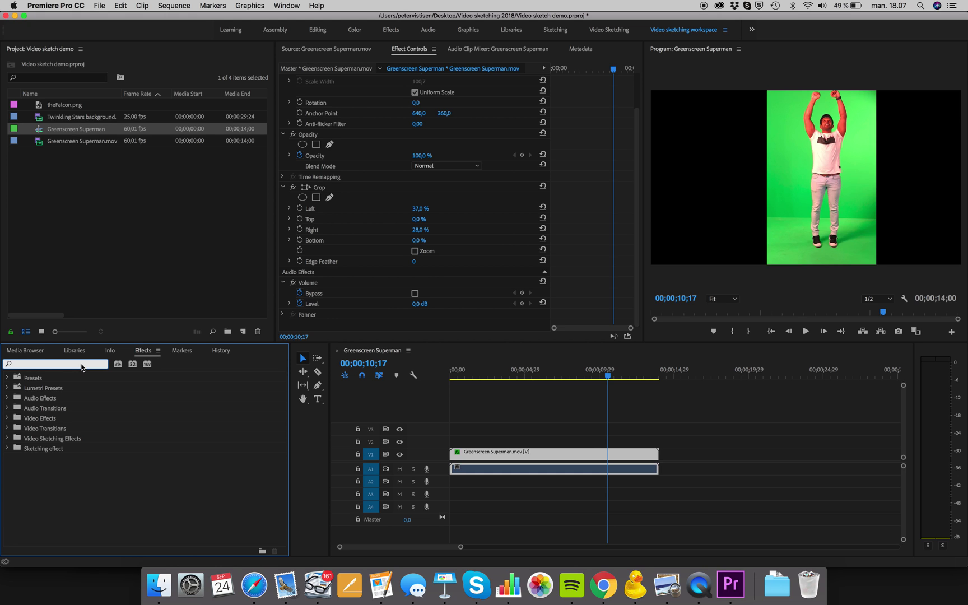
text(flip)
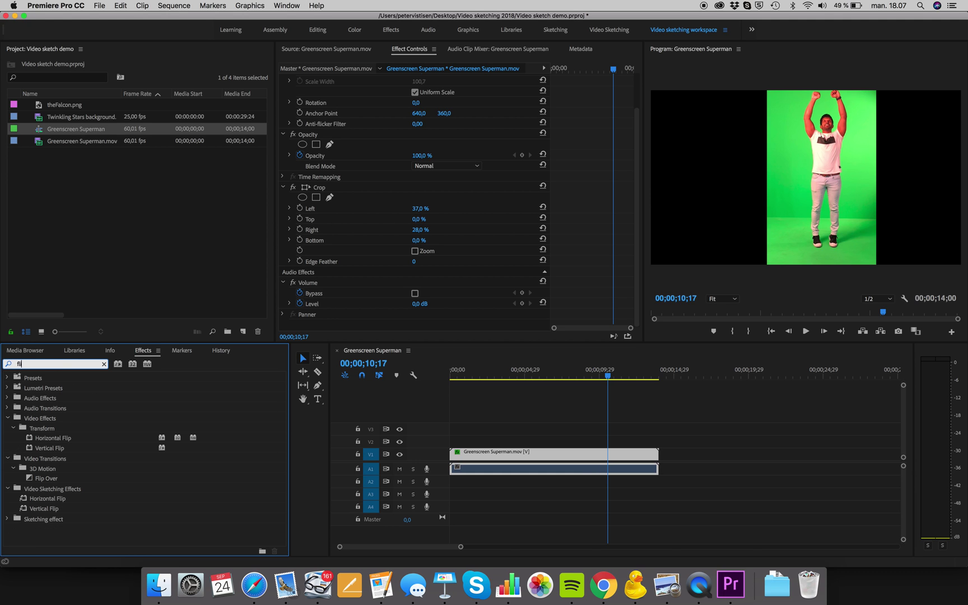
click(60, 440)
drag(60, 440, 42, 518)
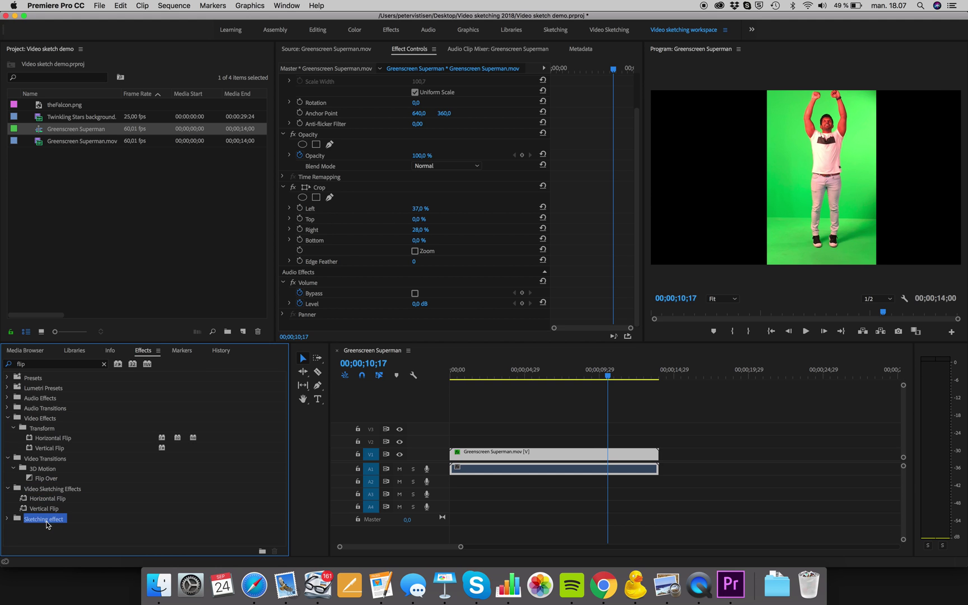
click(52, 450)
drag(52, 450, 40, 520)
click(7, 488)
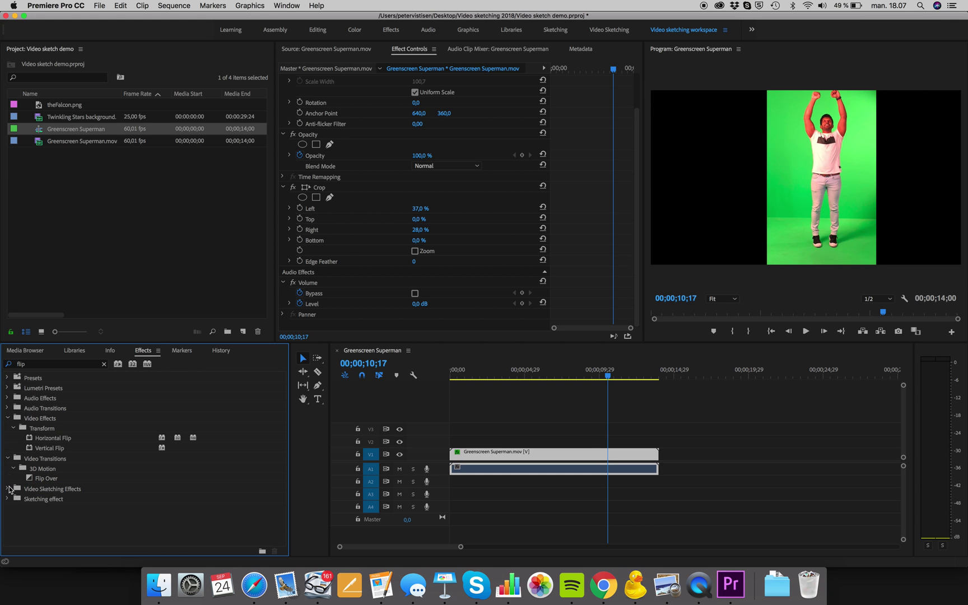
click(7, 498)
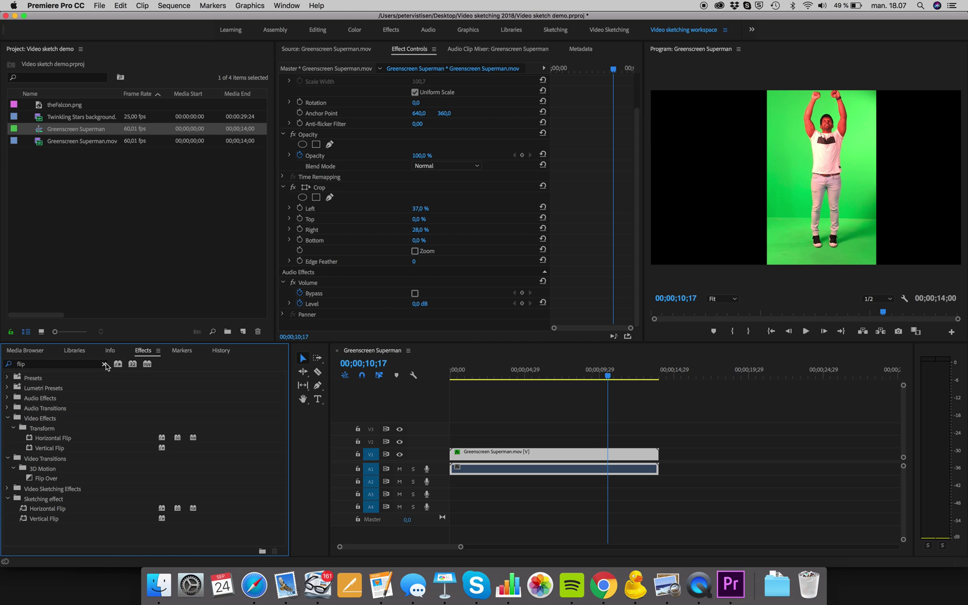
- Try the Vertical Flip effect on the greenscreen clip on track V1 and delete it from the clip
click(45, 519)
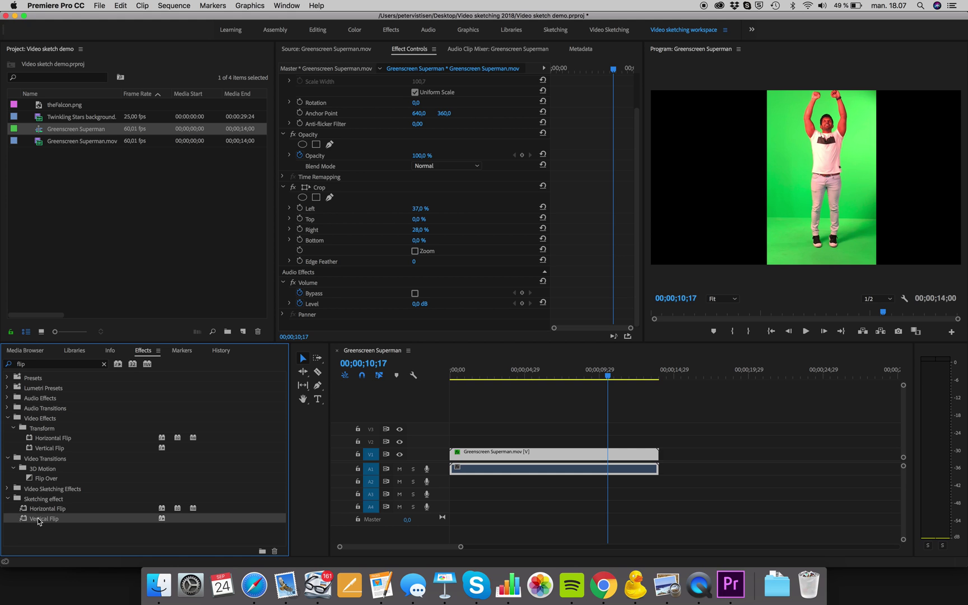
drag(38, 521, 510, 451)
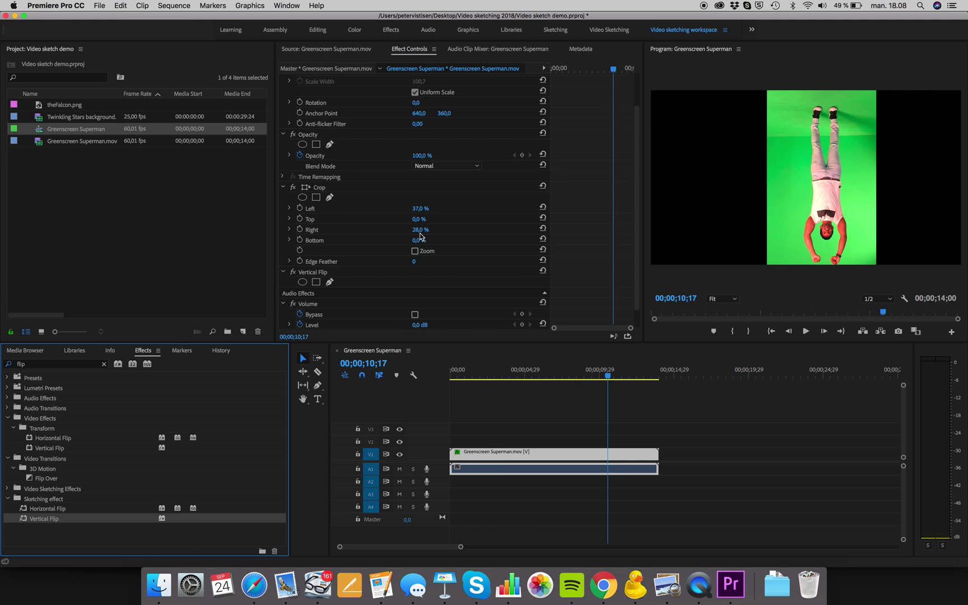
scroll(421, 236, down, 1)
click(338, 252)
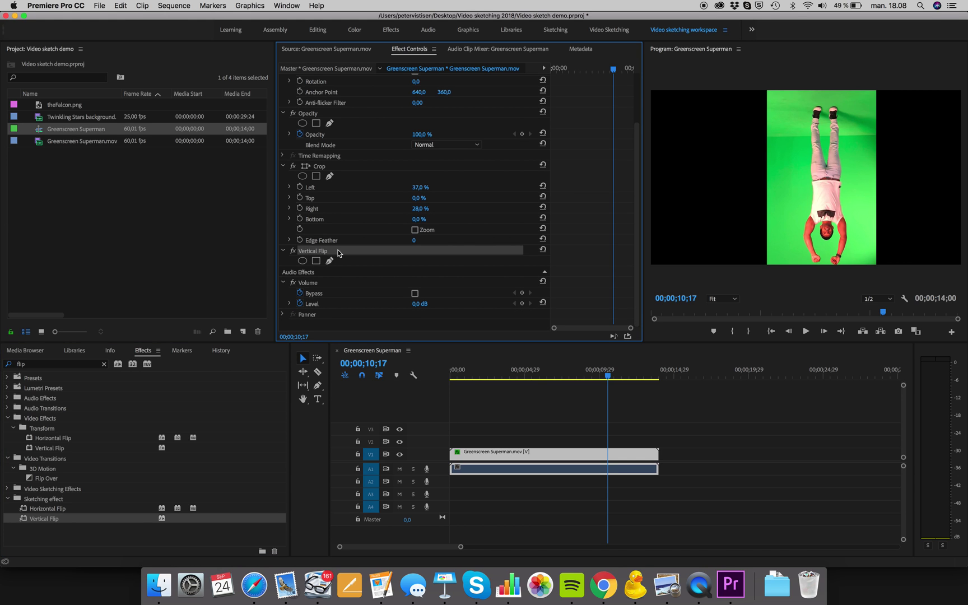
key(Delete)
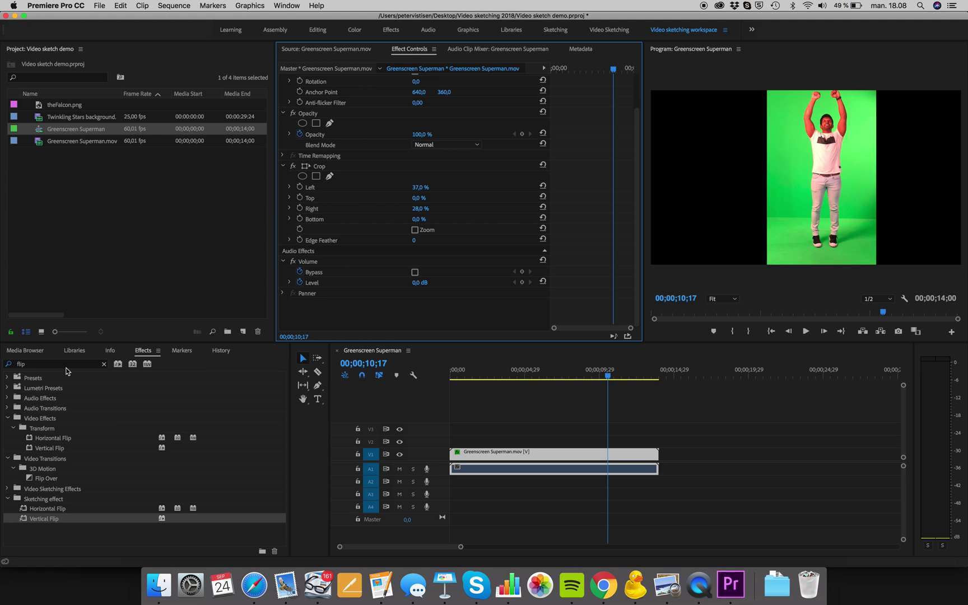
- Search the effects for "key" and add Ultra Key and Color Key from Keying to the Sketching effect bin
click(104, 365)
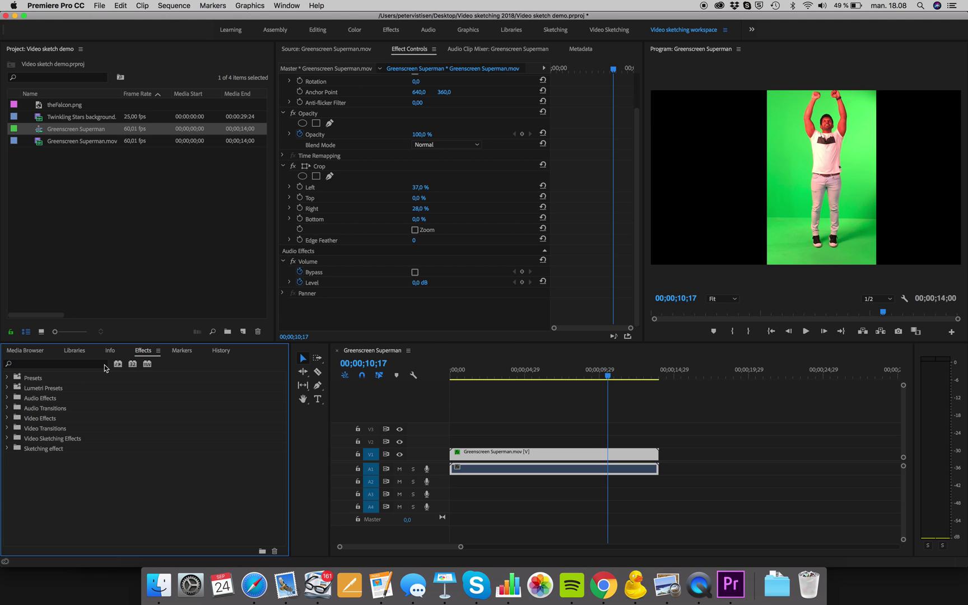
click(84, 365)
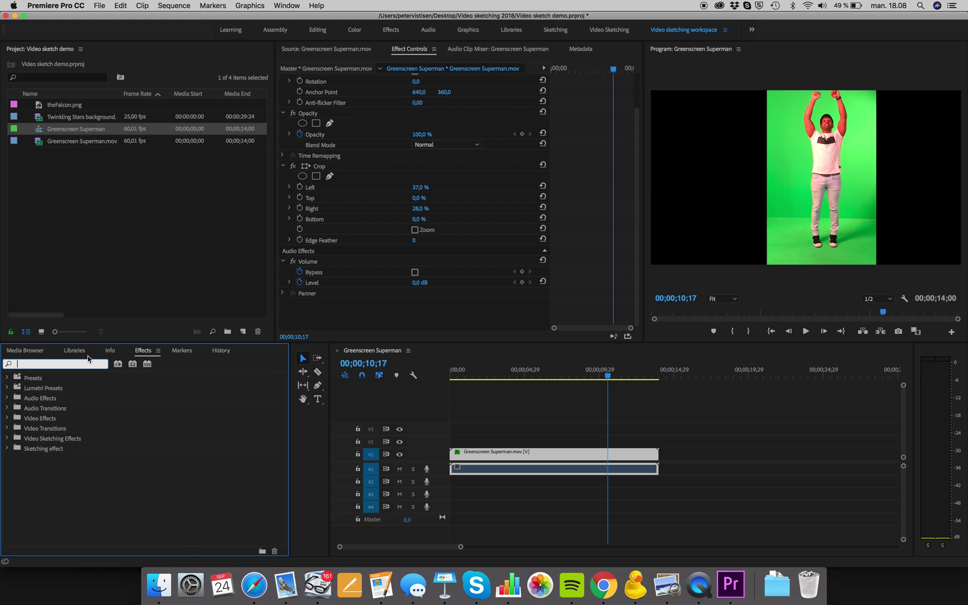
text(key)
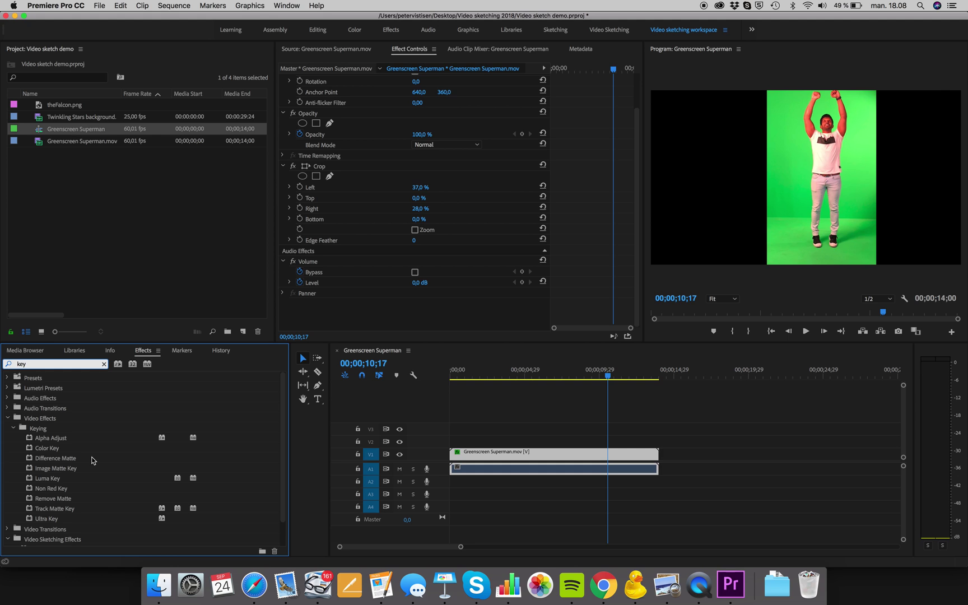
scroll(92, 460, down, 2)
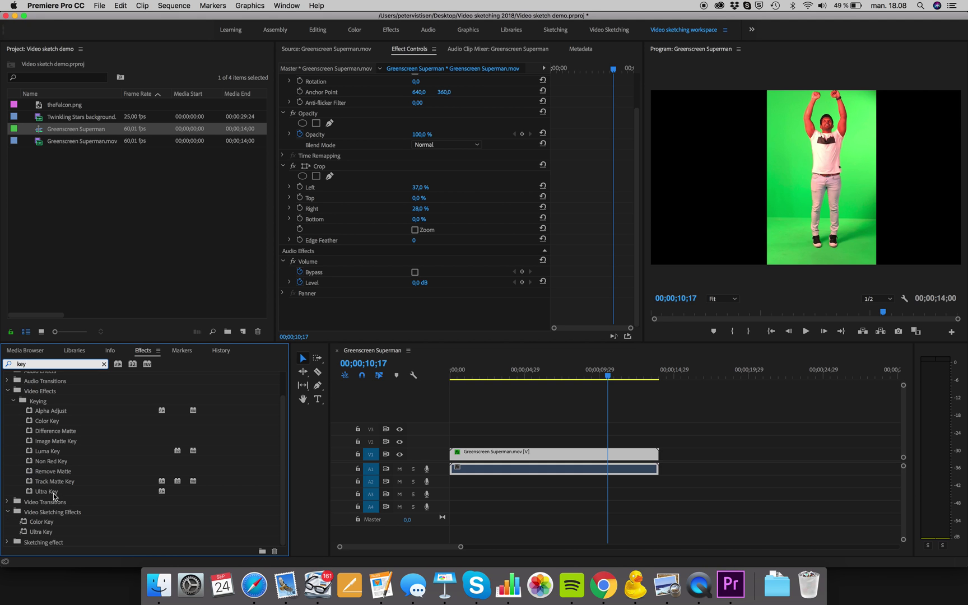
click(51, 491)
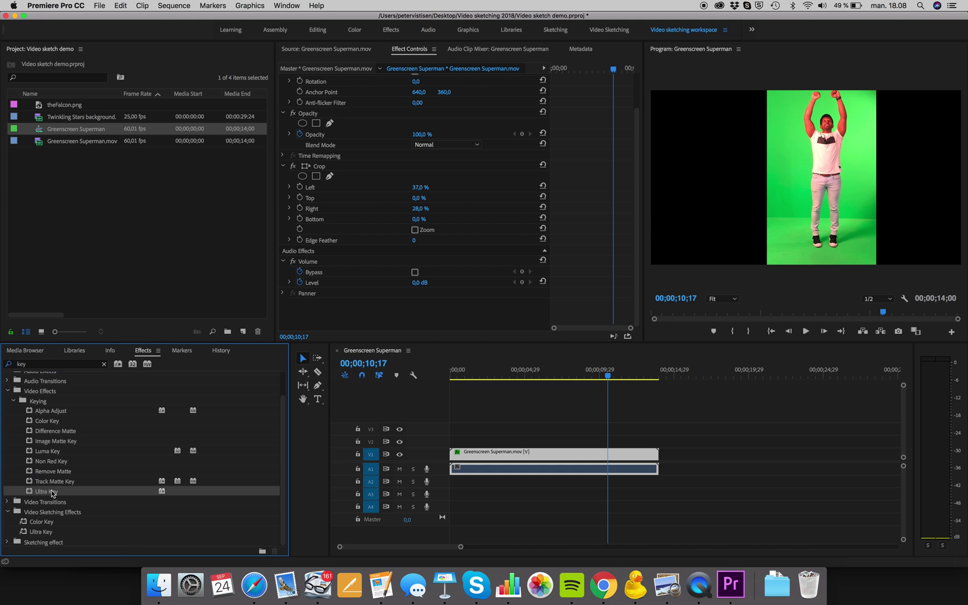
click(51, 491)
double_click(37, 542)
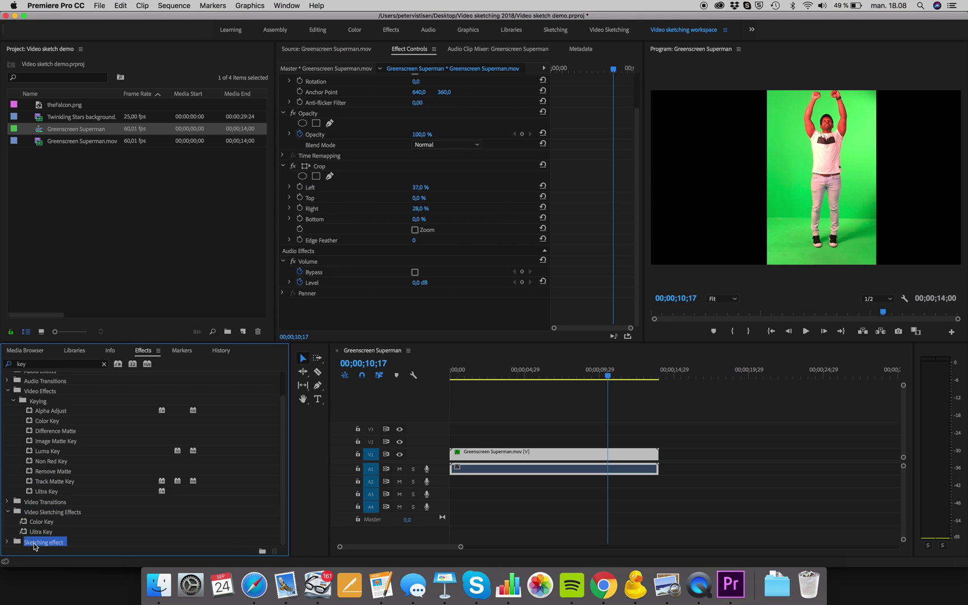
click(49, 421)
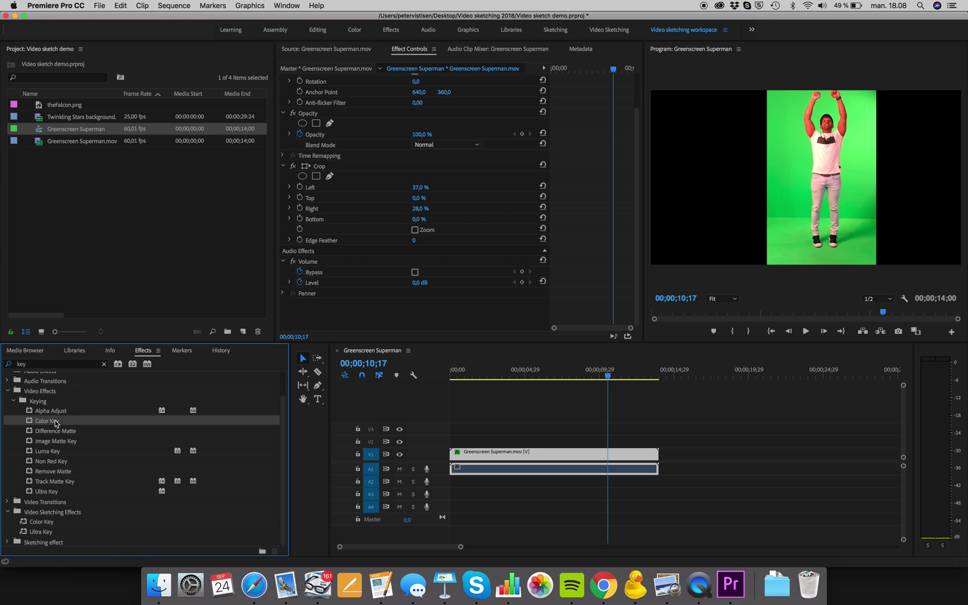
mouse_move(56, 424)
mouse_down()
mouse_move(25, 488)
mouse_move(29, 543)
mouse_up()
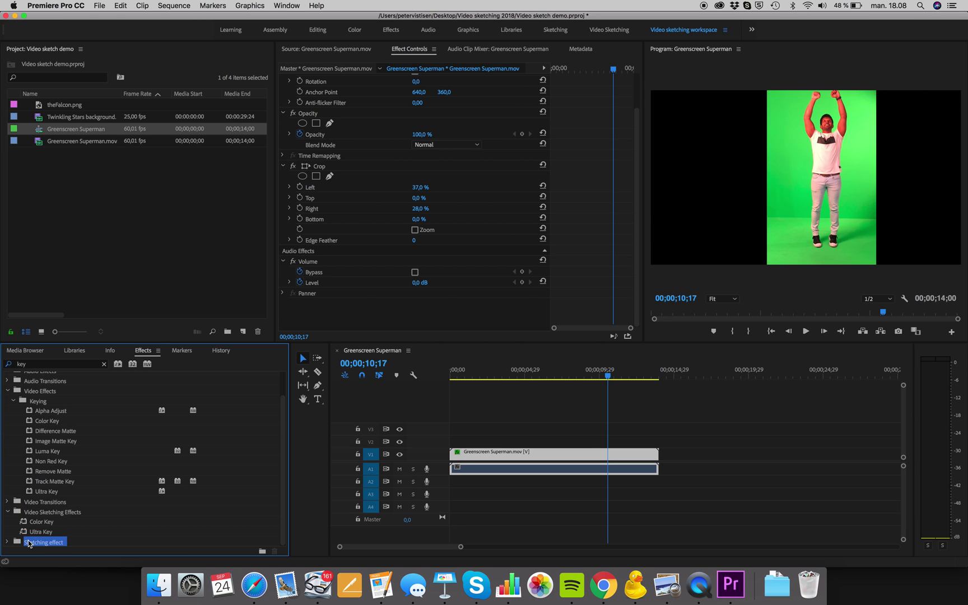
- Clear the effects search and add the Cross Dissolve, Dip to Black and Dip to White transitions to the Sketching effect bin
click(104, 364)
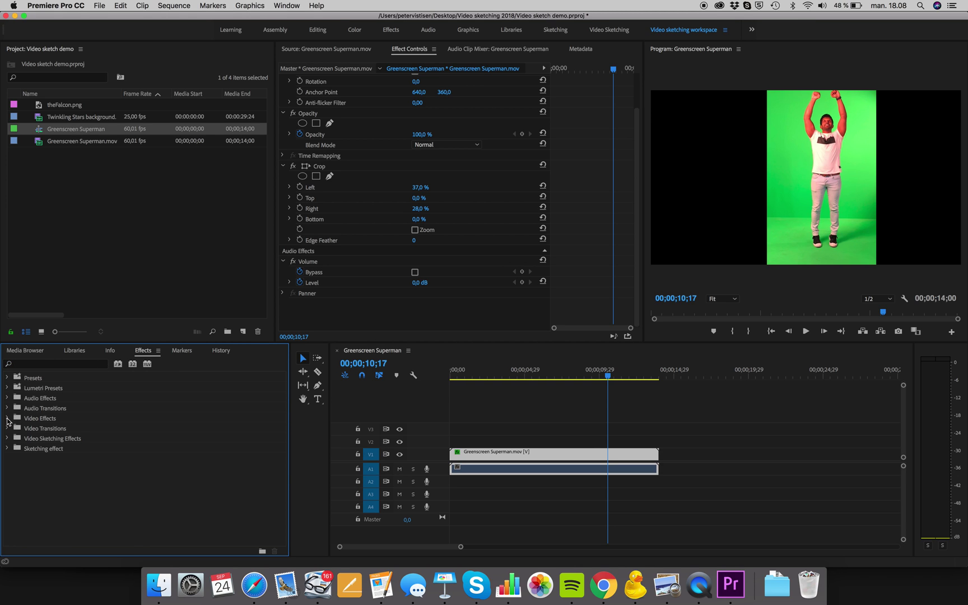
click(7, 428)
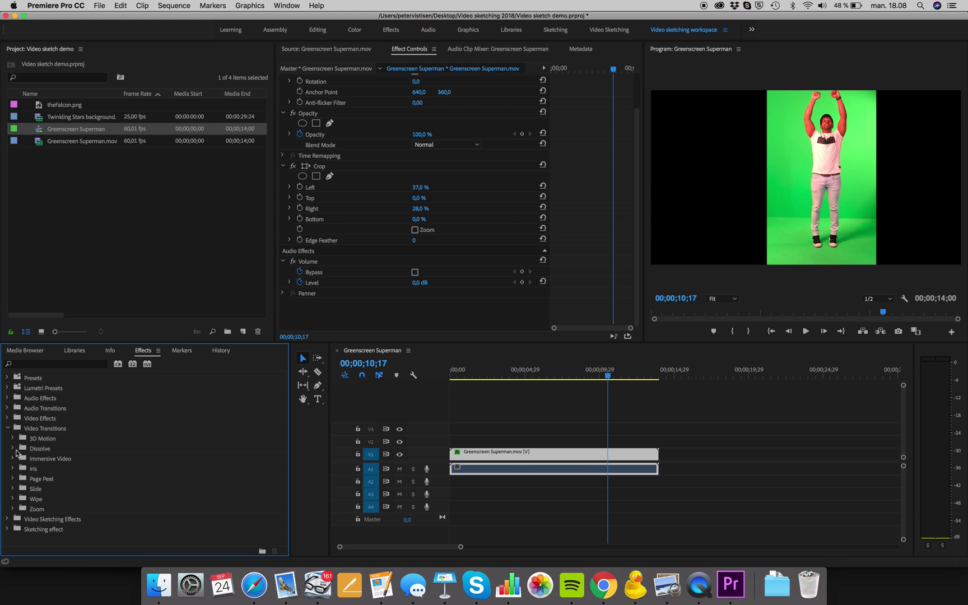
click(22, 430)
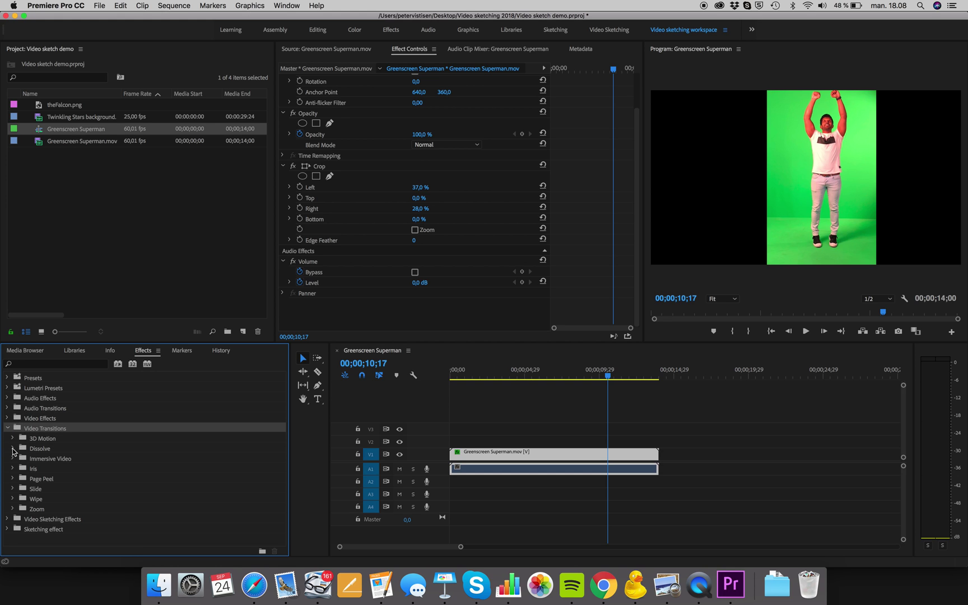
click(13, 450)
scroll(60, 458, down, 3)
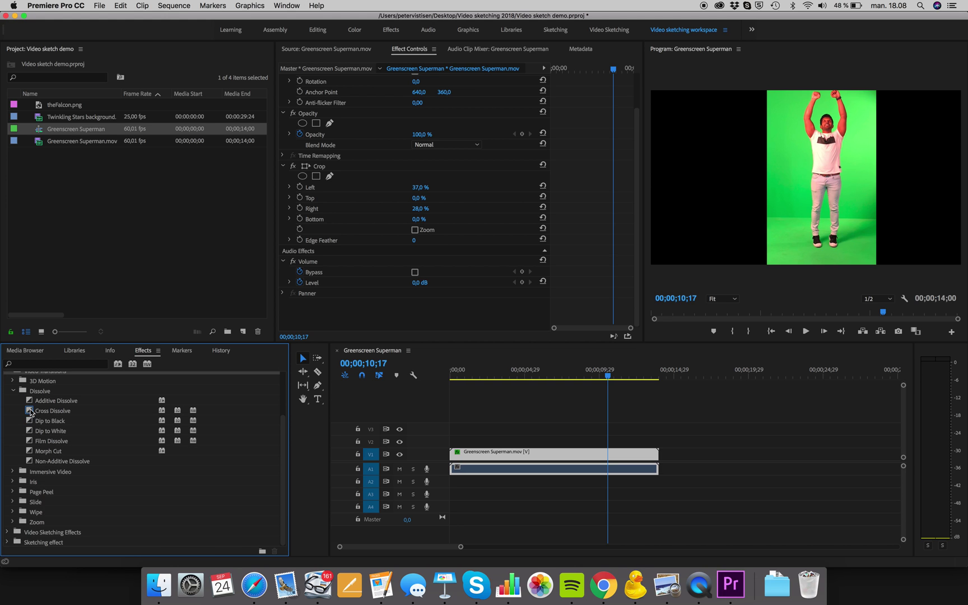
double_click(35, 543)
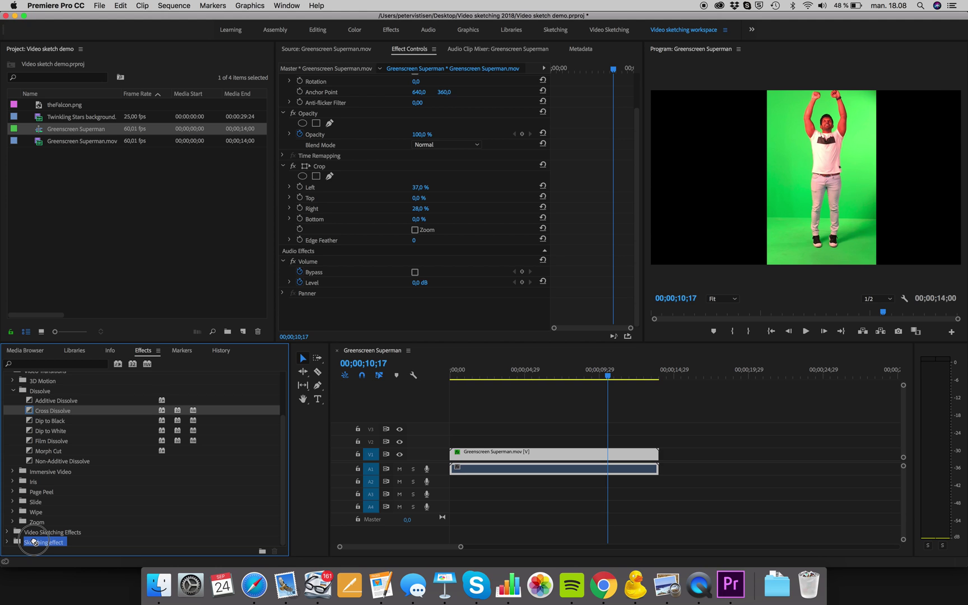
click(54, 424)
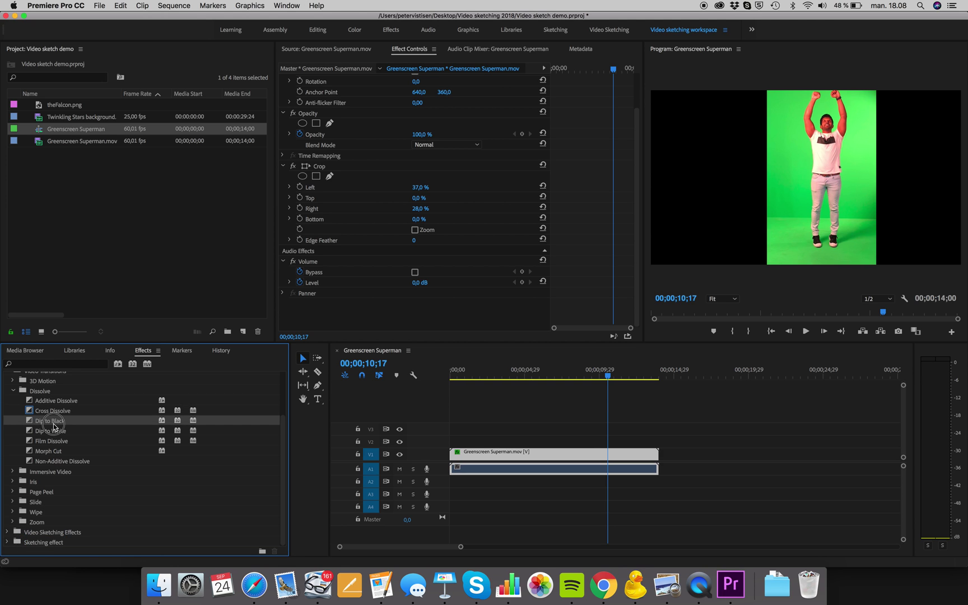
double_click(35, 542)
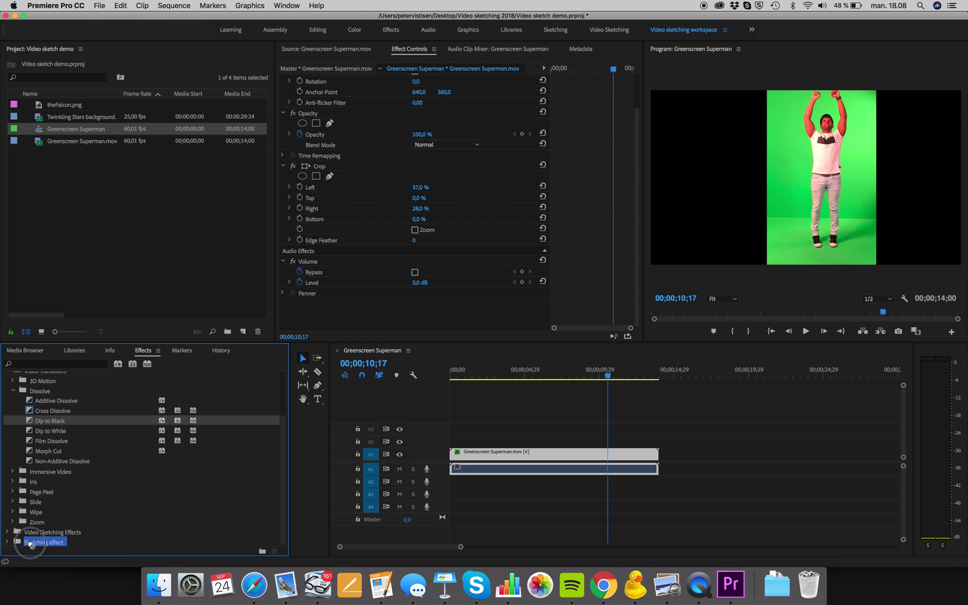
click(54, 431)
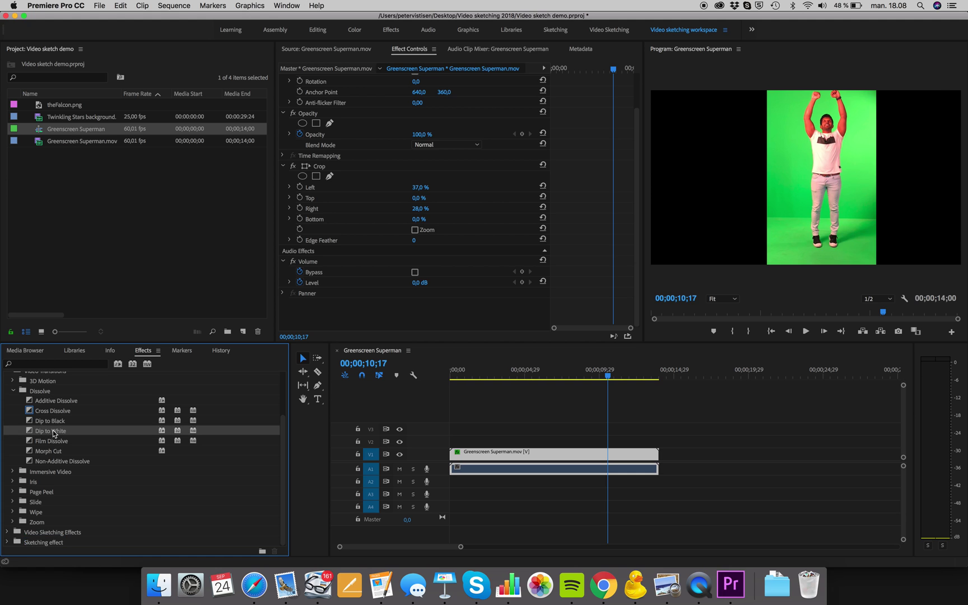
double_click(25, 542)
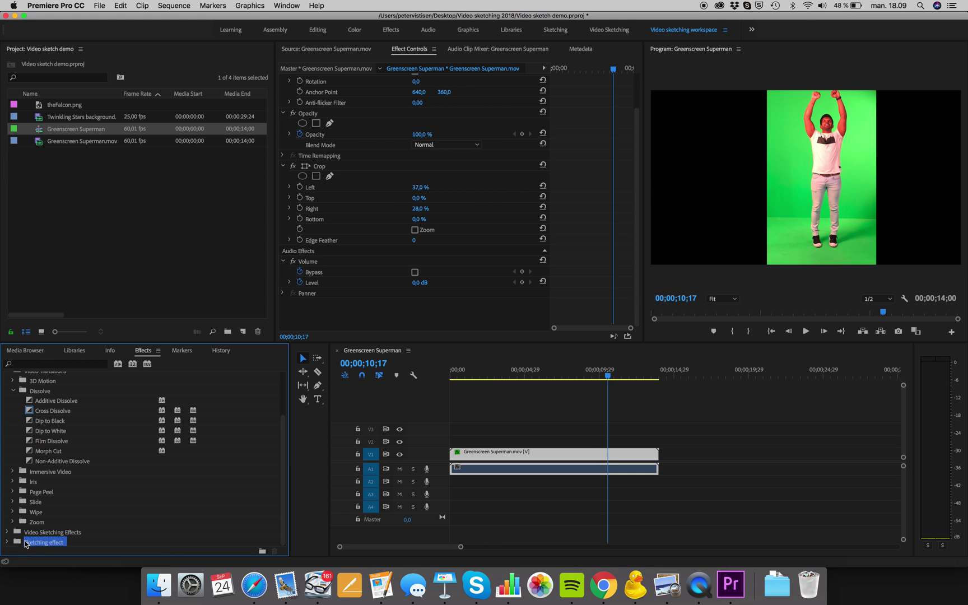
- Examine the contents of the Sketching effect bin and compare them with the Video Sketching Effects bin
click(6, 542)
scroll(28, 518, down, 5)
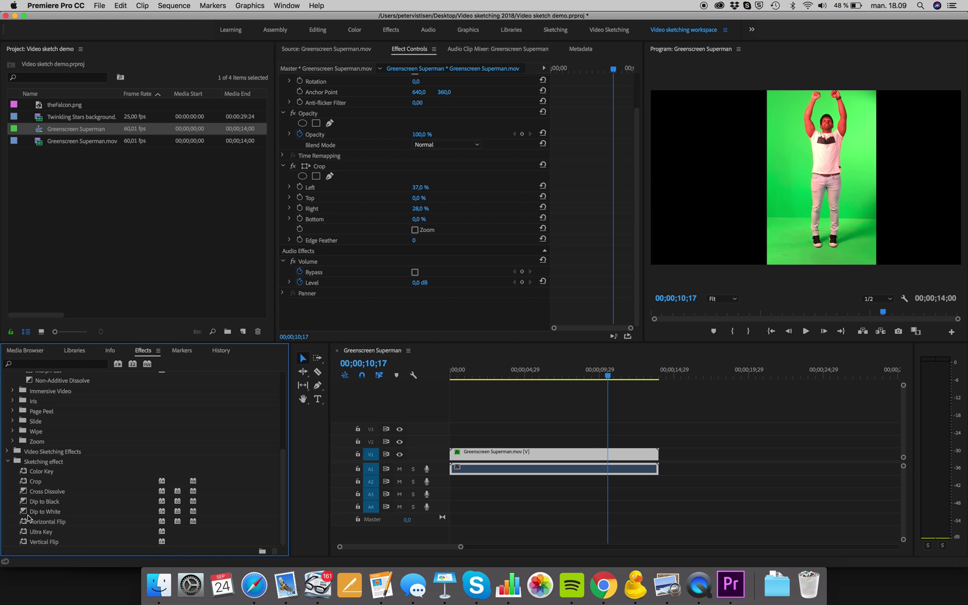
scroll(28, 518, up, 5)
scroll(28, 518, down, 4)
scroll(28, 518, down, 1)
click(8, 451)
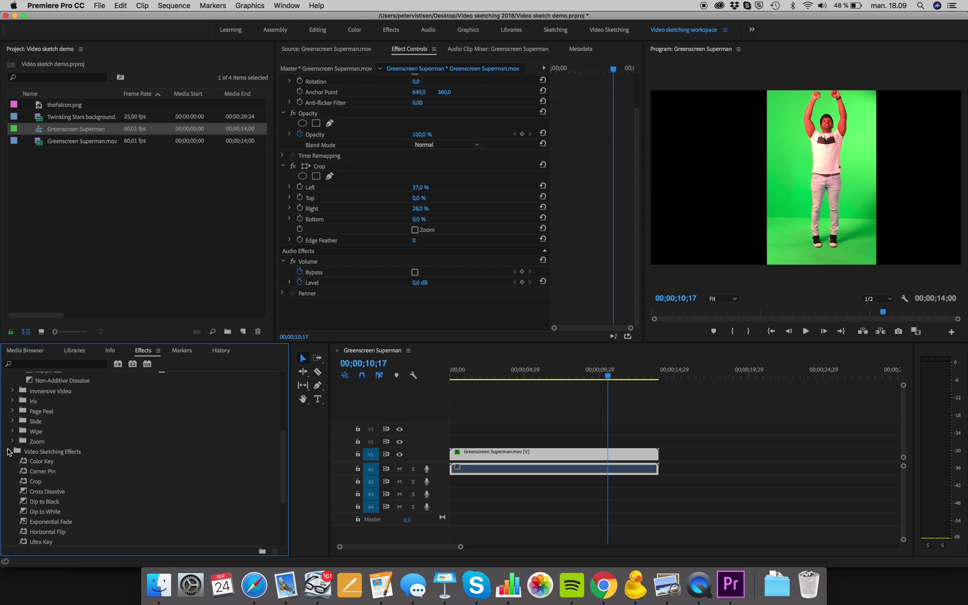
click(8, 451)
- Search the effects for "corner" and add Corner Pin from Distort to the Sketching effect bin
click(77, 364)
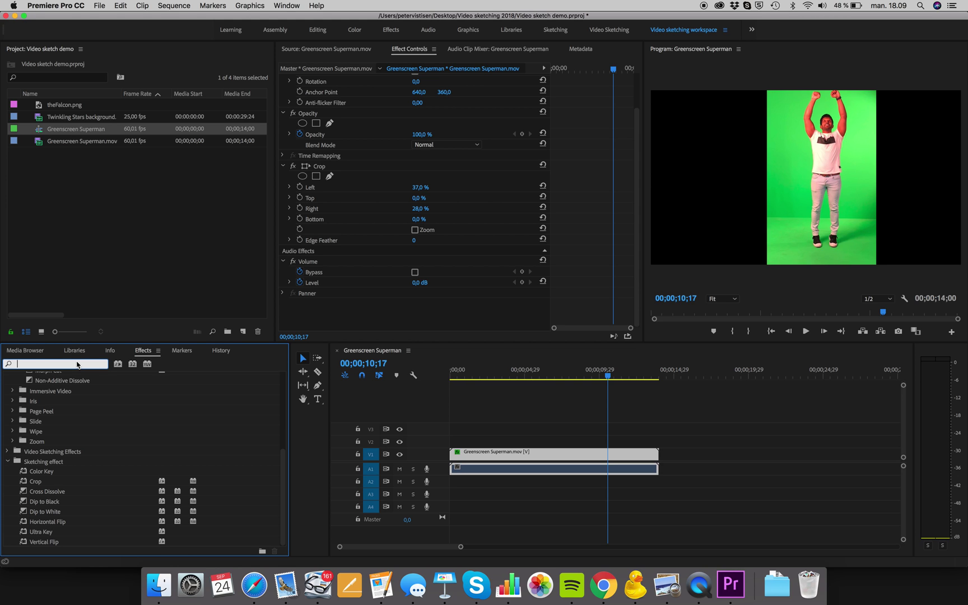
text(corner)
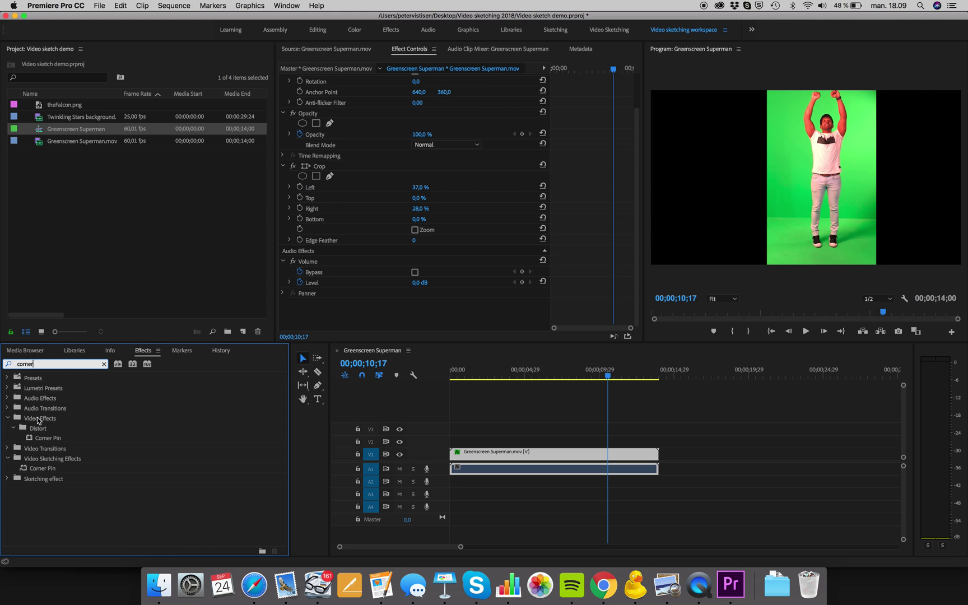
click(38, 420)
click(38, 428)
click(45, 438)
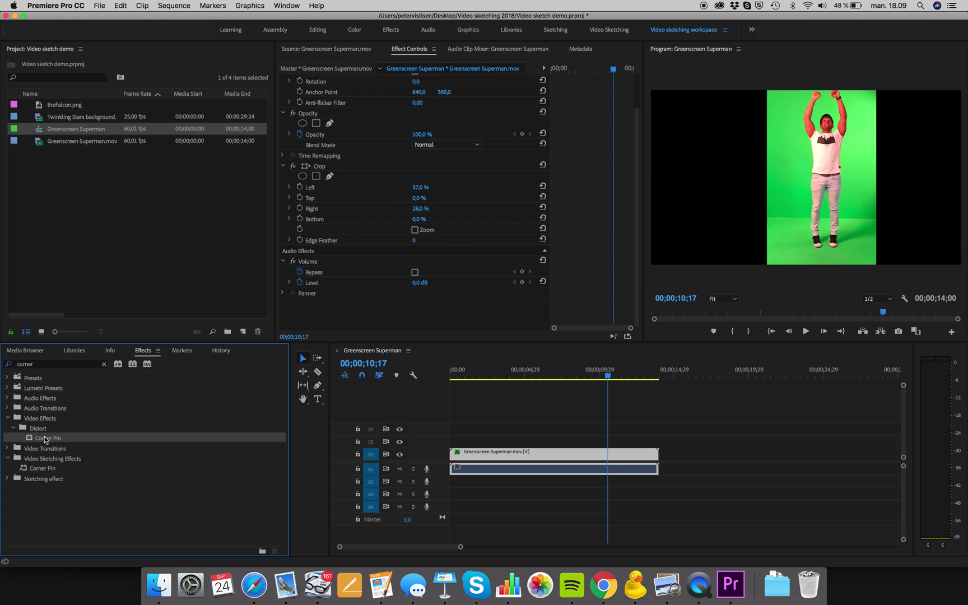
drag(48, 441, 36, 480)
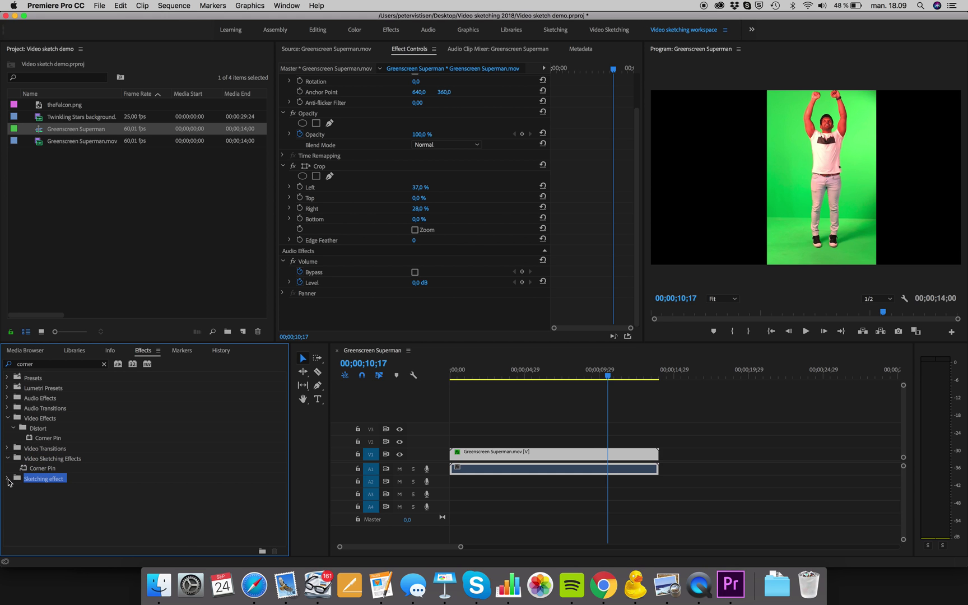
- Clear the effects search and check the Sketching effect bin for Corner Pin
click(7, 478)
click(105, 364)
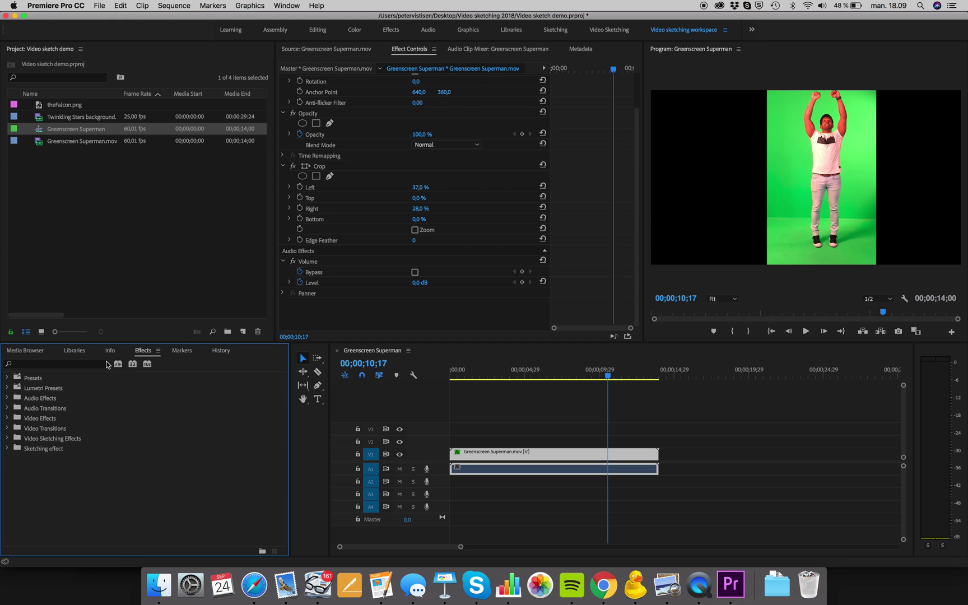
click(8, 448)
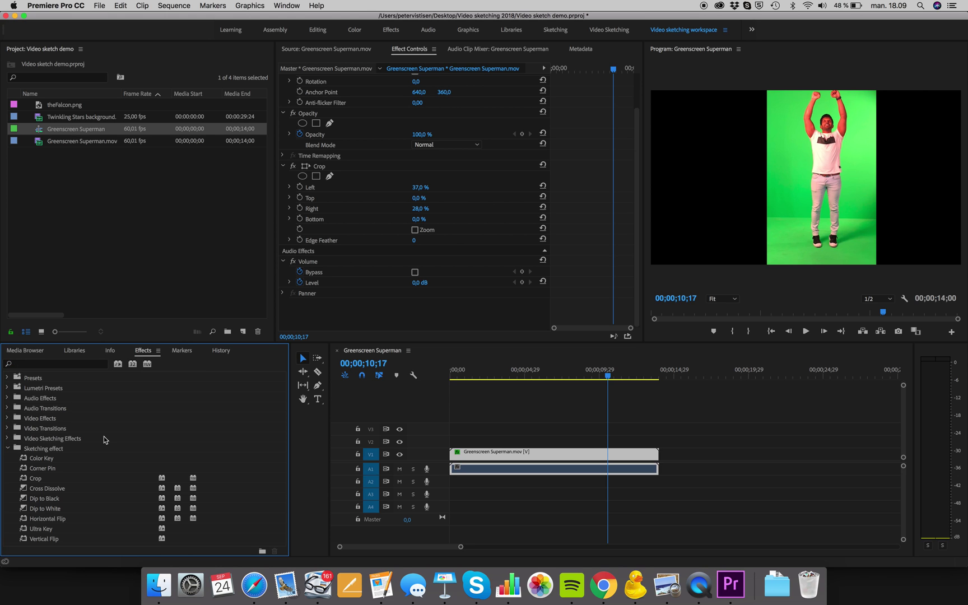
click(44, 467)
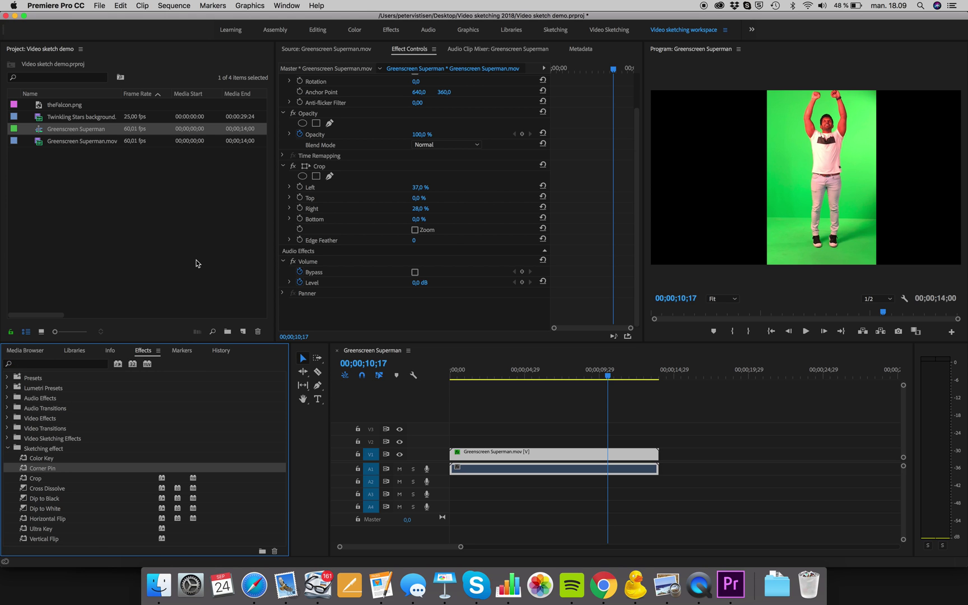
- Place the Twinkling Stars background clip on track V2 at the sequence start and move the playhead to 00;00;04;14
click(65, 117)
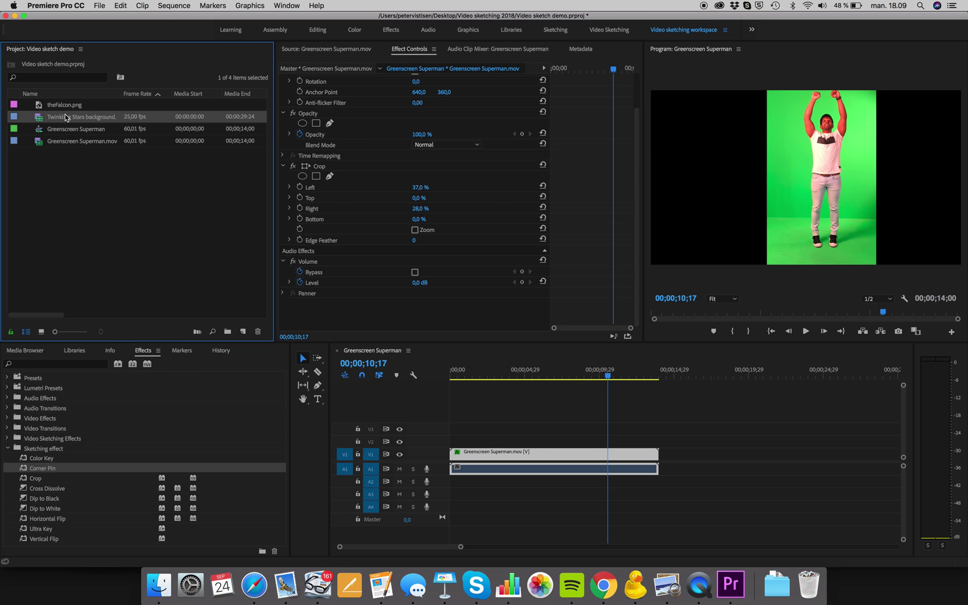
click(65, 117)
click(313, 274)
drag(313, 273, 444, 444)
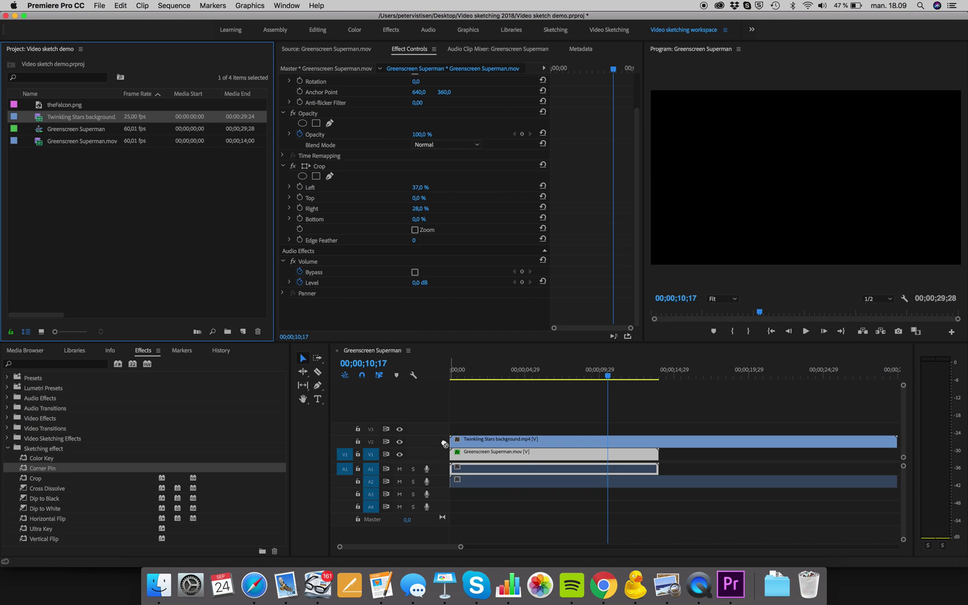
click(609, 375)
drag(608, 375, 516, 376)
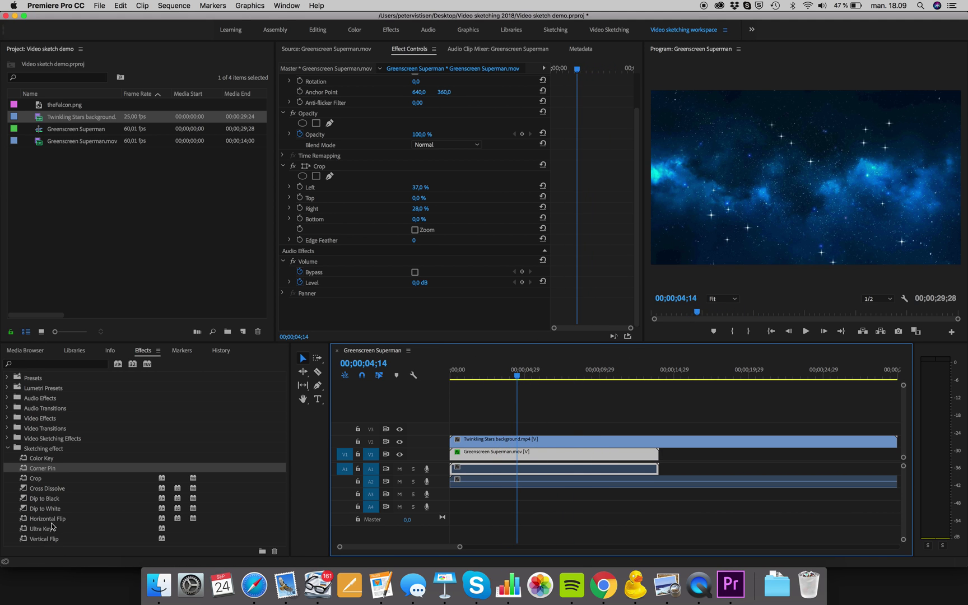
- Apply Corner Pin from the Sketching effect bin to the Twinkling Stars clip on V2 and activate its corner handles
drag(42, 468, 496, 440)
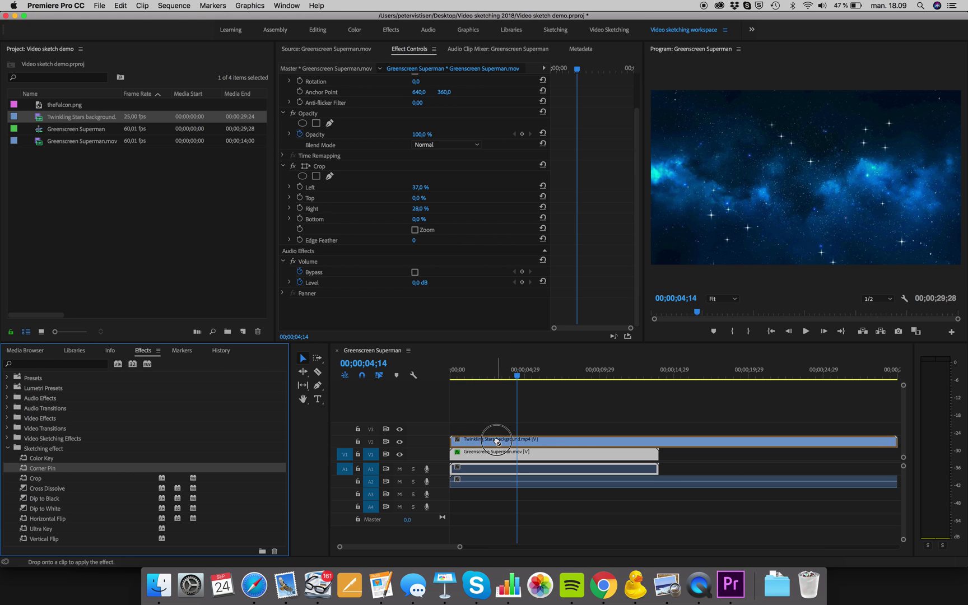
drag(497, 441, 496, 441)
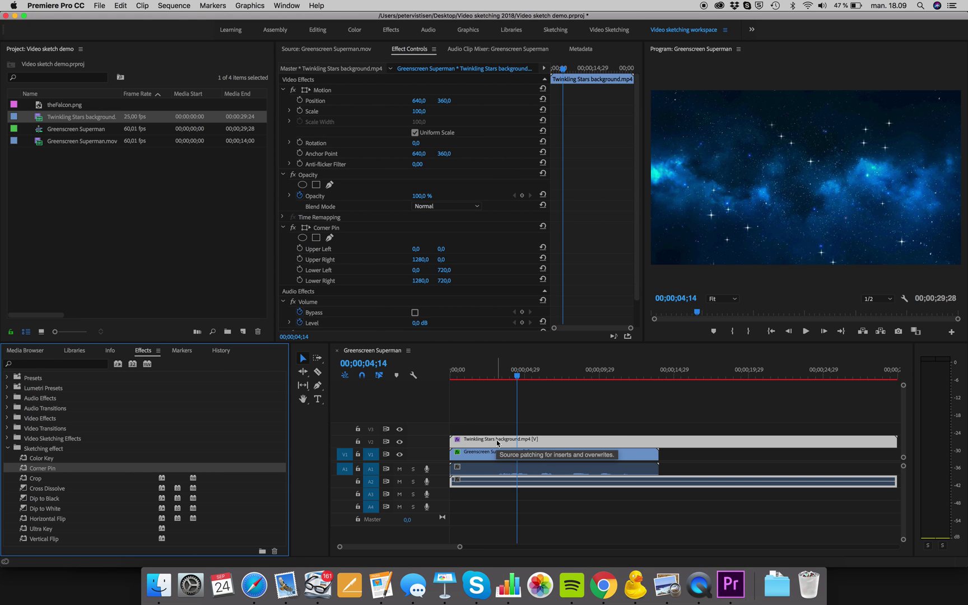
click(326, 230)
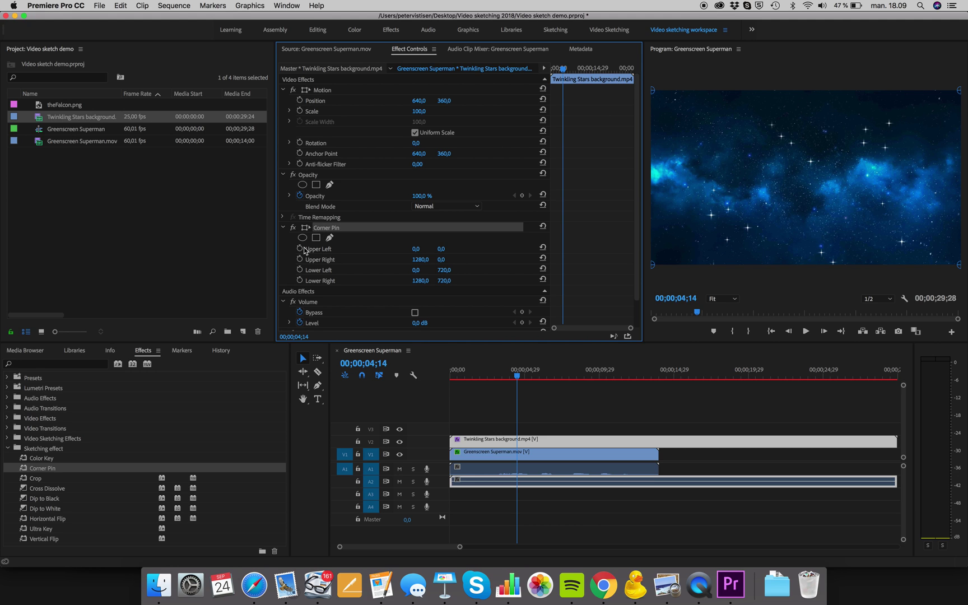
click(317, 143)
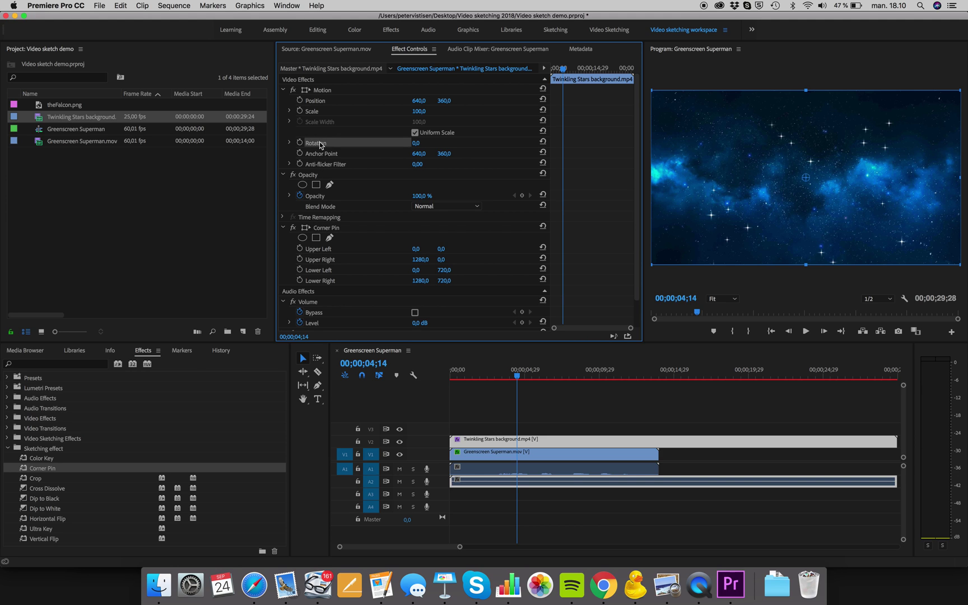
click(322, 229)
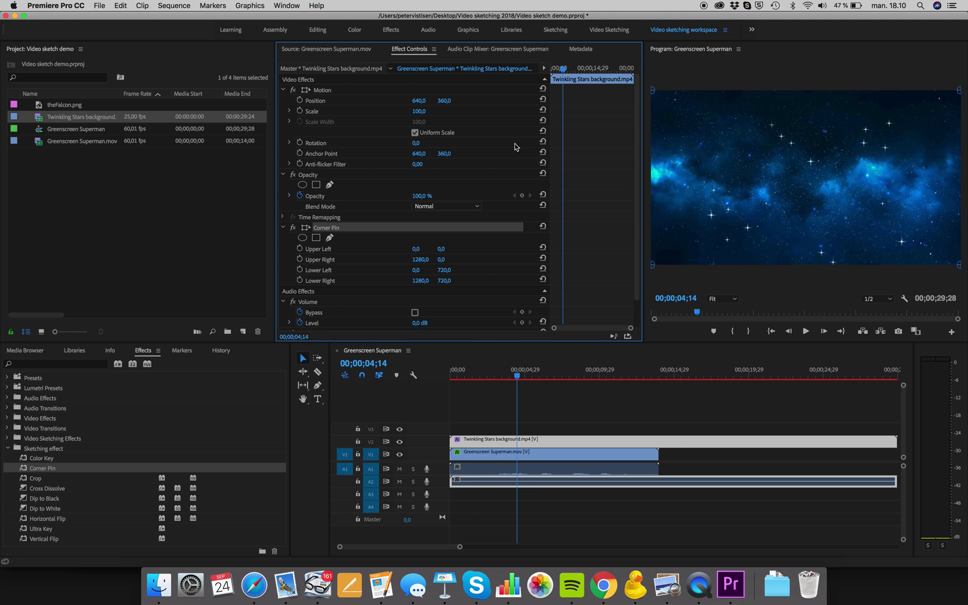
- Pin the background's corners at upper left 378,8/83,2, upper right 574,4/570,2, lower left 64,5/56,2 and lower right 306,0/705,4, and play the result
drag(652, 90, 743, 111)
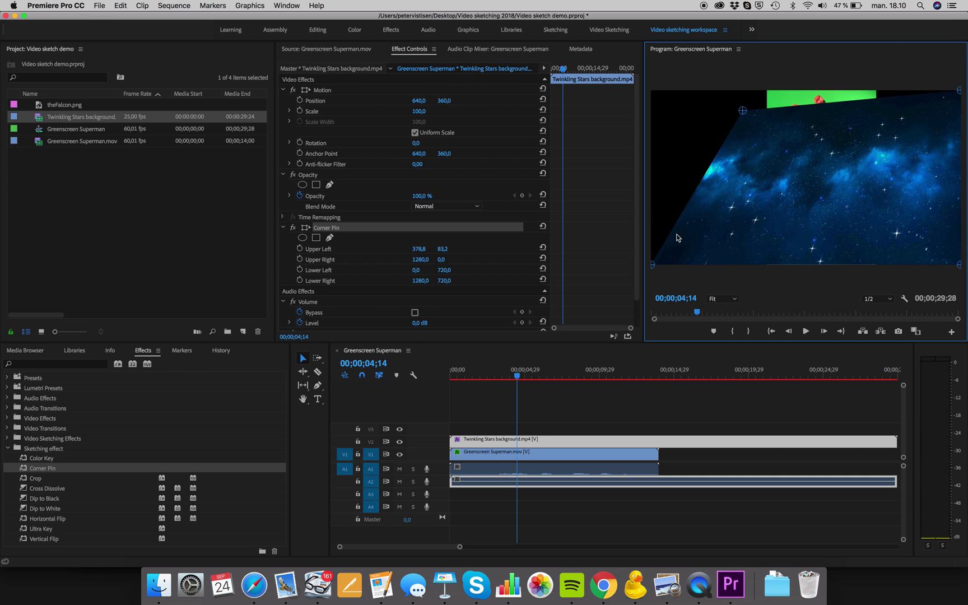
drag(652, 265, 696, 134)
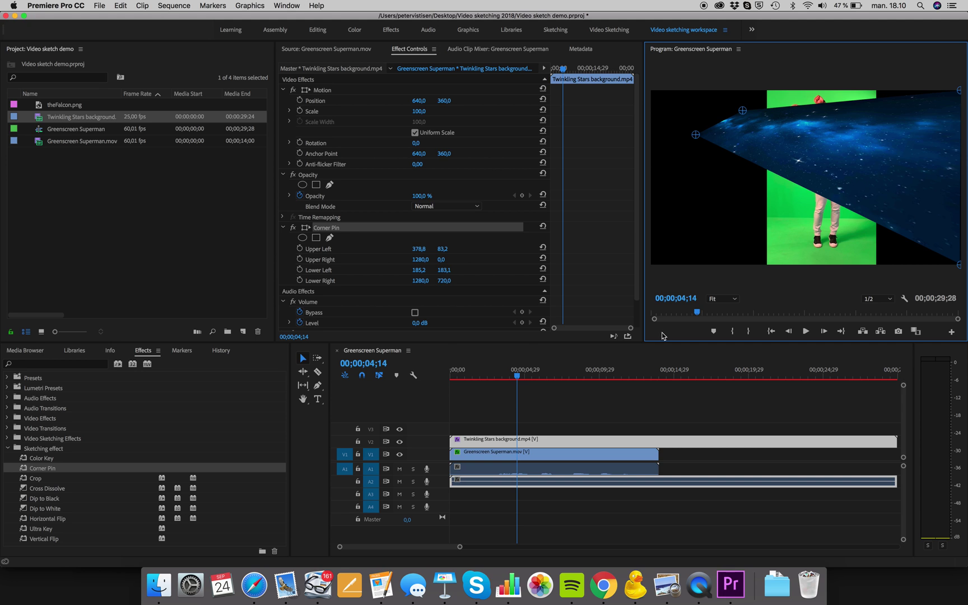
drag(957, 264, 719, 244)
drag(958, 89, 790, 230)
drag(718, 245, 724, 261)
drag(696, 135, 666, 103)
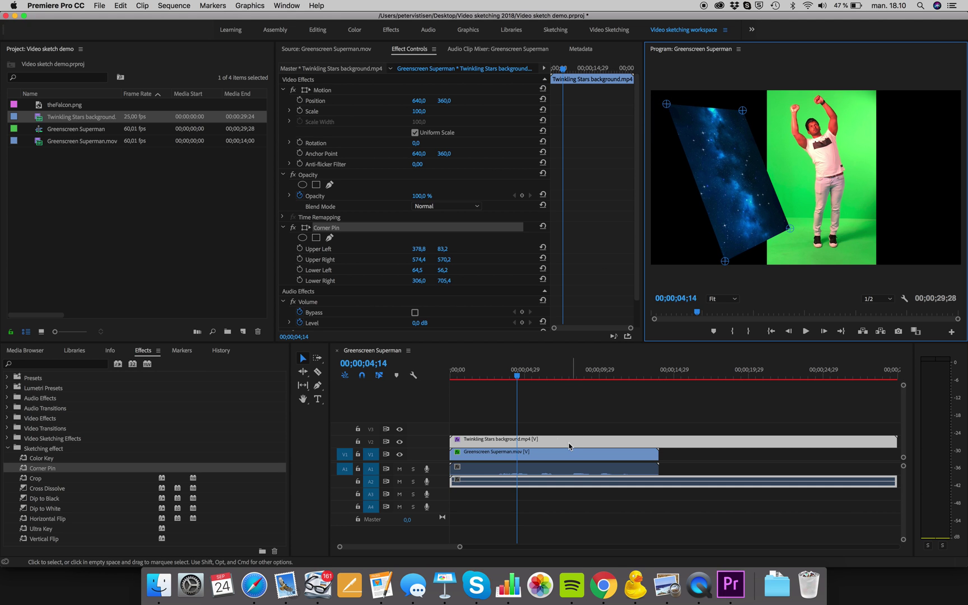
drag(506, 377, 495, 382)
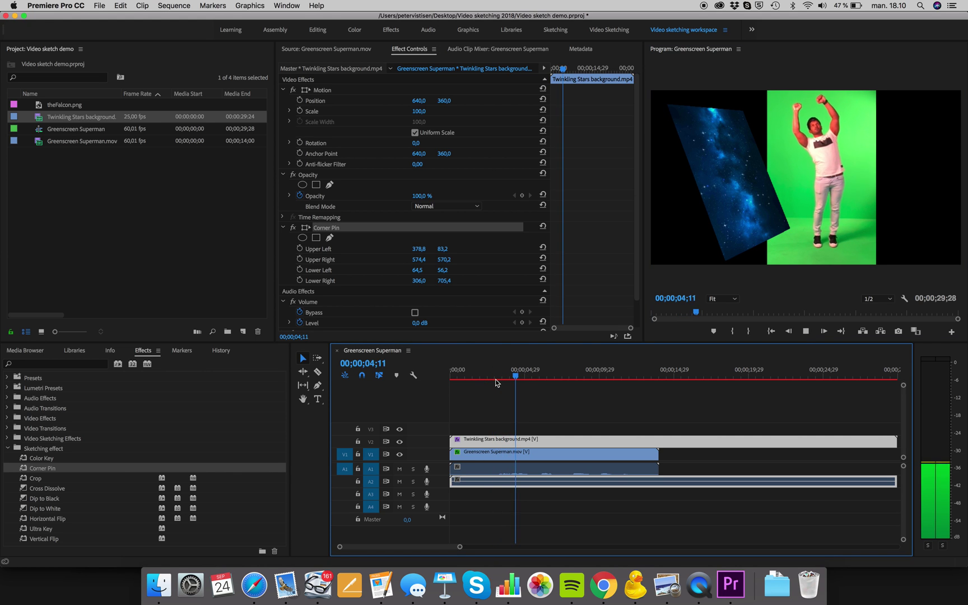
key(space)
- Try pinning the upper right corner at 1188,4/407,9 and upper left at 761,8/126,9, and delete the Twinkling Stars clip from V2
drag(791, 232, 938, 189)
mouse_move(519, 377)
mouse_down()
mouse_move(534, 376)
mouse_move(488, 373)
mouse_move(535, 384)
mouse_move(527, 376)
mouse_up()
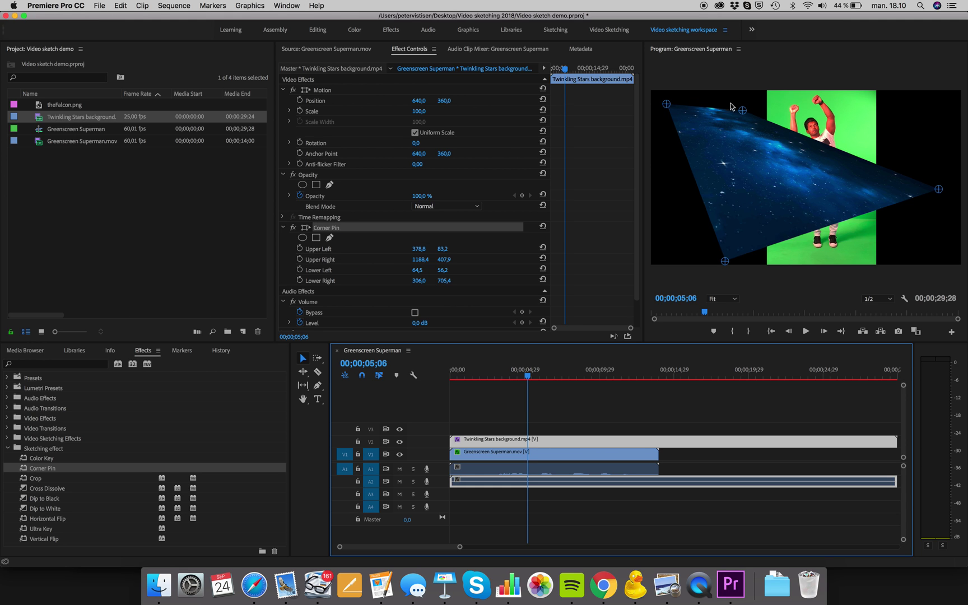
drag(742, 111, 835, 120)
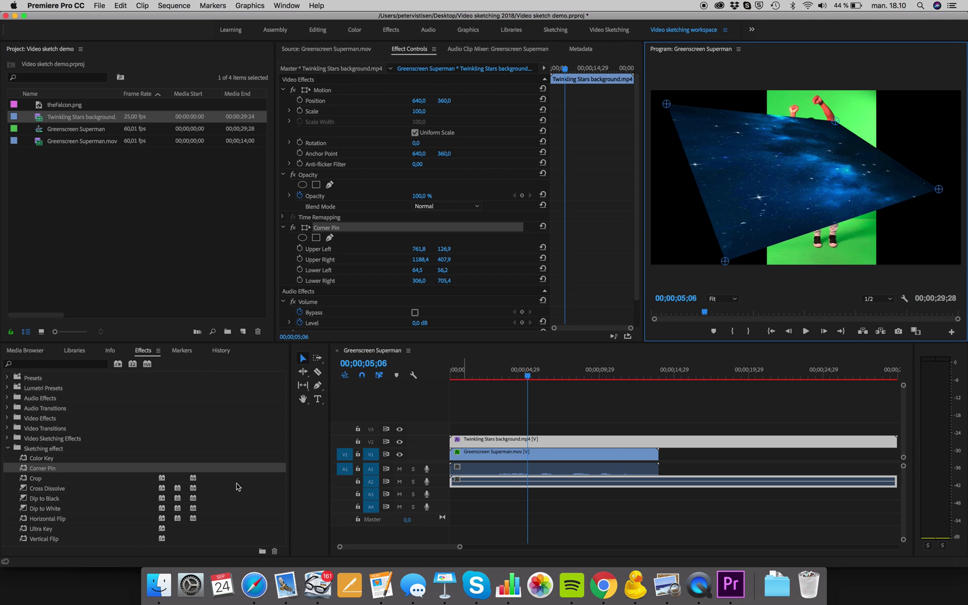
click(484, 443)
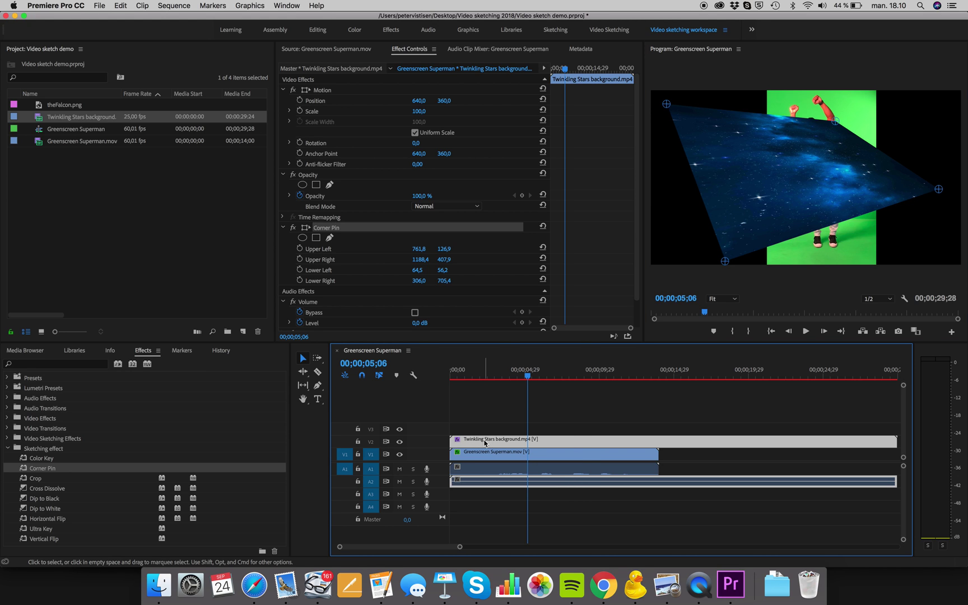
key(Delete)
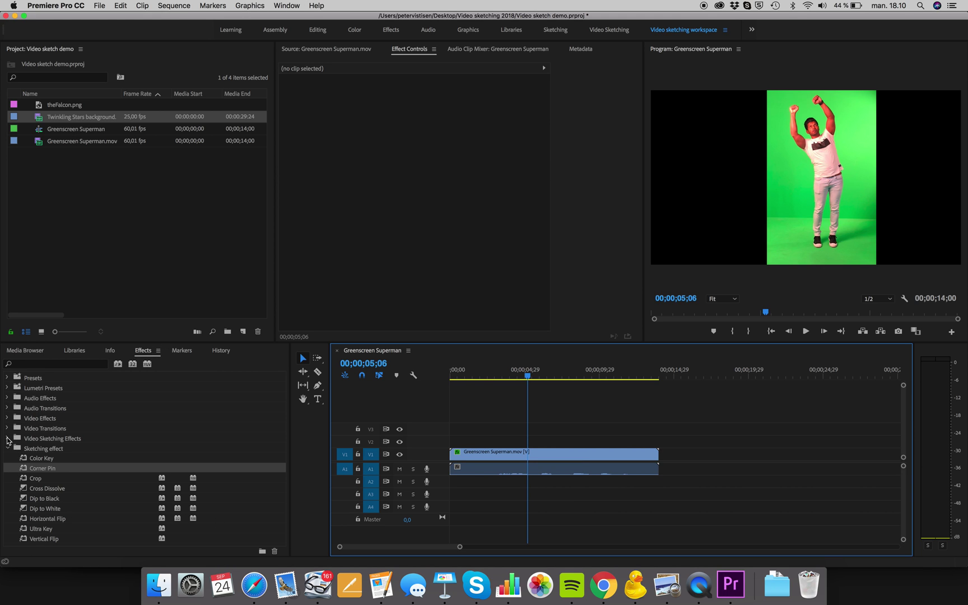
- Compare the Video Sketching Effects bin with the Sketching effect bin and add the Exponential Fade audio transition from Crossfade to the latter
click(7, 438)
scroll(34, 461, down, 5)
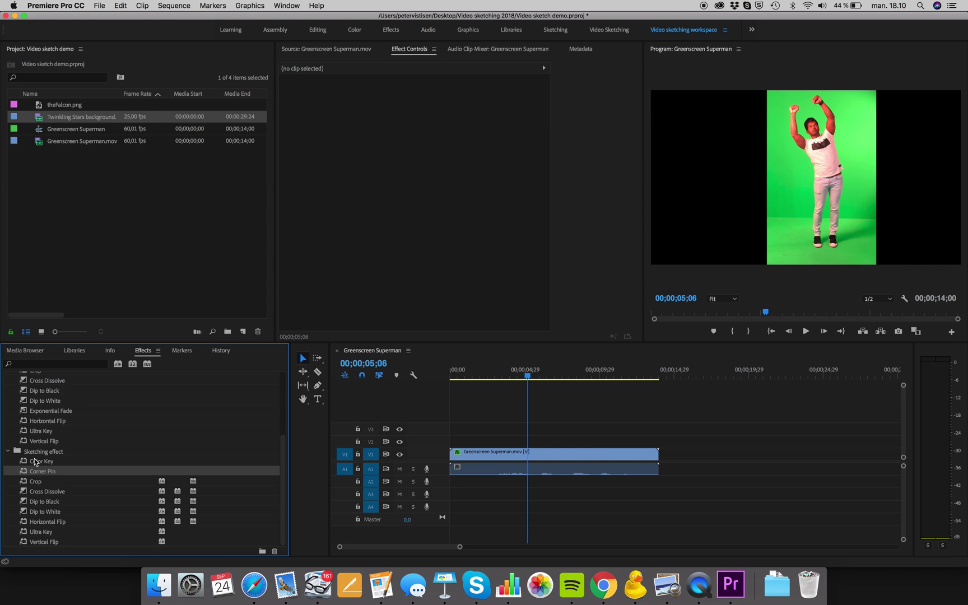
scroll(35, 461, up, 5)
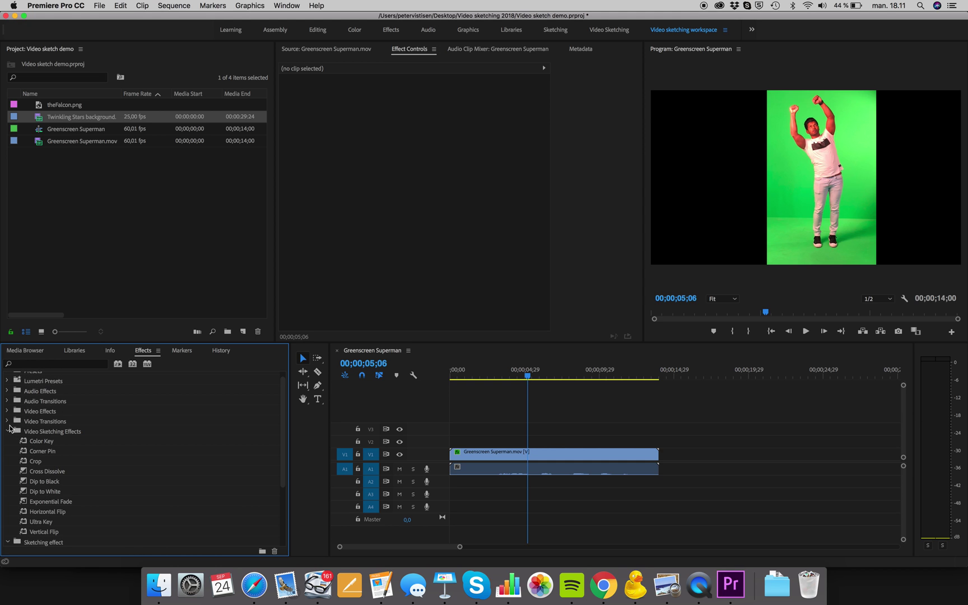
click(7, 431)
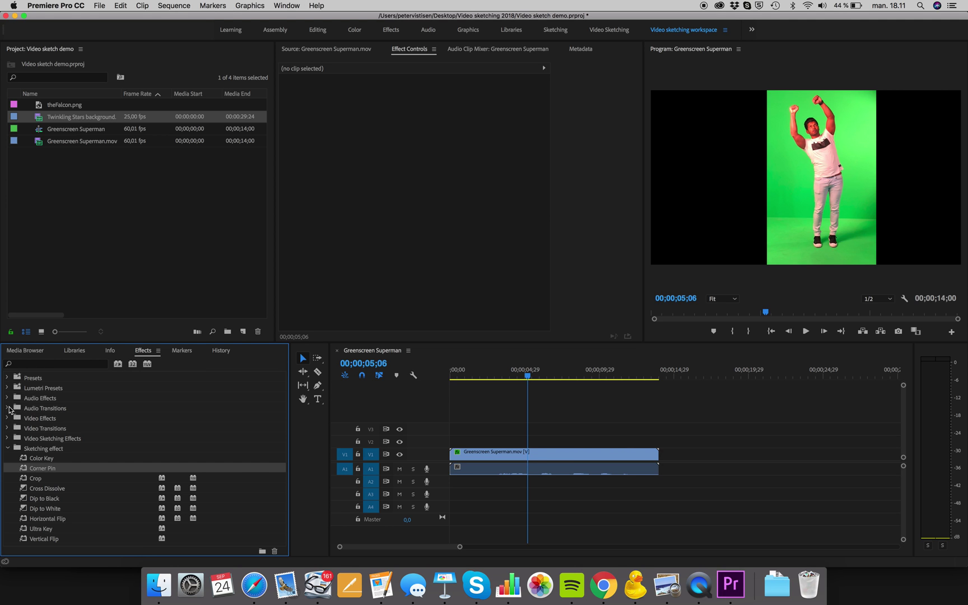
click(7, 408)
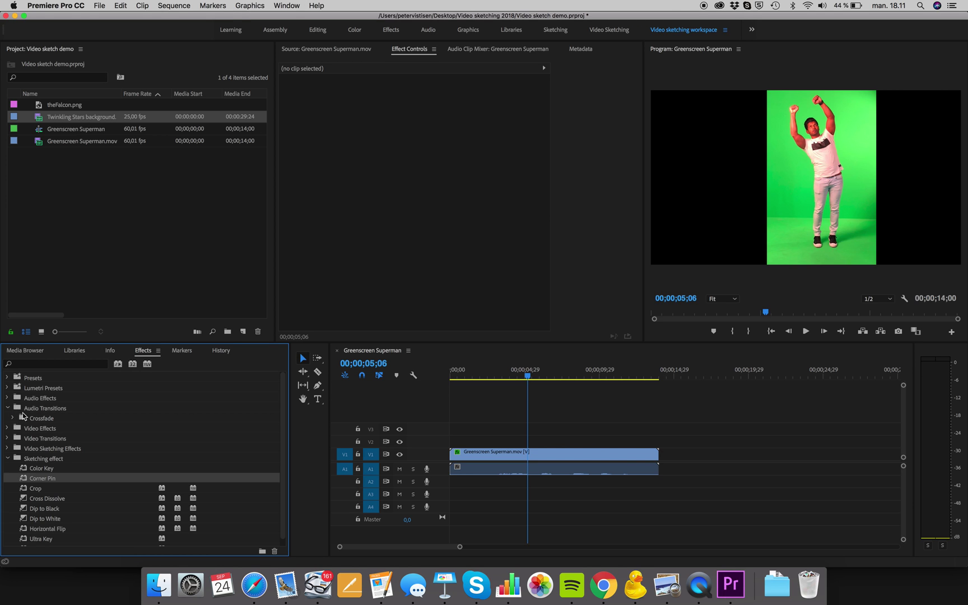
click(33, 407)
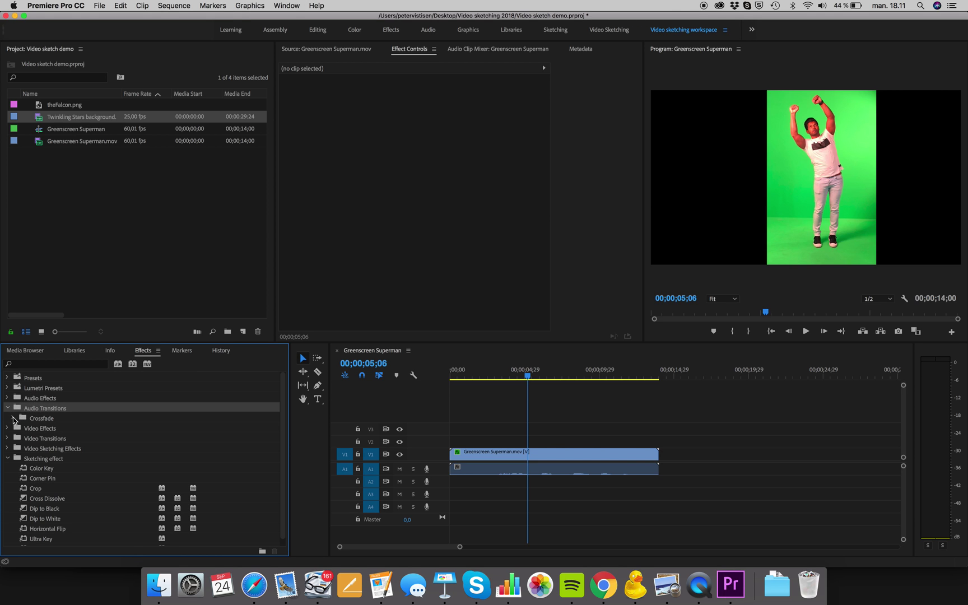
click(13, 418)
scroll(55, 431, down, 2)
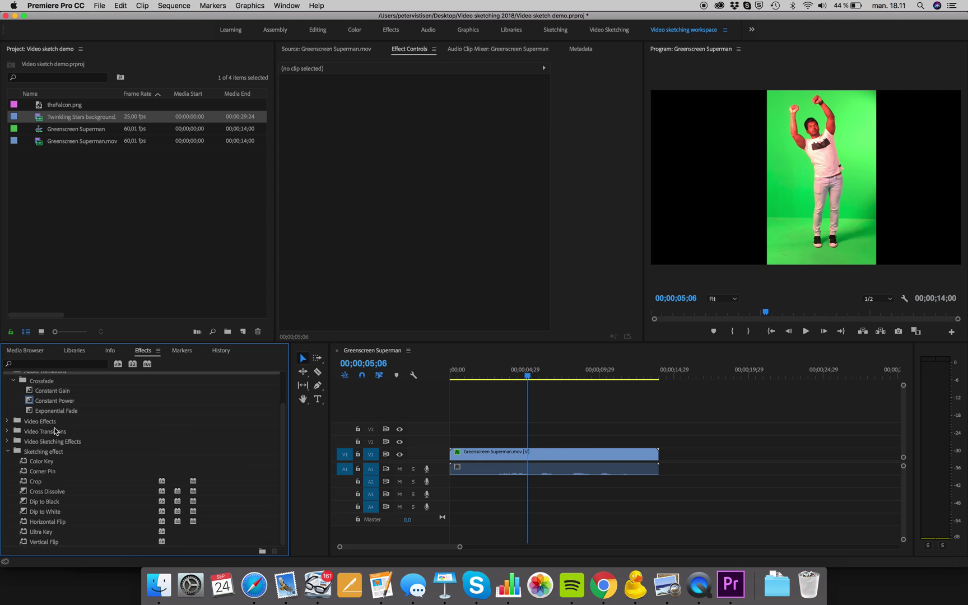
scroll(55, 431, up, 1)
click(48, 423)
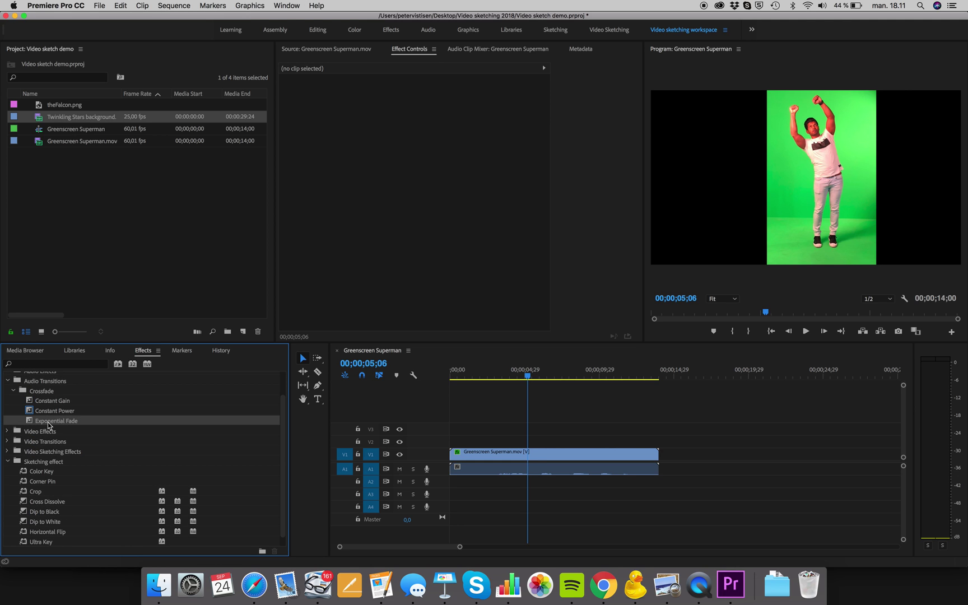
click(49, 425)
drag(49, 424, 37, 462)
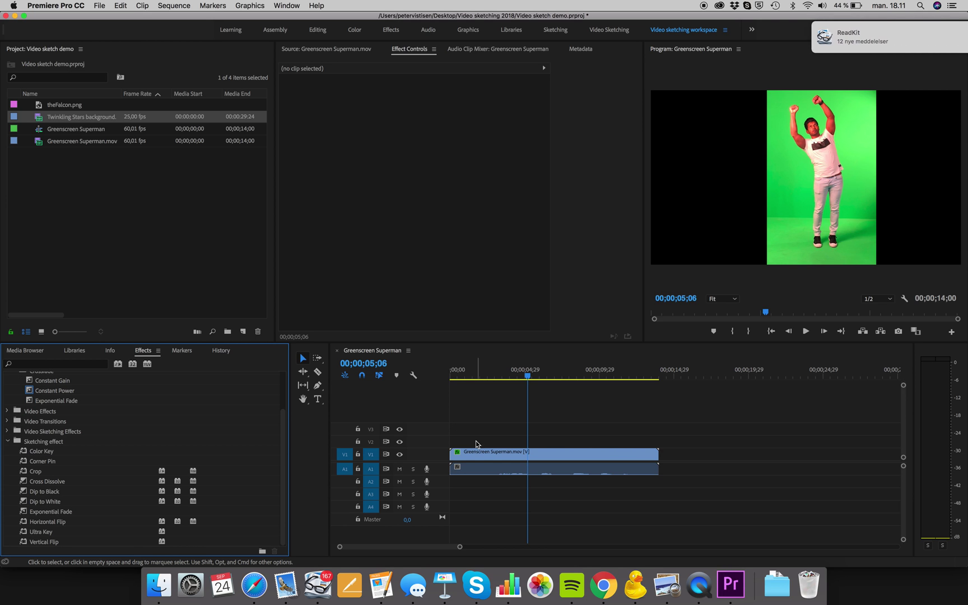
- Set the greenscreen clip's volume level to -16,7 dB at 00;00;05;06 and move the playhead to 00;00;08;09
click(464, 452)
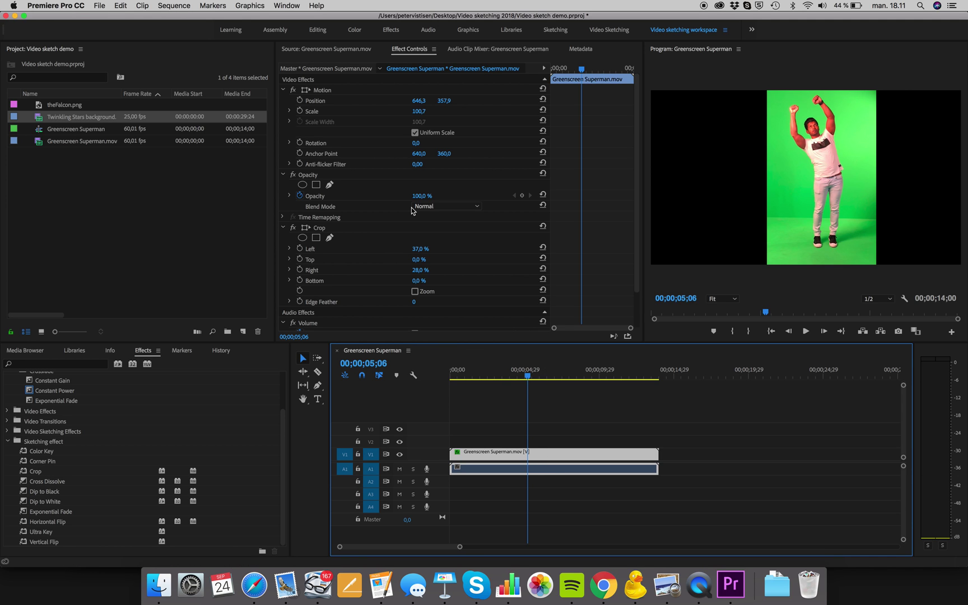
scroll(413, 211, down, 2)
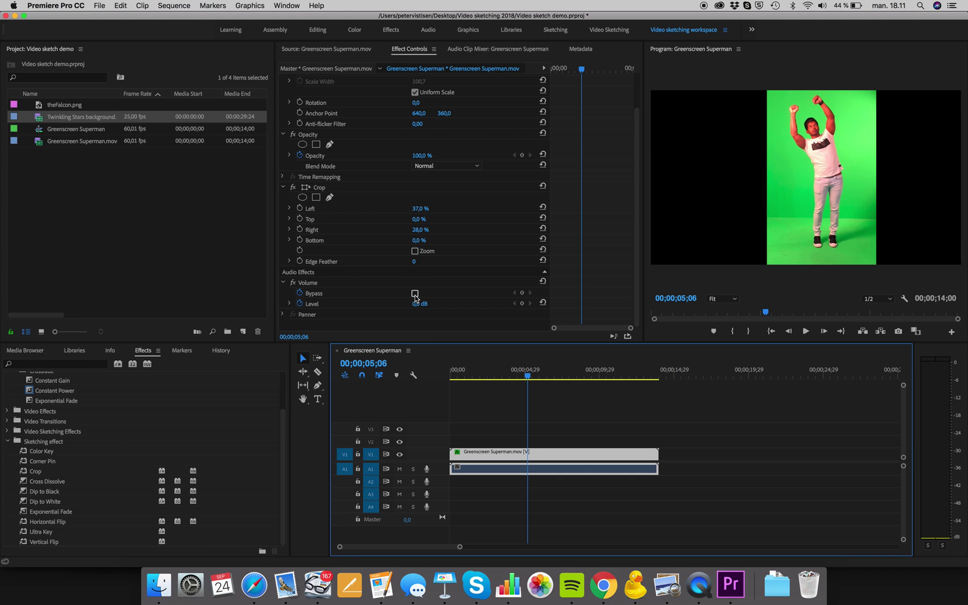
drag(419, 306, 417, 307)
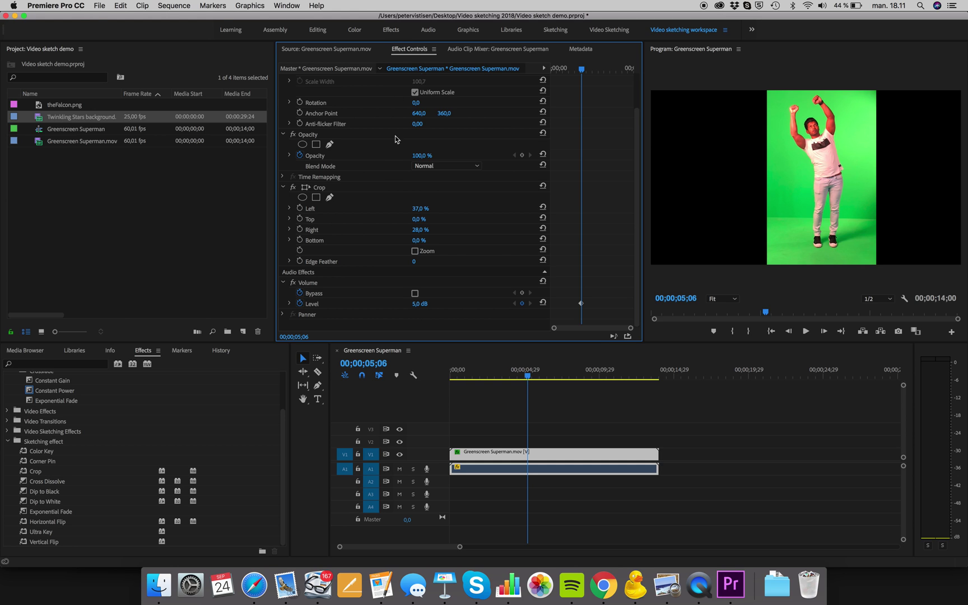
drag(417, 303, 419, 304)
drag(421, 304, 414, 304)
drag(527, 375, 576, 376)
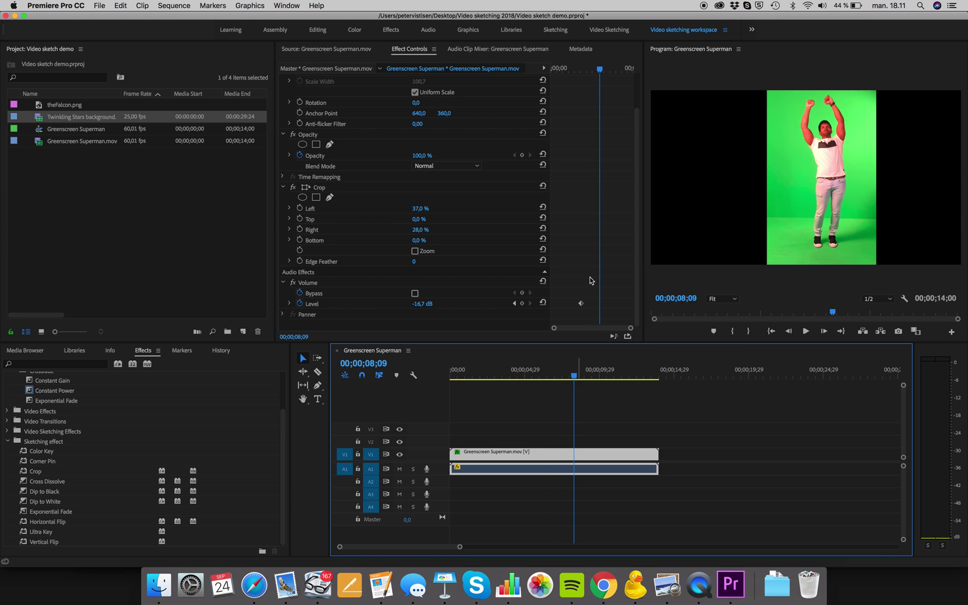
- Shift the -16,7 dB volume keyframe slightly earlier, set the level at 00;00;08;09 to -287,5 dB, and play the fade
drag(580, 303, 574, 303)
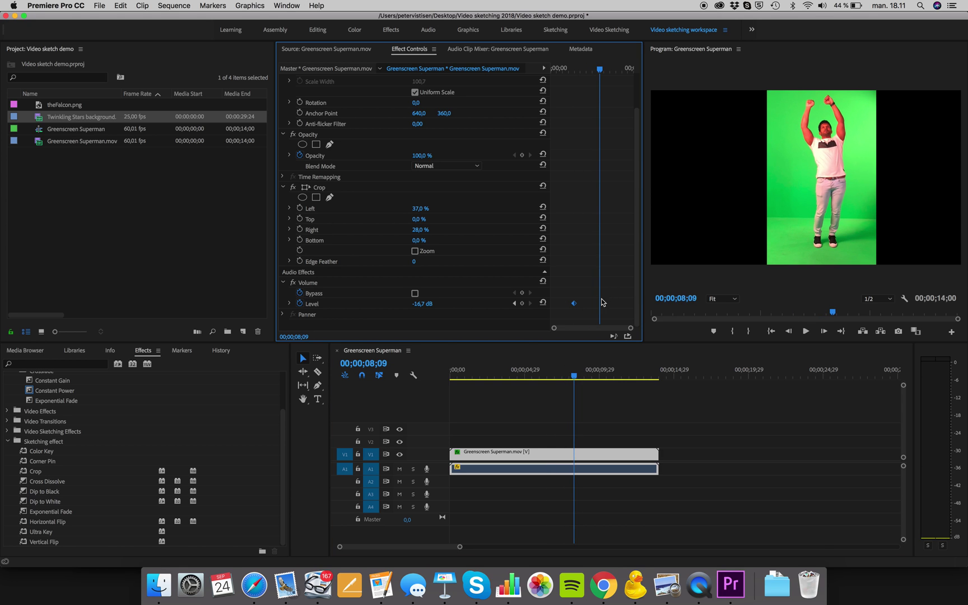
drag(423, 303, 388, 303)
drag(599, 69, 570, 72)
key(space)
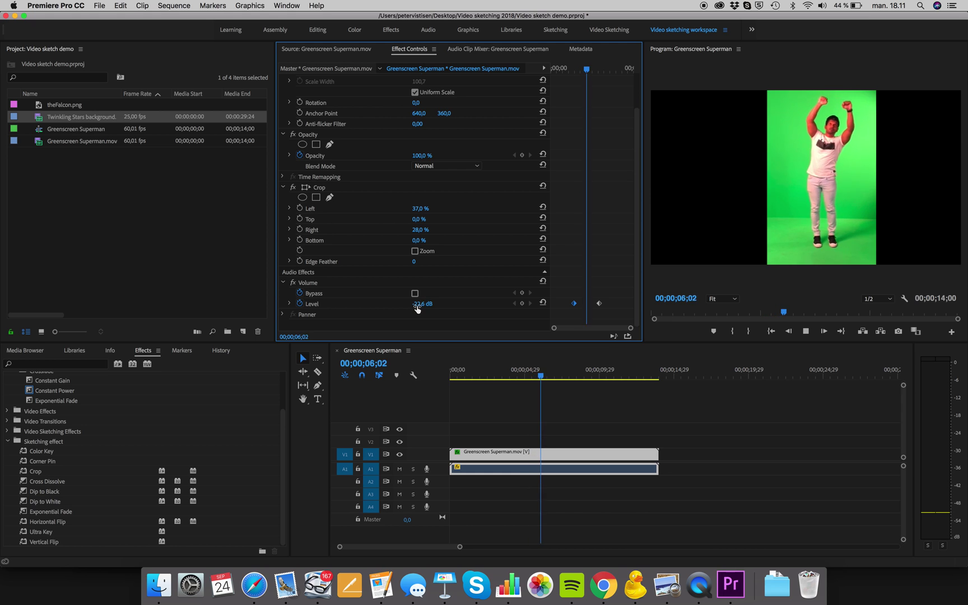
key(space)
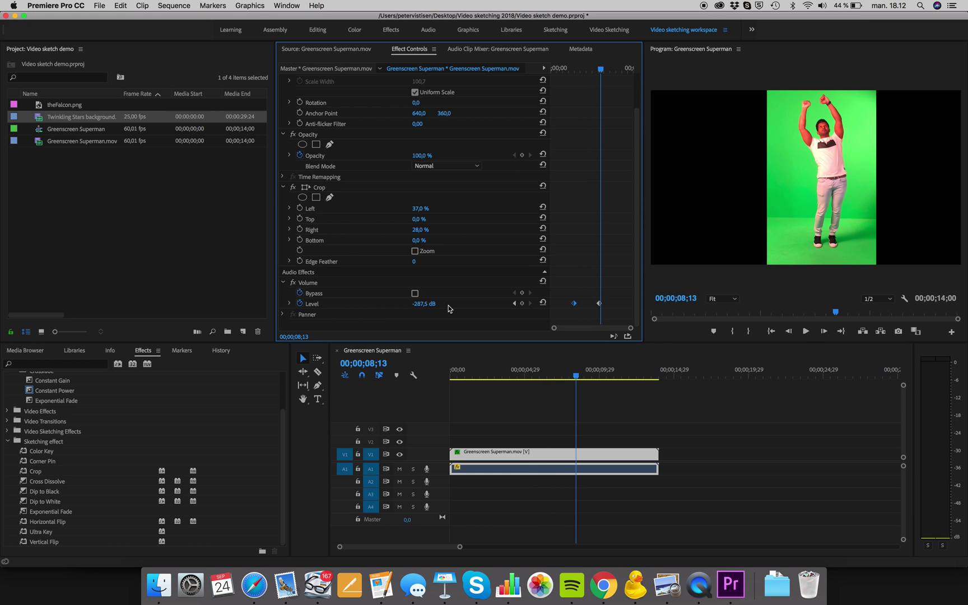
click(29, 442)
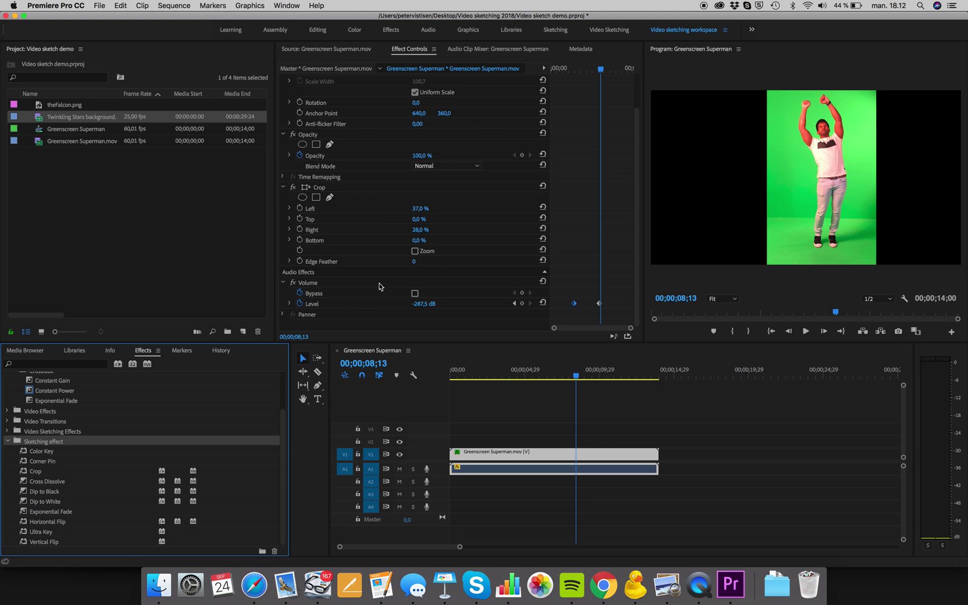
scroll(379, 286, up, 3)
click(322, 91)
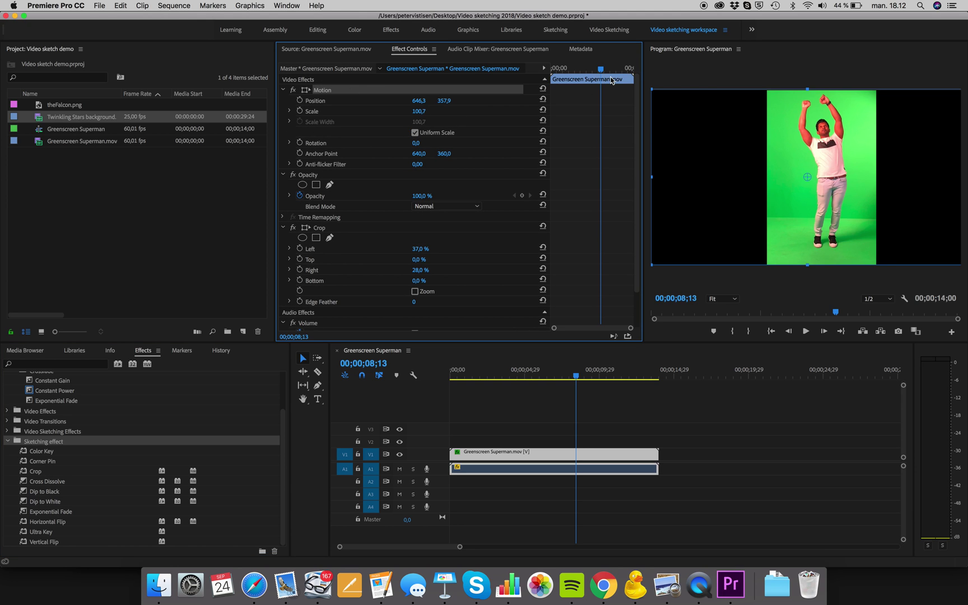
click(317, 143)
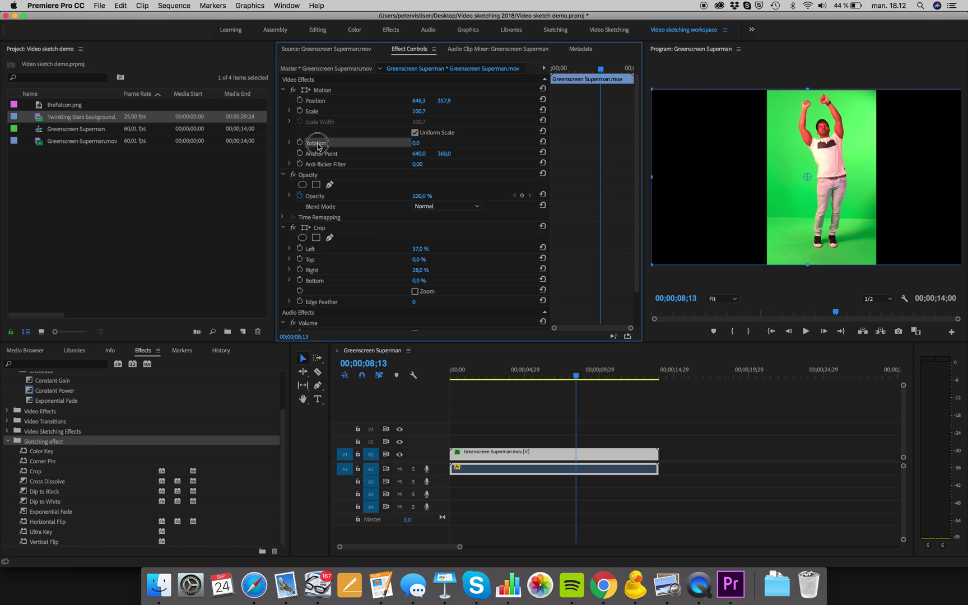
click(311, 176)
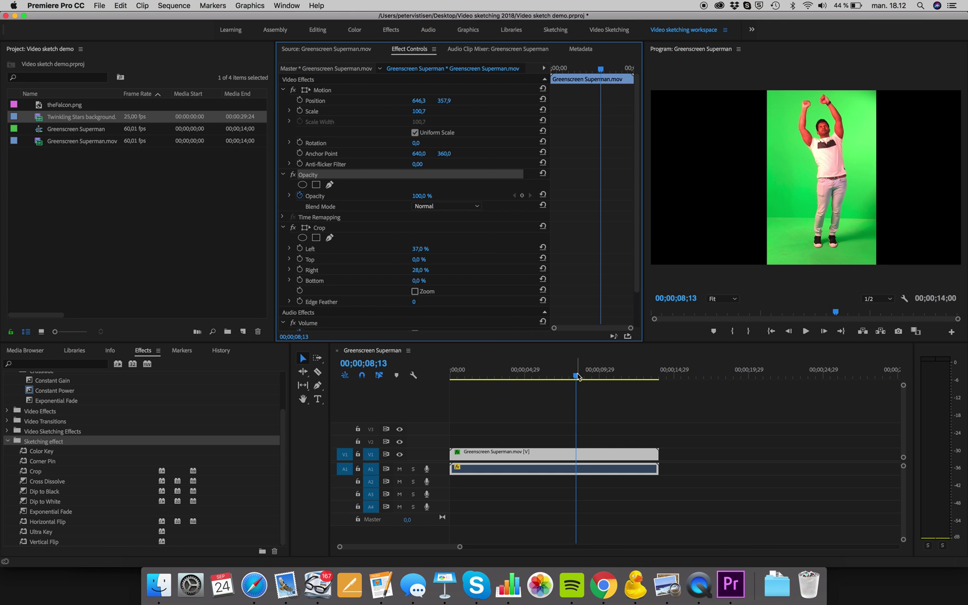
- Apply the Ultra Key effect to the greenscreen clip and sample the green backdrop as its key color
mouse_move(578, 377)
mouse_down()
mouse_move(560, 377)
mouse_move(579, 375)
mouse_up()
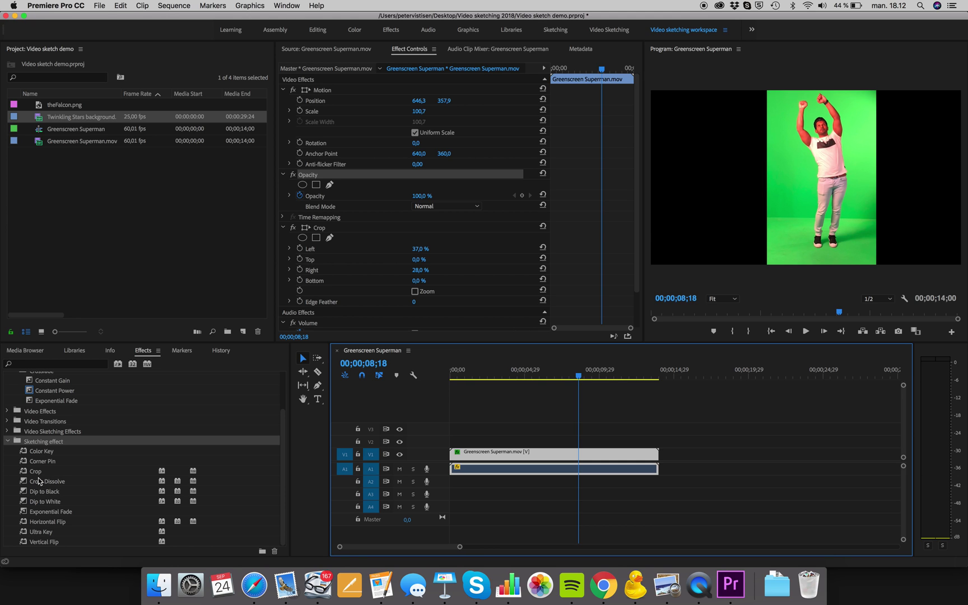
click(40, 533)
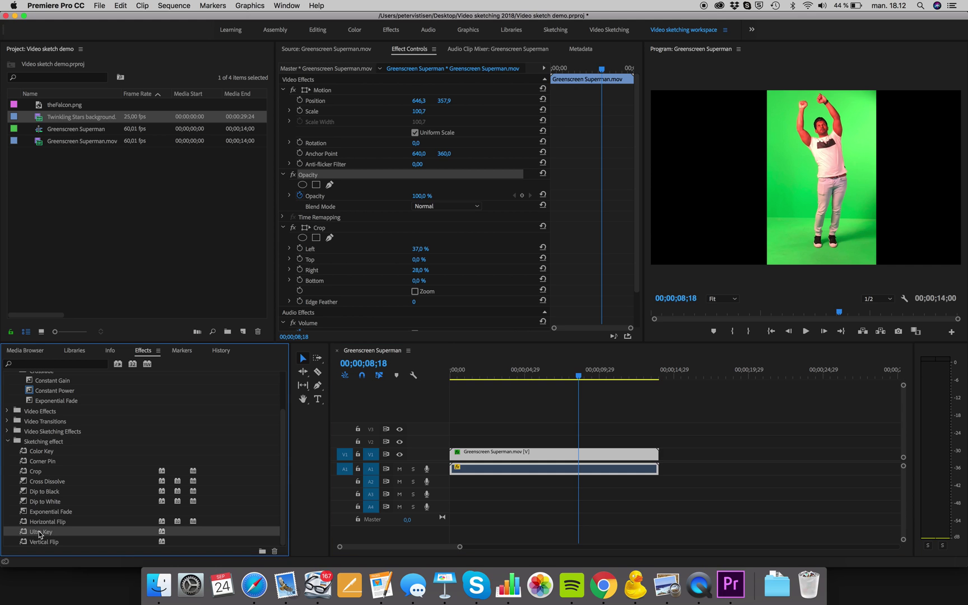
drag(31, 533, 495, 454)
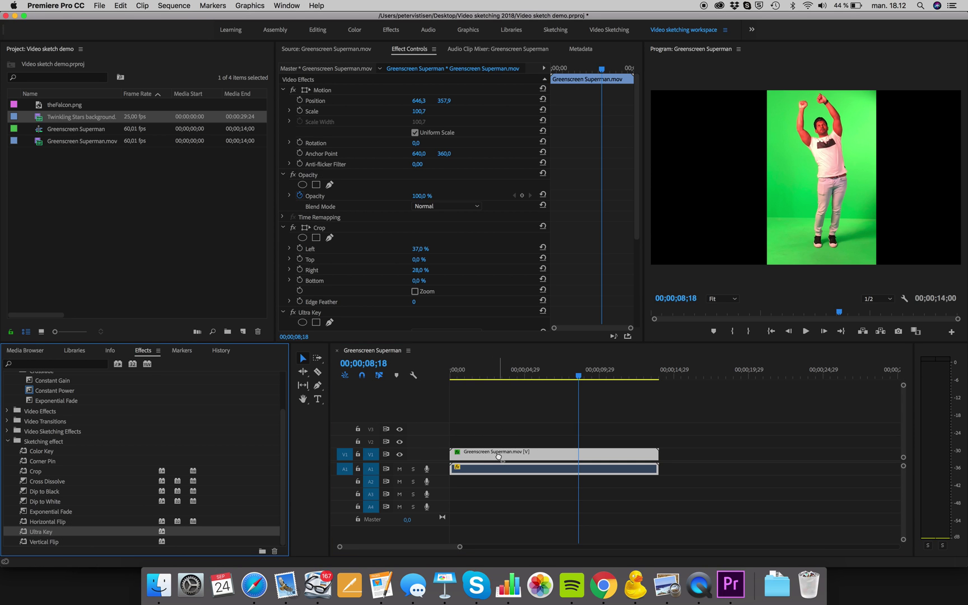
scroll(400, 256, down, 5)
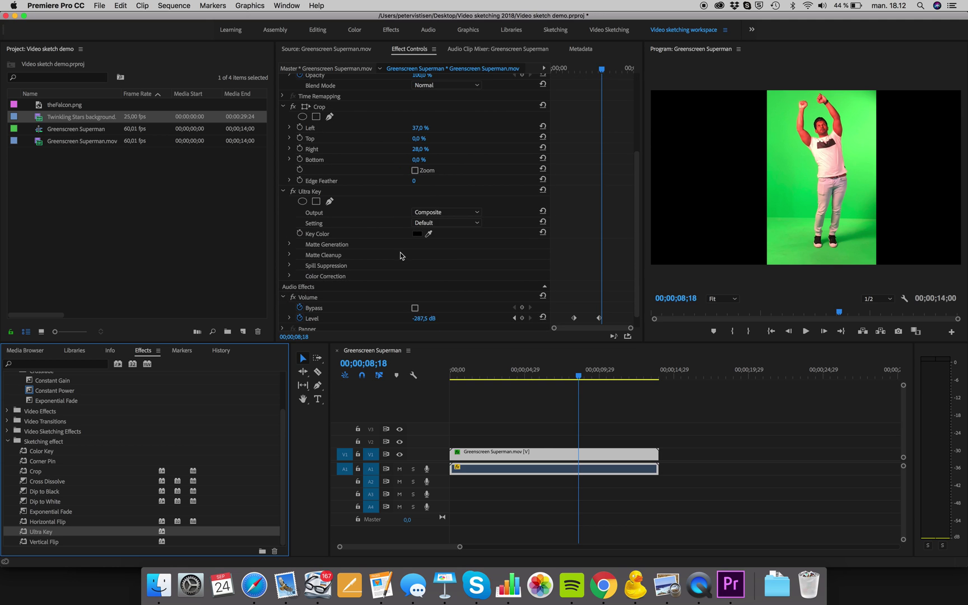
click(431, 232)
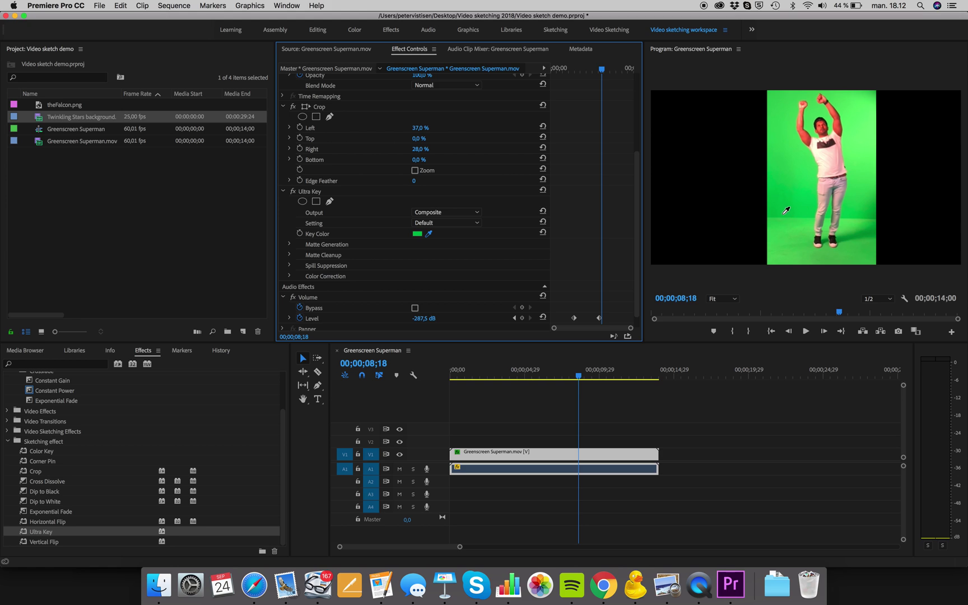
click(792, 183)
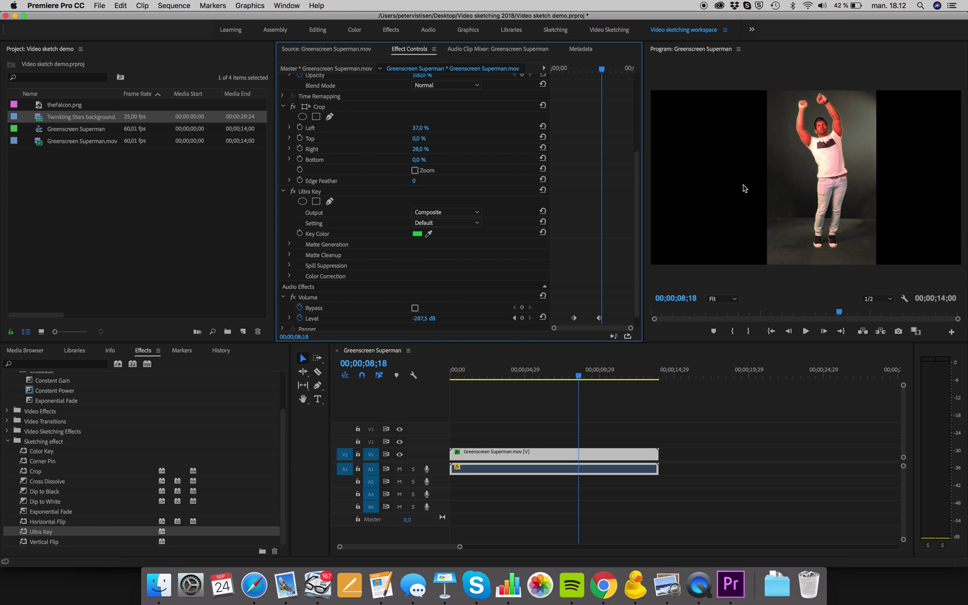
- Set Ultra Key to Aggressive, then adjust Matte Generation to Transparency 44, Highlight 0, Shadow 0 and Tolerance 100
click(289, 244)
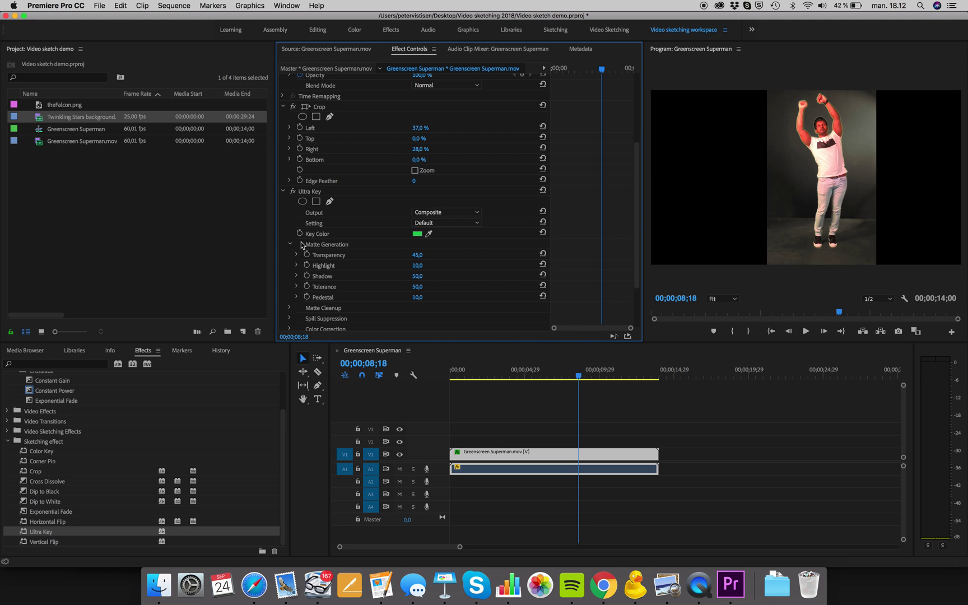
click(443, 223)
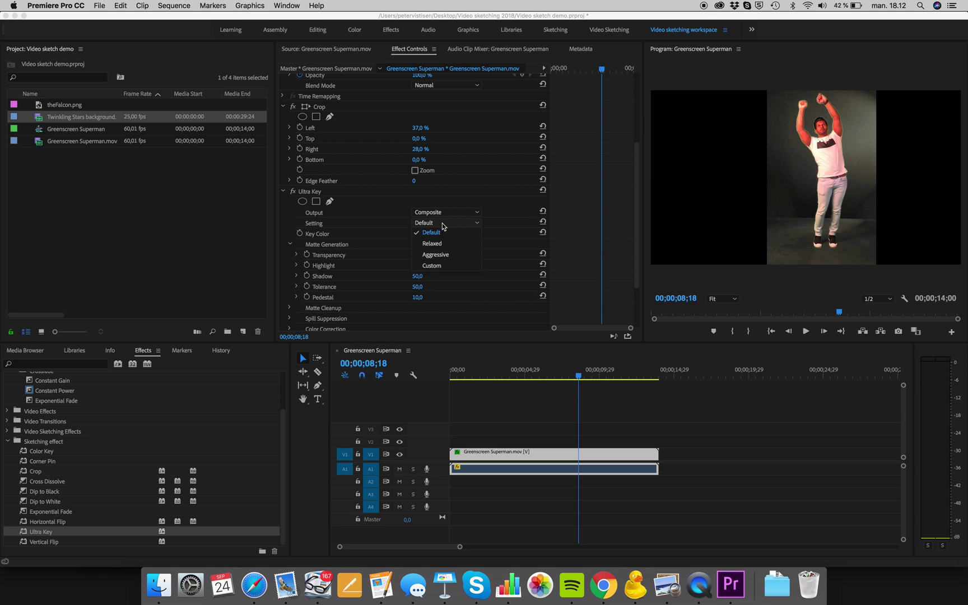
click(435, 255)
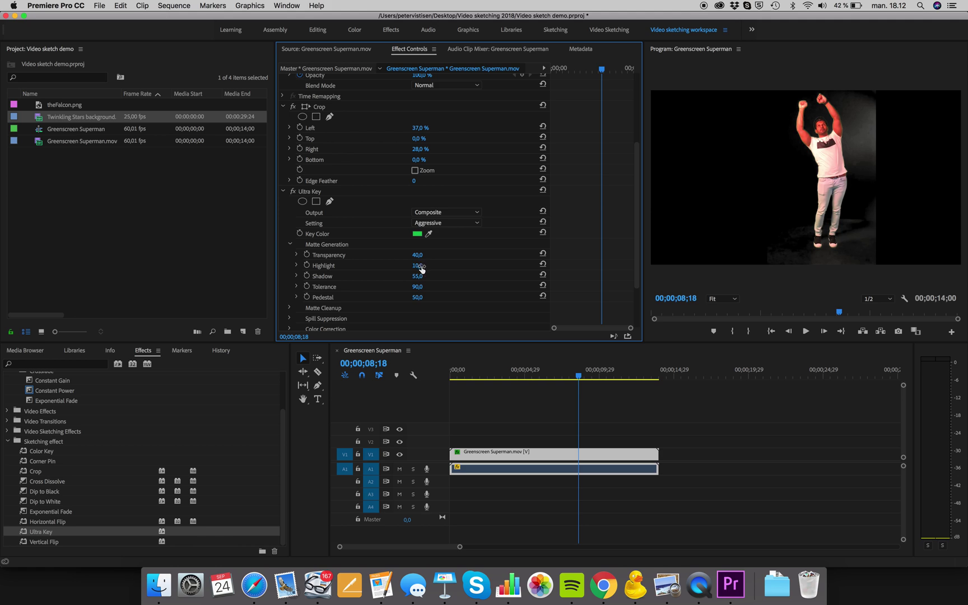
drag(417, 266, 426, 268)
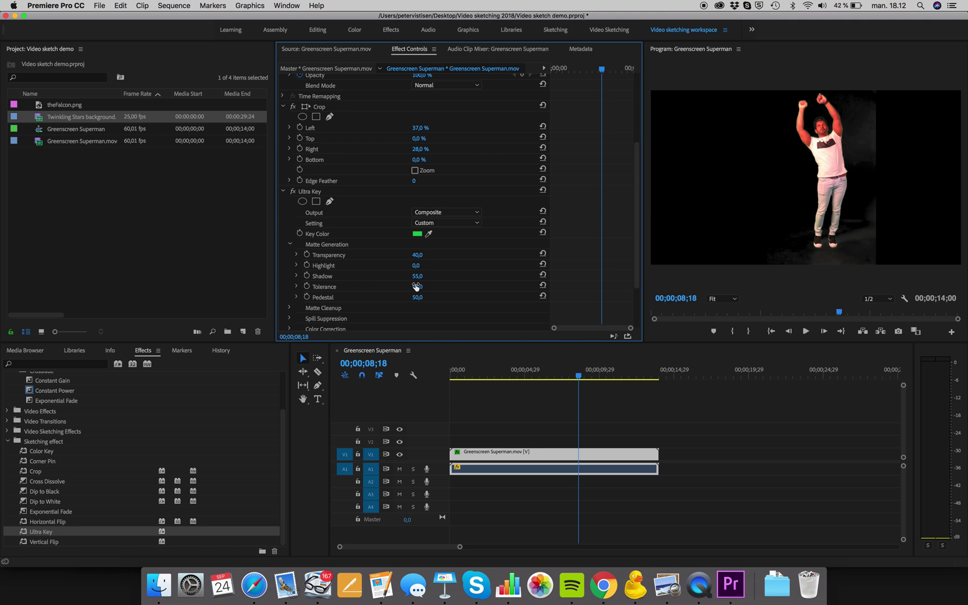
drag(420, 290, 427, 290)
drag(417, 255, 426, 276)
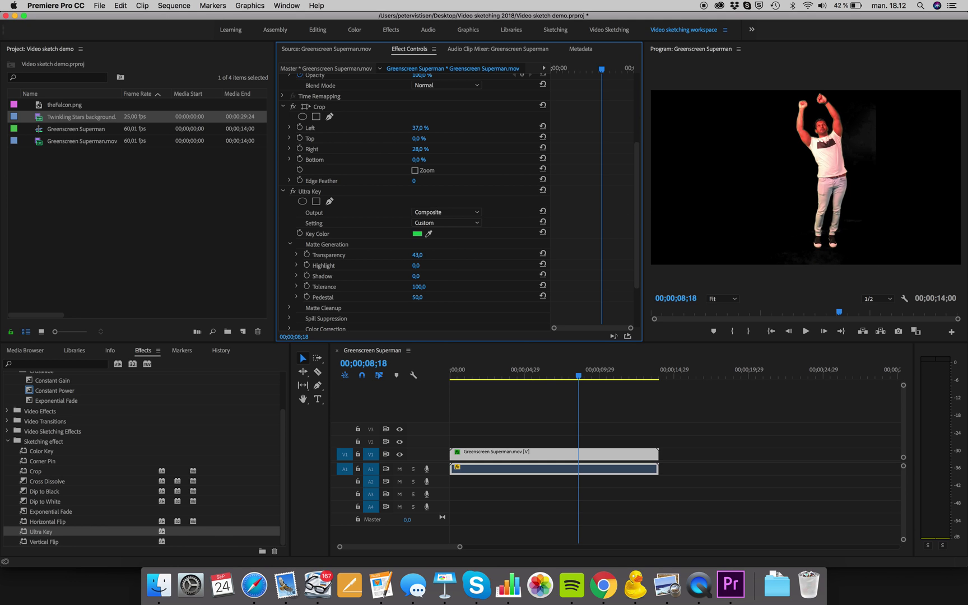
drag(417, 254, 425, 255)
- Resample the key color from the lighter green at the backdrop's upper right and check the key at 00;00;09;22
click(428, 233)
click(861, 233)
click(430, 233)
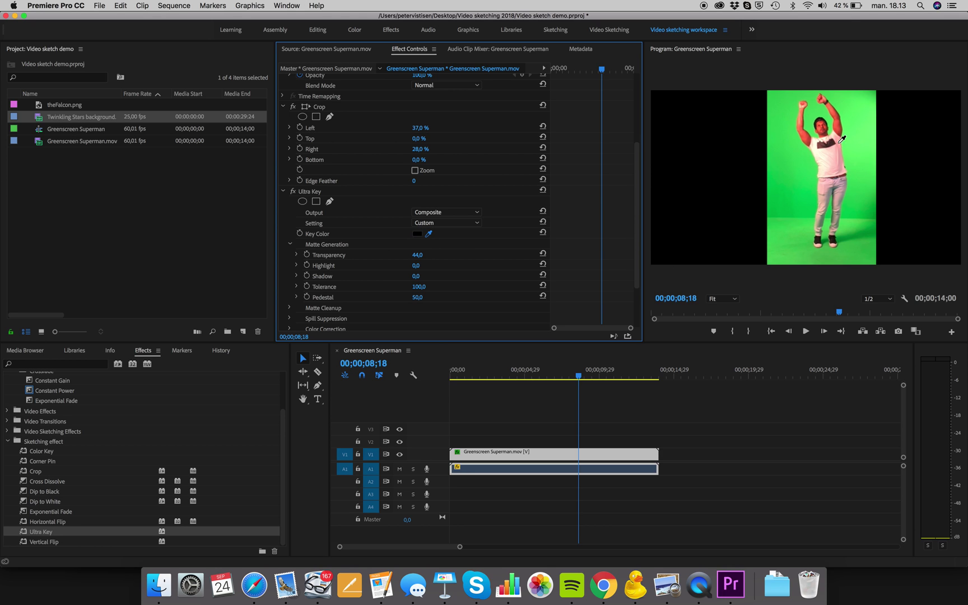
click(866, 119)
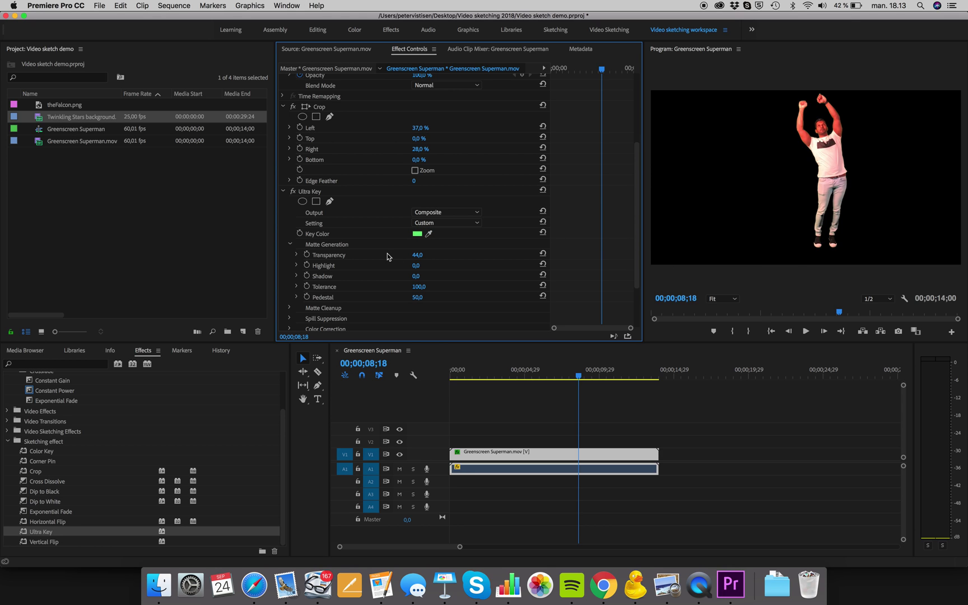
mouse_move(580, 374)
mouse_down()
mouse_move(521, 376)
mouse_move(607, 386)
mouse_move(597, 385)
mouse_up()
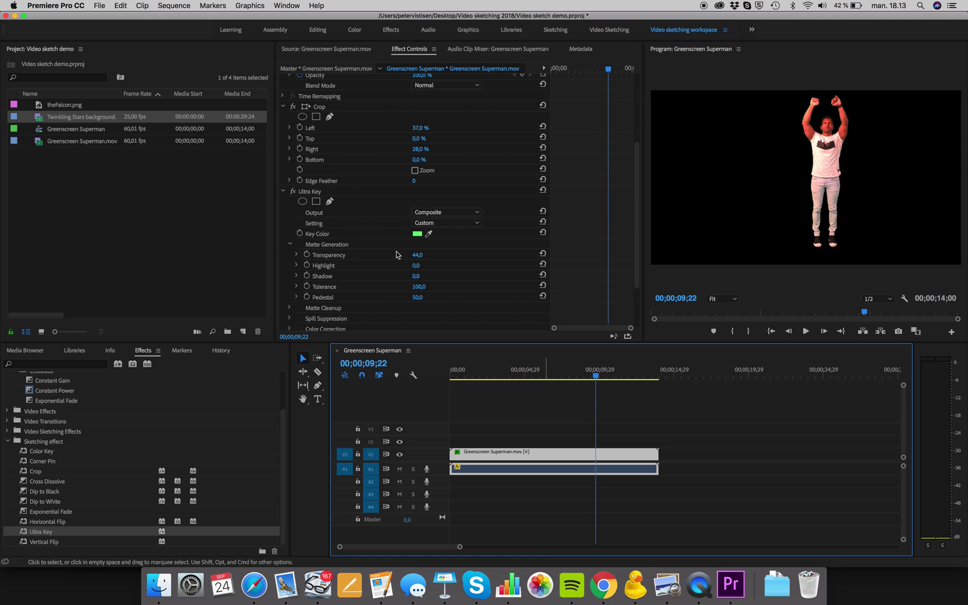
- Scale the keyed clip to 58,5, rotate it 91°, position it at 182,2/239,3, and play the opening seconds
scroll(361, 147, up, 5)
click(306, 91)
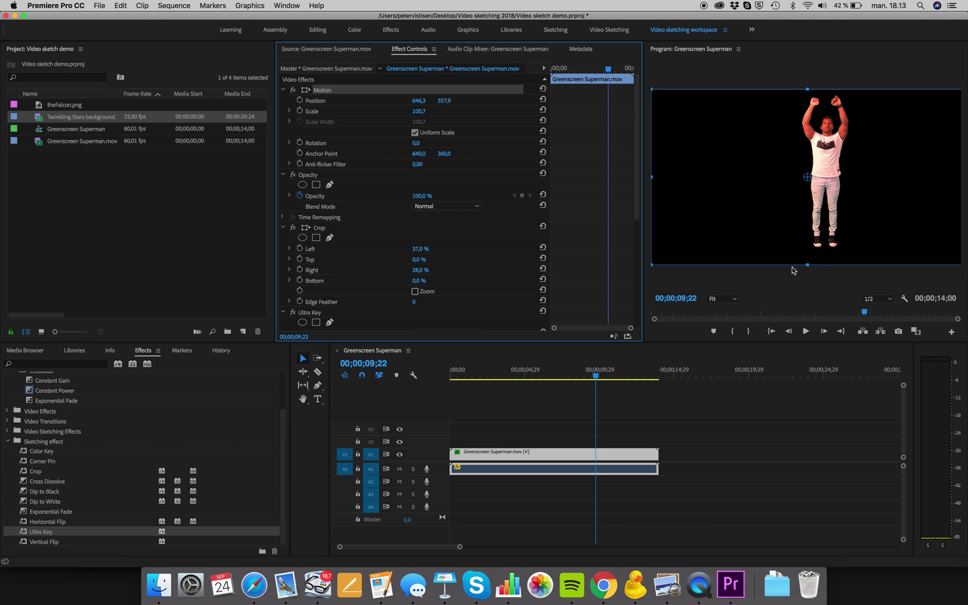
drag(808, 265, 812, 229)
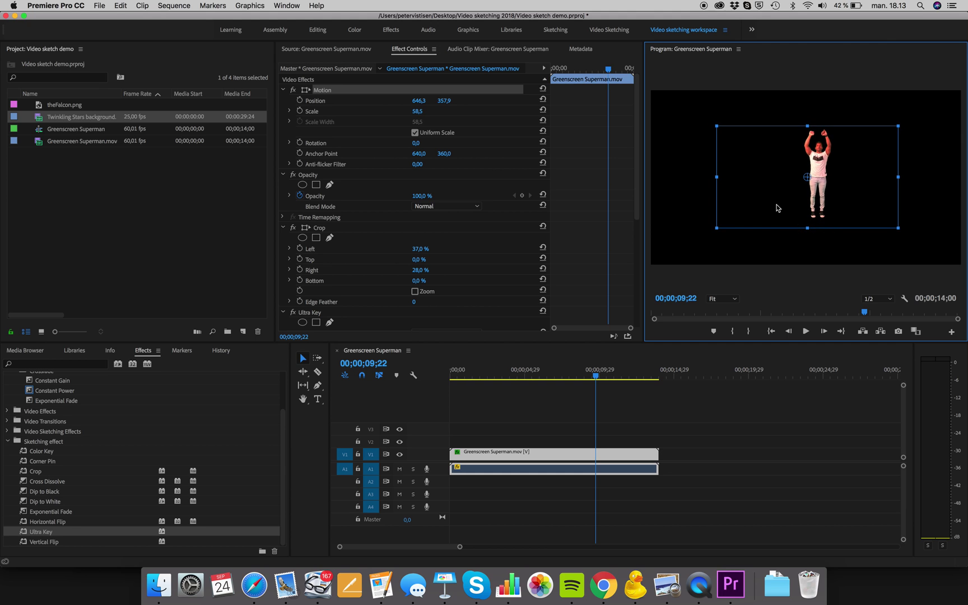
drag(414, 146, 465, 147)
drag(829, 193, 717, 163)
click(453, 374)
key(space)
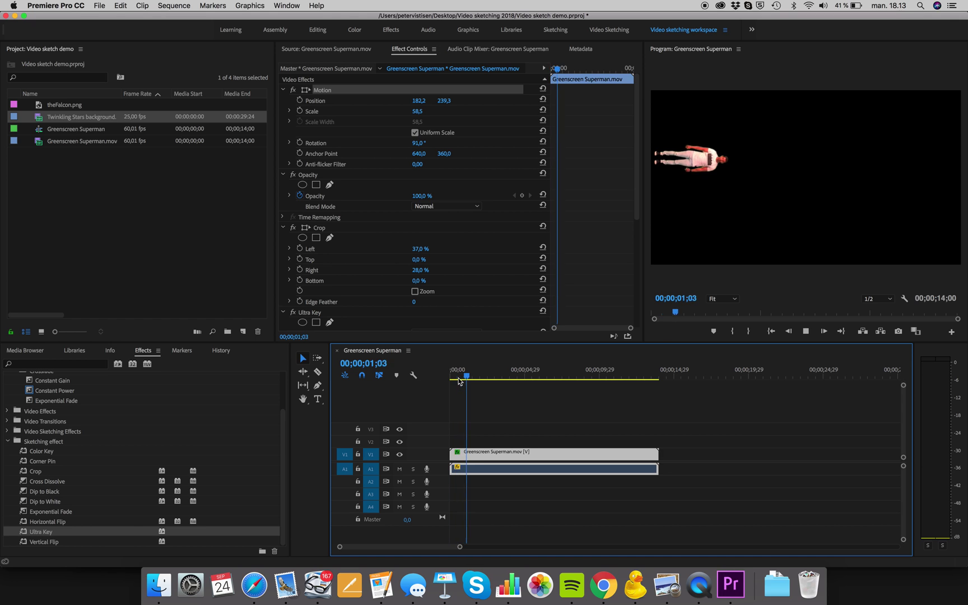
key(space)
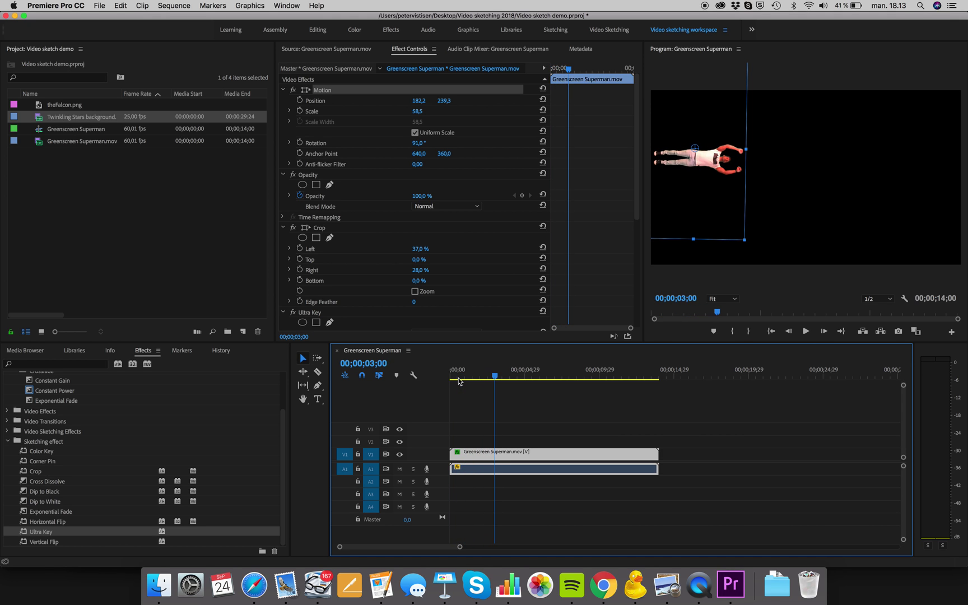
- Move the greenscreen clip up to V2 and place the Twinkling Stars background on V1 from the sequence start
drag(455, 376, 443, 398)
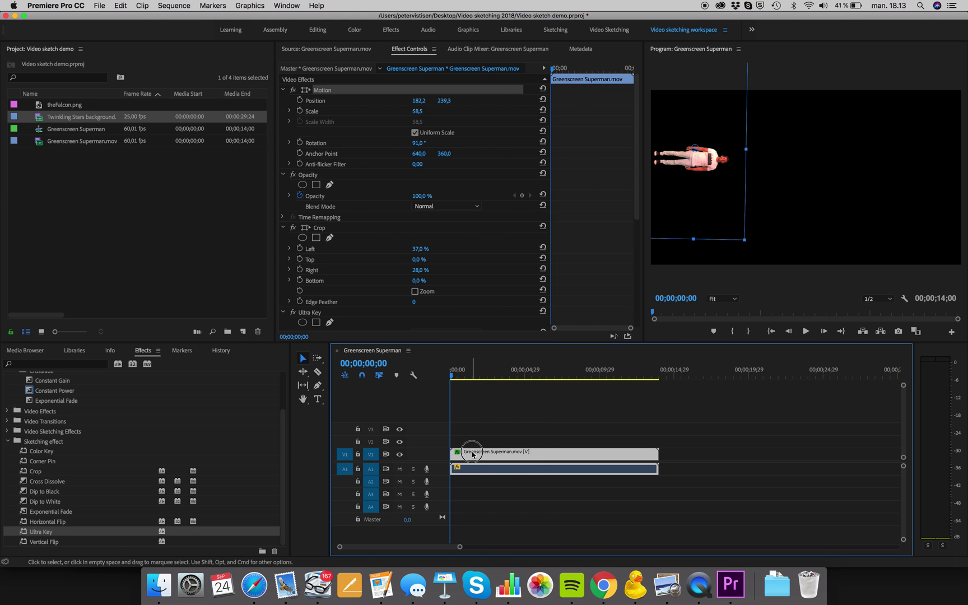
drag(472, 453, 473, 441)
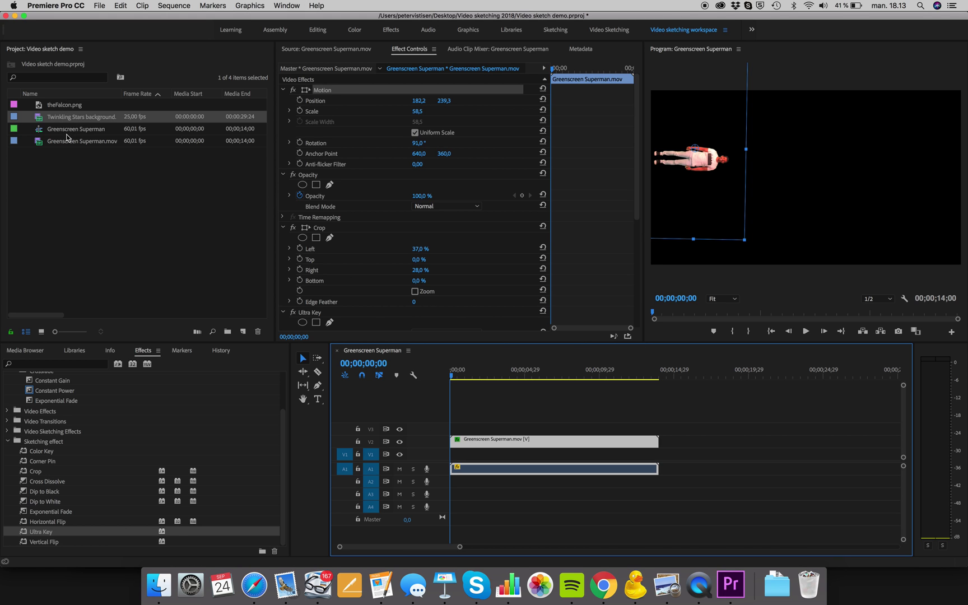
drag(64, 117, 447, 460)
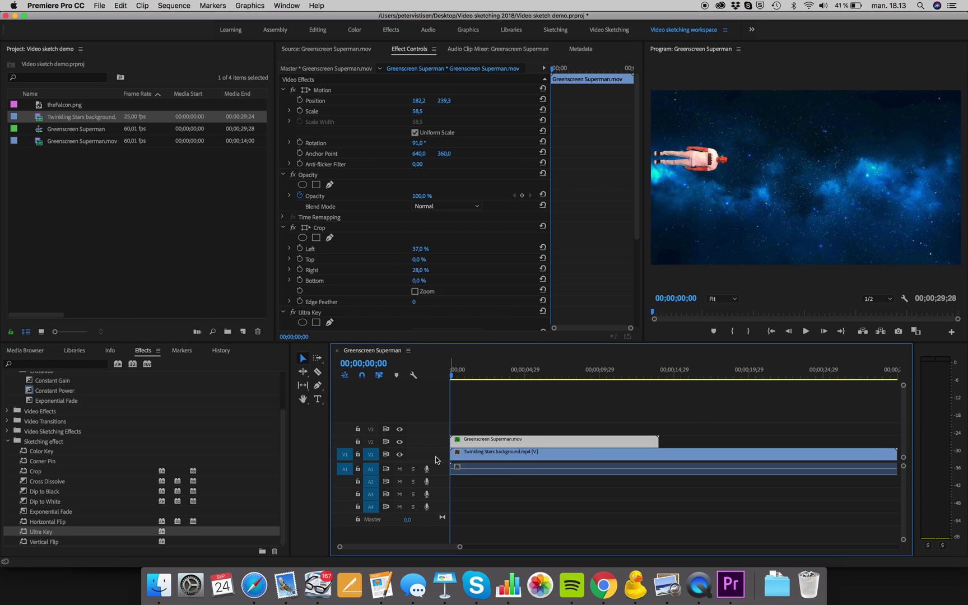
- Keyframe the greenscreen clip's Position at 182,2/239,3 at 00;00;01;25 and at 1401,8/228,9 at 00;00;06;25
drag(458, 378, 477, 395)
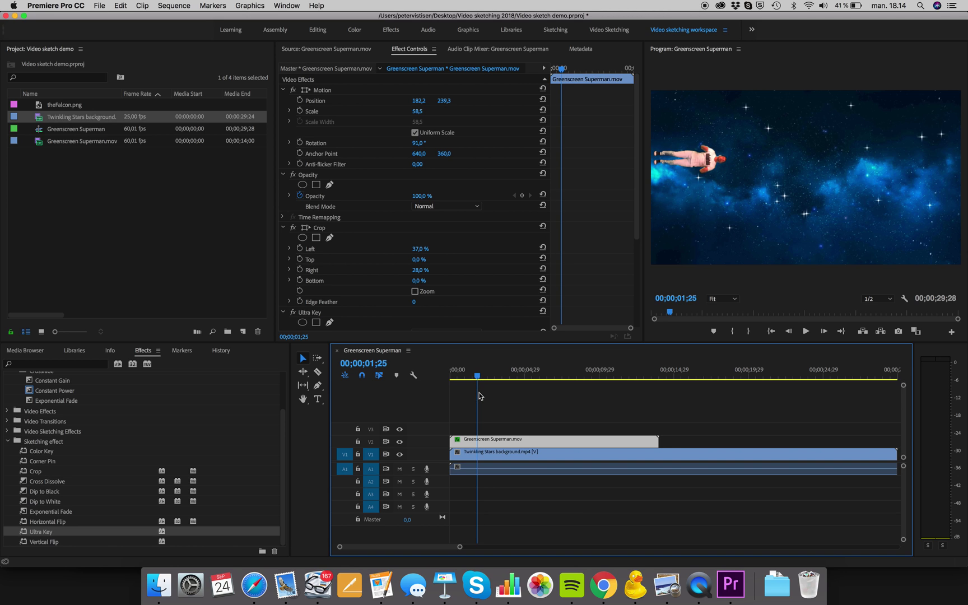
click(300, 101)
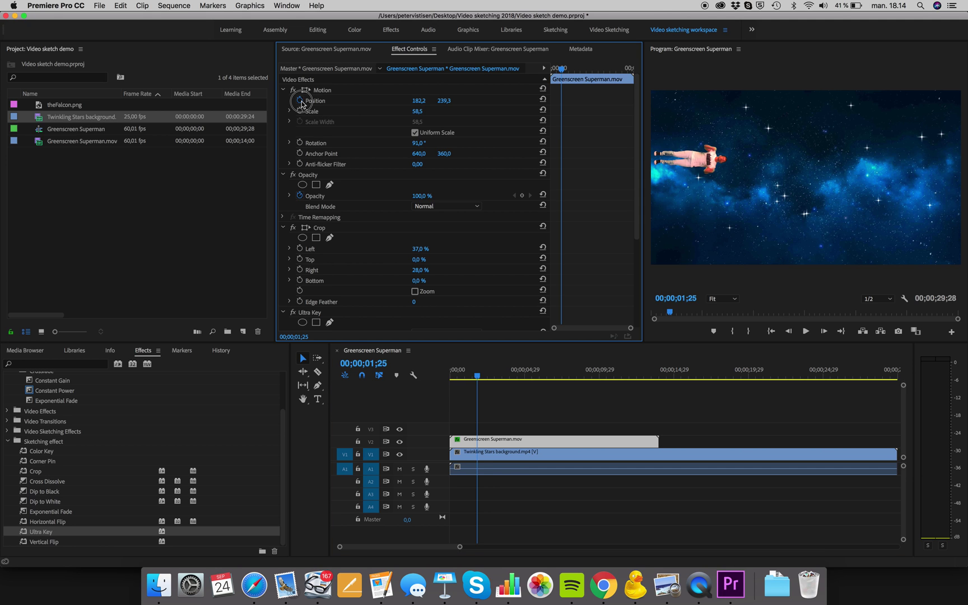
drag(478, 377, 551, 383)
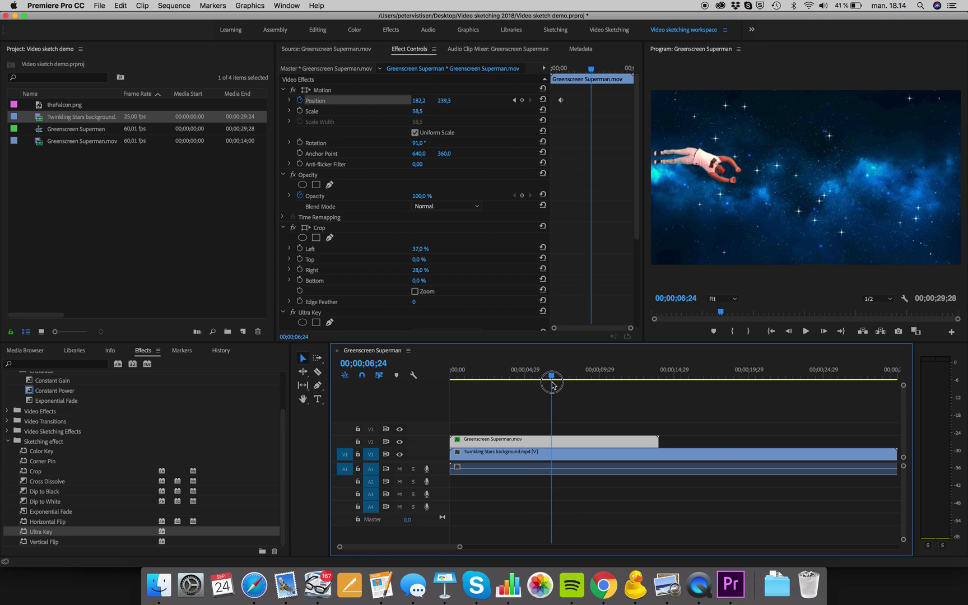
click(304, 90)
drag(696, 166, 965, 162)
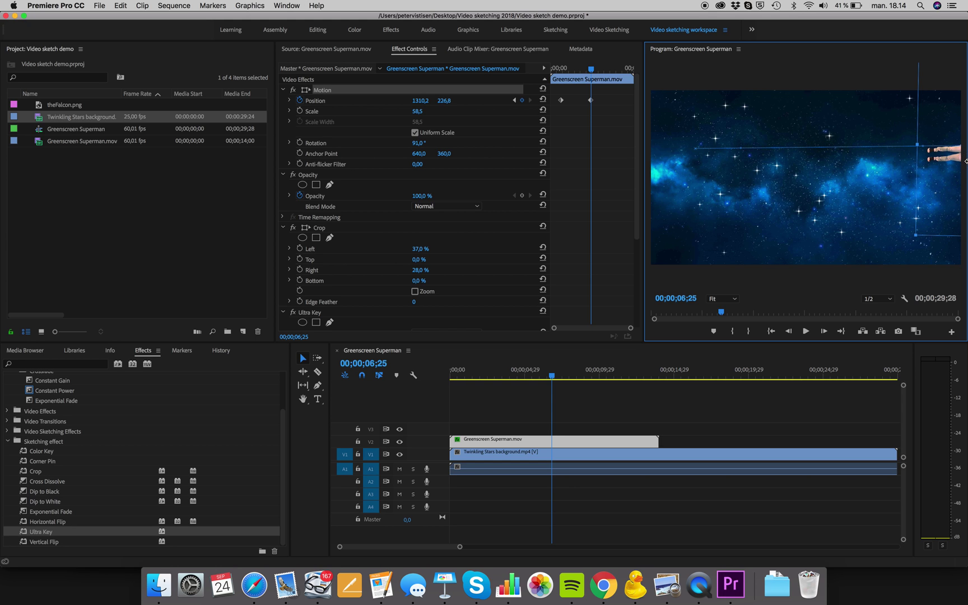
- Play the flying animation from the sequence start and return the playhead to 00;00;00;00
drag(535, 374, 425, 382)
key(space)
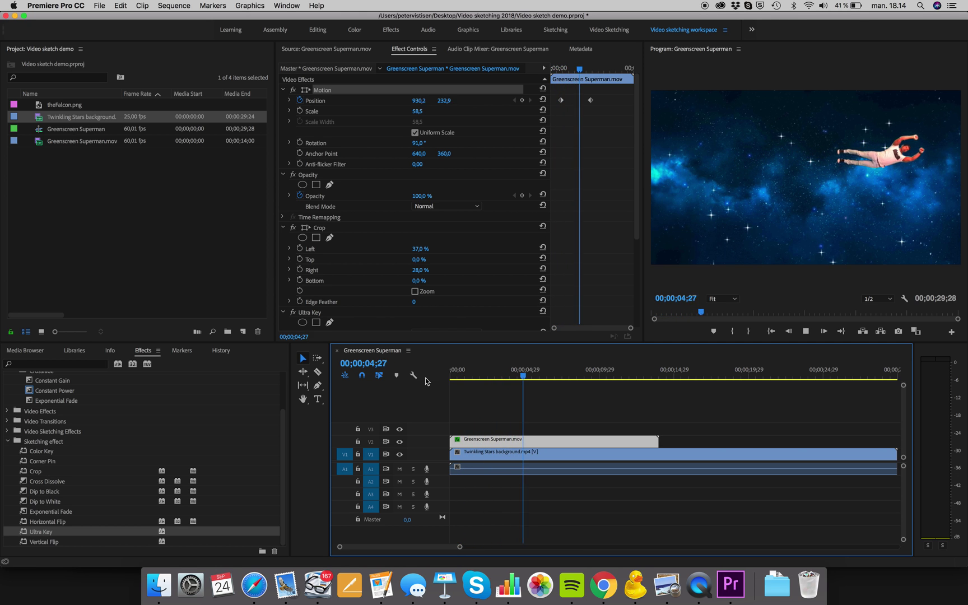
key(space)
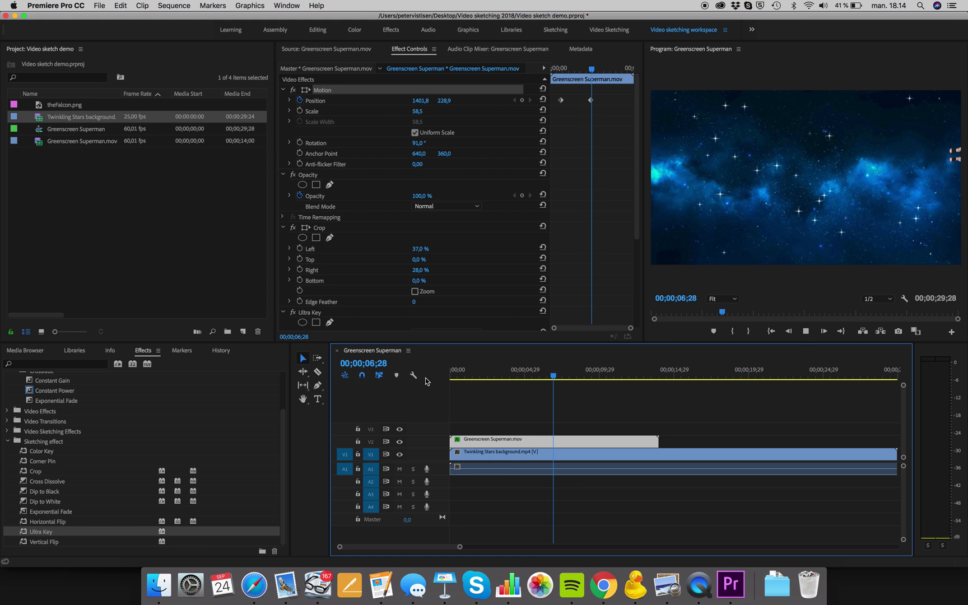
drag(546, 379, 446, 378)
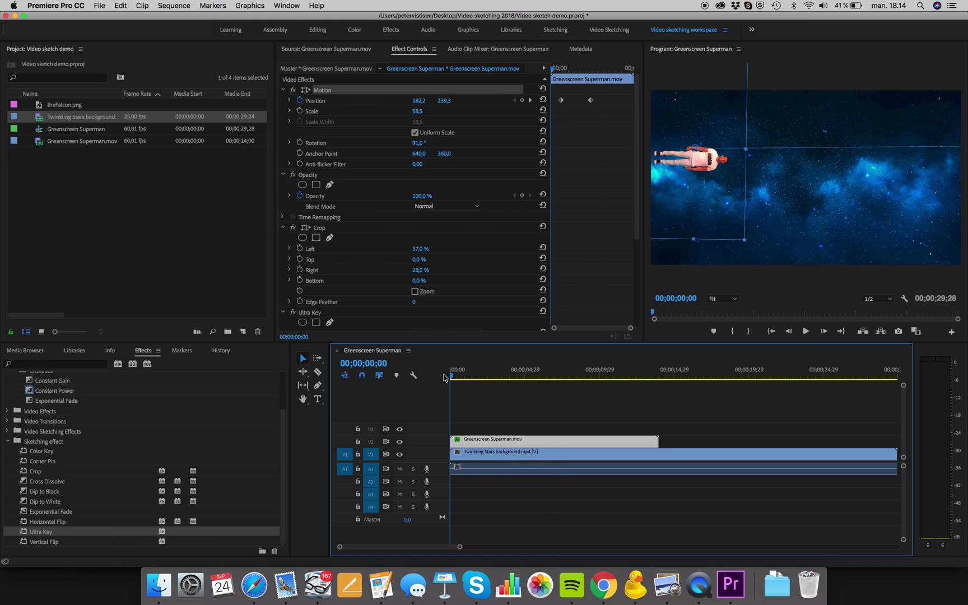
- Scrub through the flying animation to its end and trim the greenscreen clip's end on V2 back to 00;00;07;00
click(465, 376)
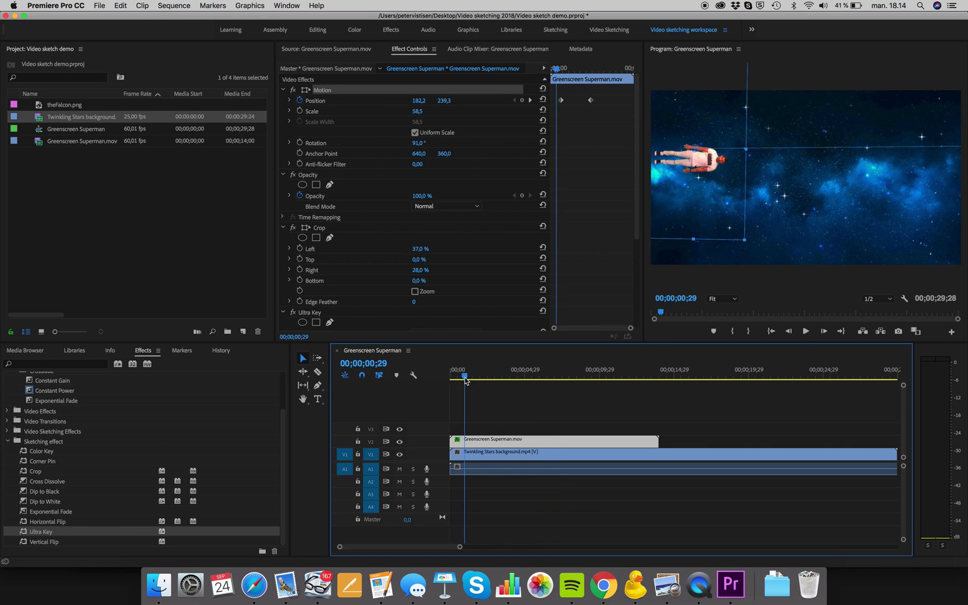
drag(466, 377, 492, 376)
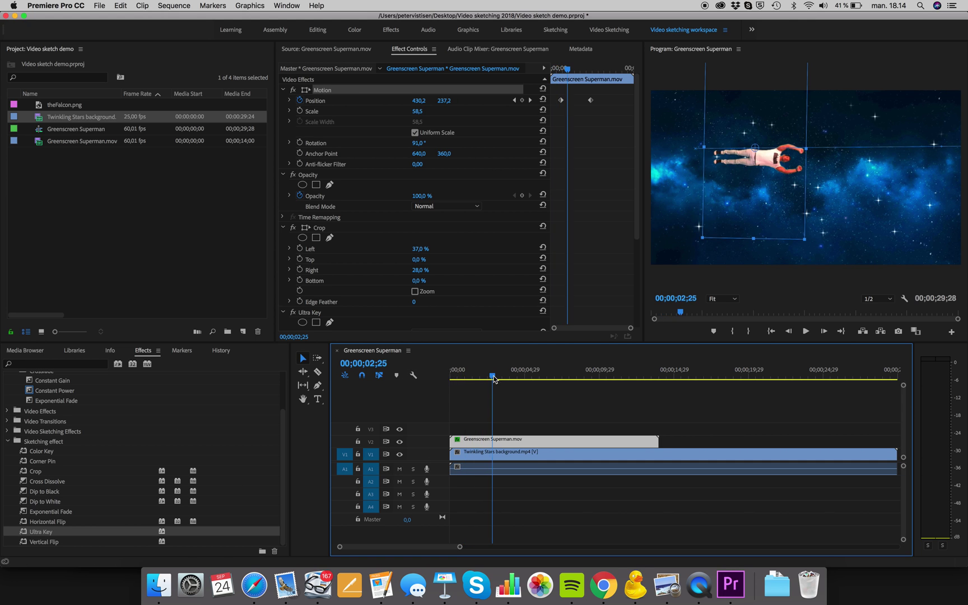
drag(519, 376, 555, 383)
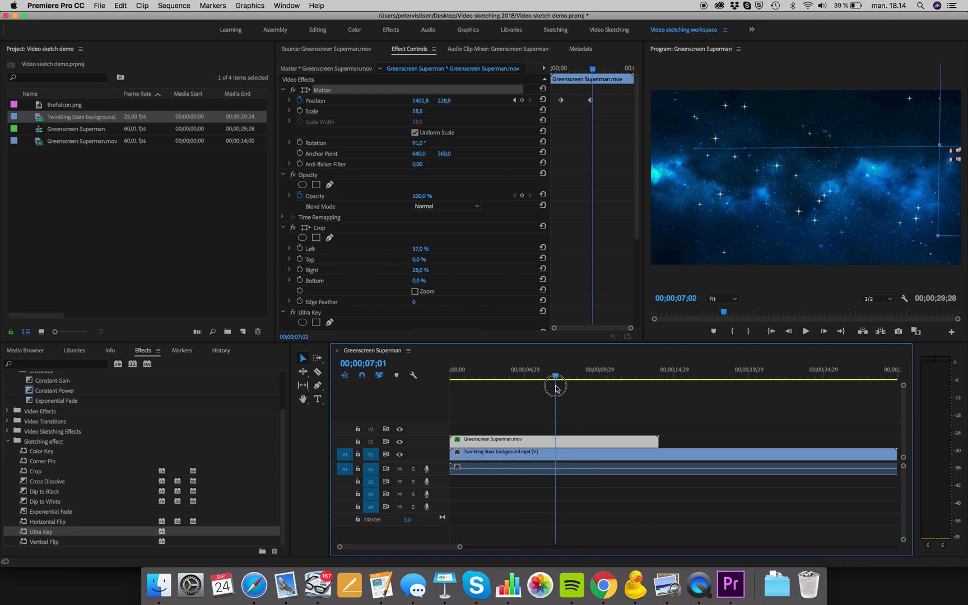
drag(660, 437, 554, 441)
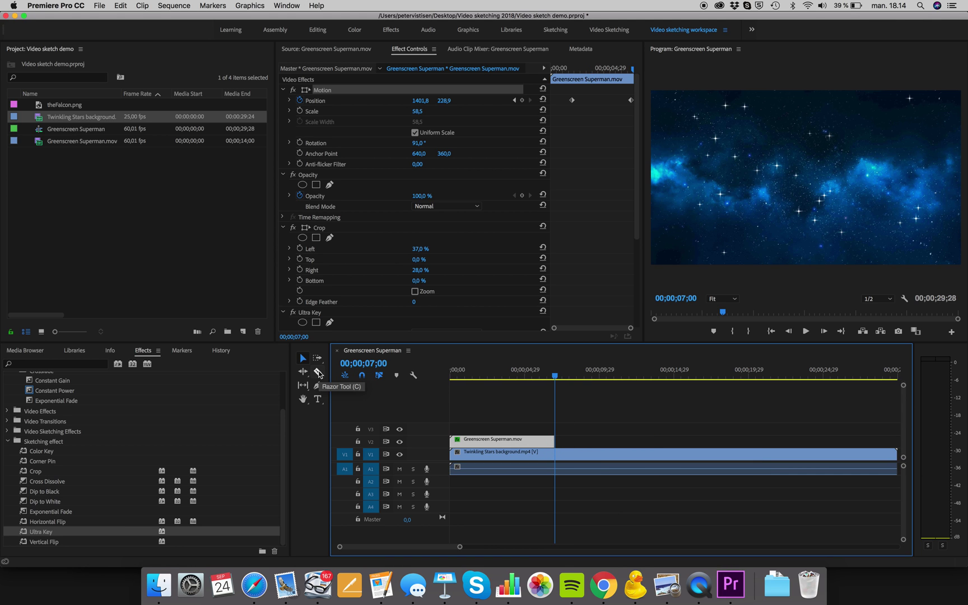
- Split the Twinkling Stars background clip at 00;00;07;00 with the Razor Tool and delete the part after the cut
click(318, 373)
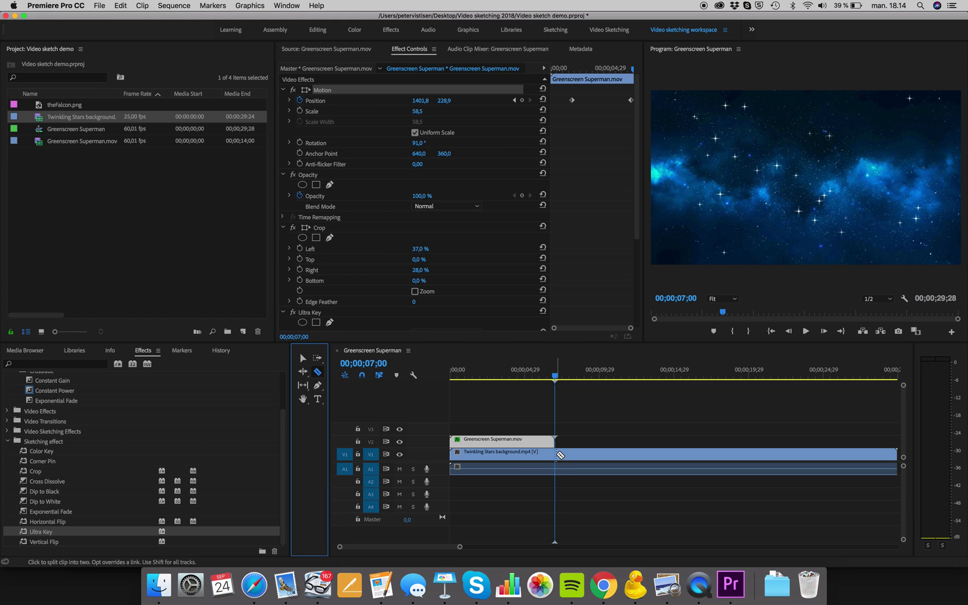
click(559, 455)
click(302, 358)
click(601, 459)
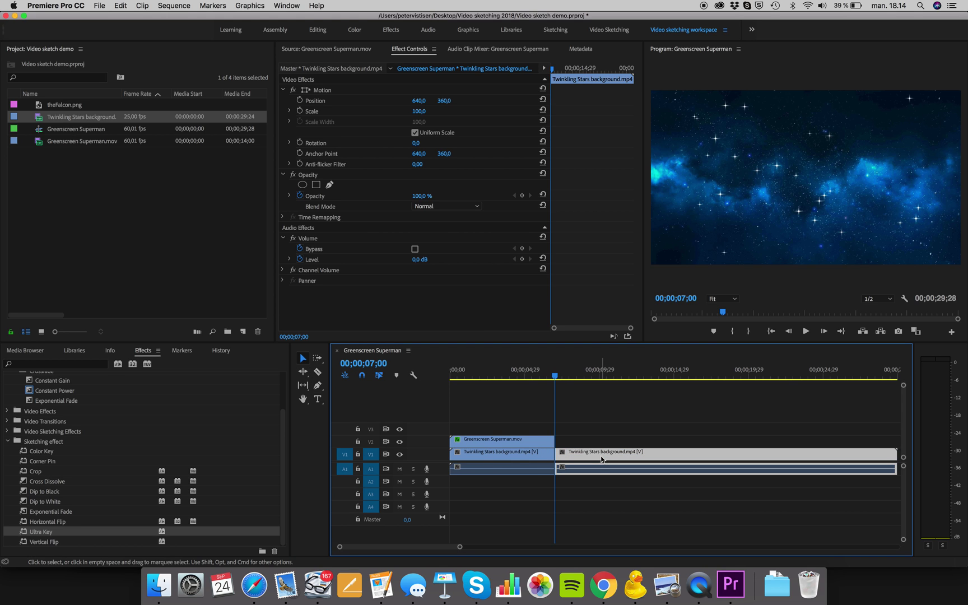
key(Delete)
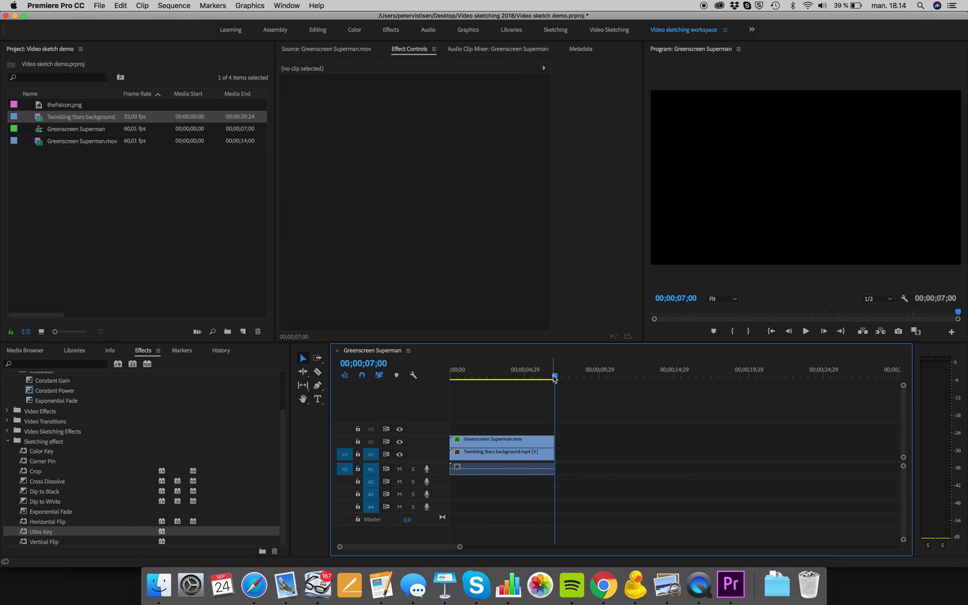
- Add a Dip to Black transition to the end of the greenscreen clip on V2 and play the ending
drag(554, 378, 550, 376)
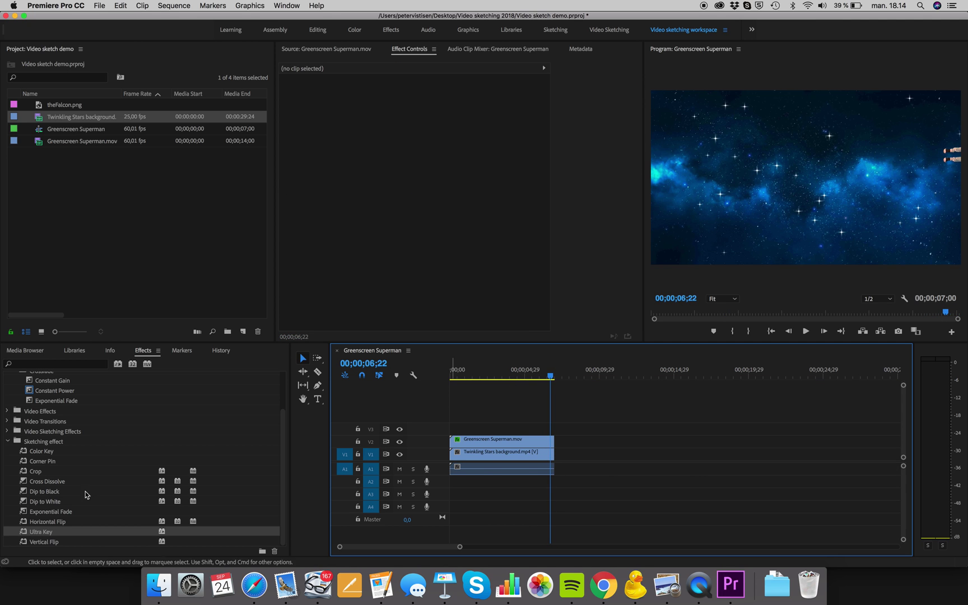
drag(29, 488, 551, 443)
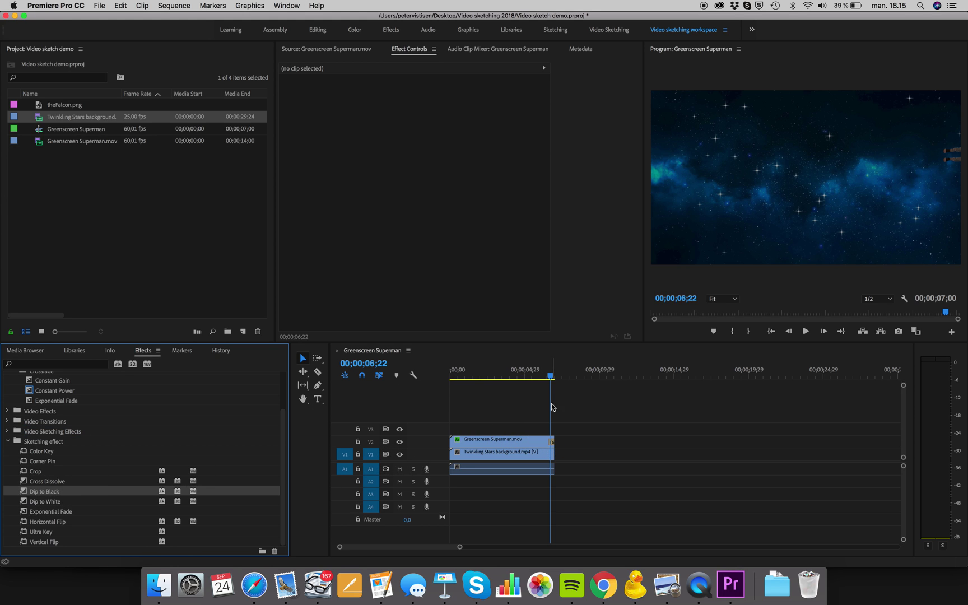
drag(550, 379, 546, 381)
key(space)
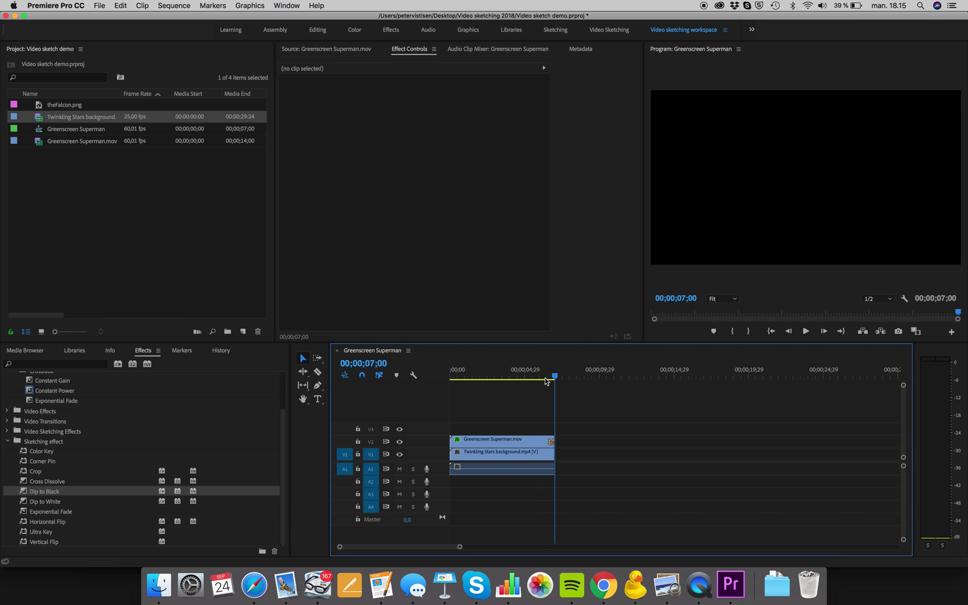
- Review the fade-out again, scrub to 00;00;06;25 and select the Sketching effect bin
key(space)
key(space)
click(542, 370)
drag(542, 371, 553, 375)
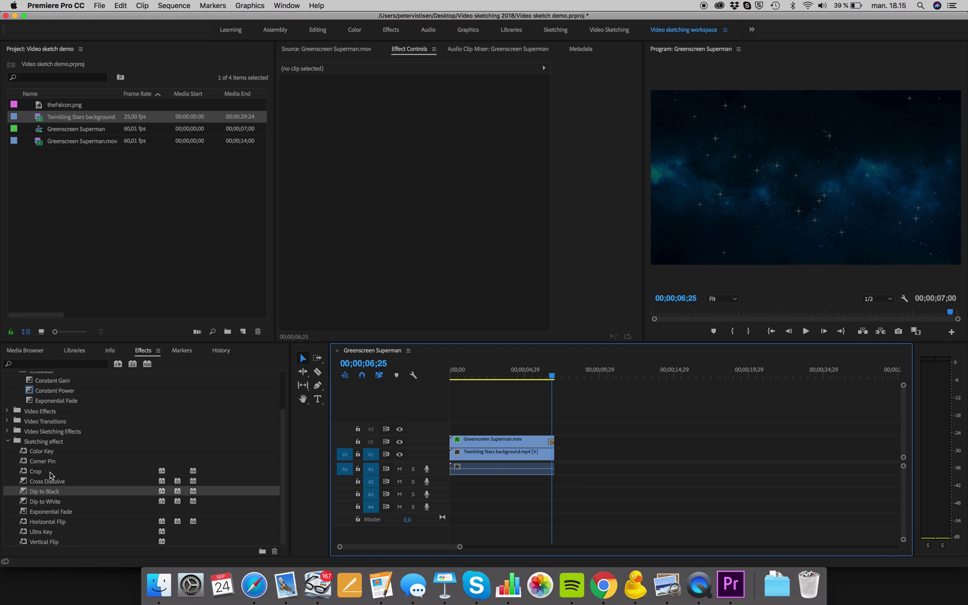
click(58, 443)
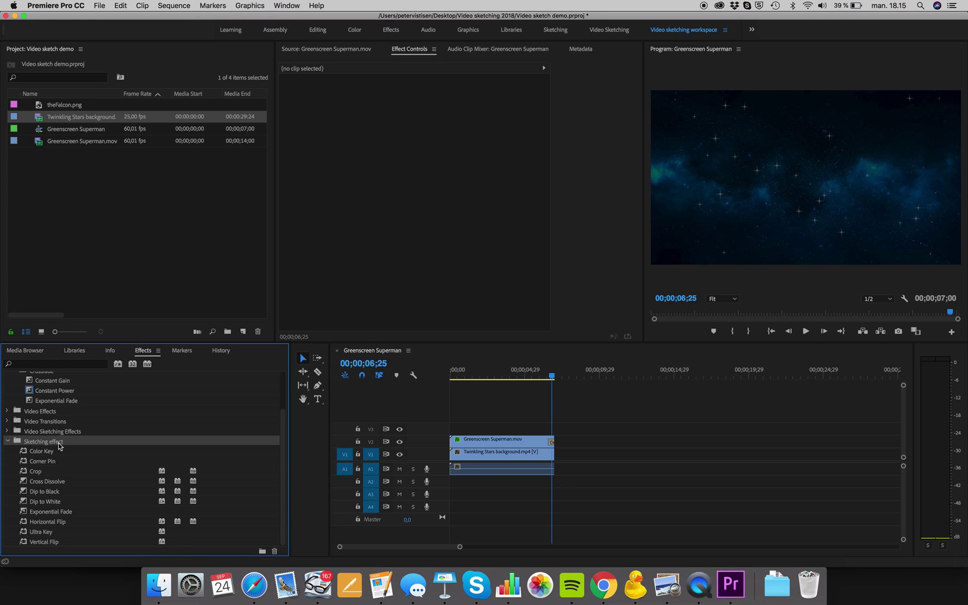